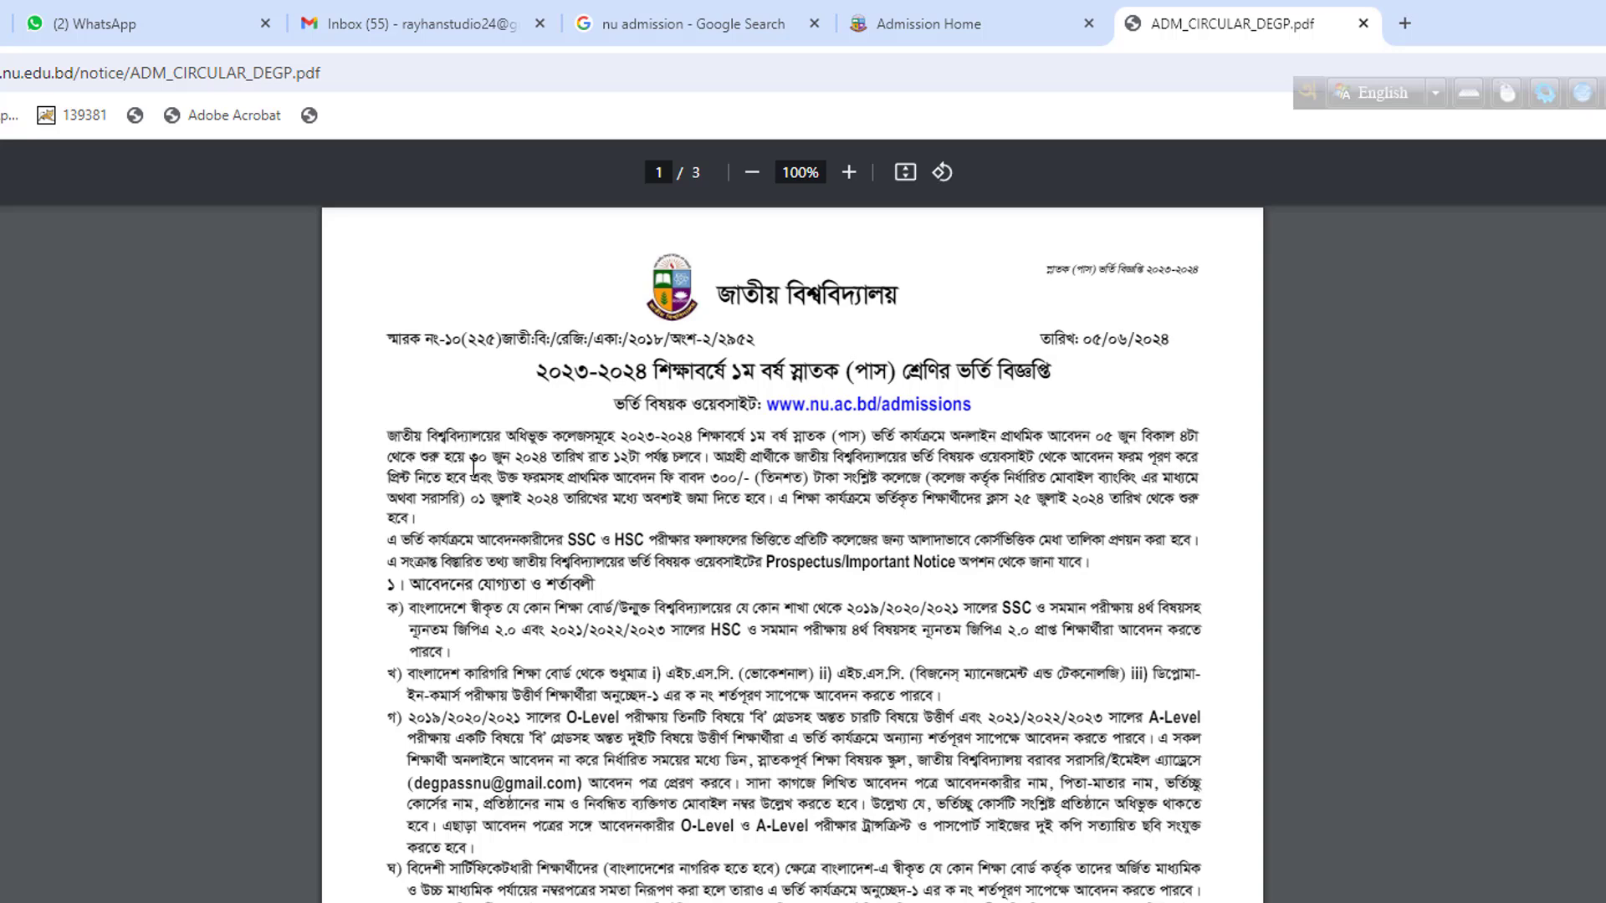
Read the application dates and eligibility conditions in the degree pass admission circular.
scroll(1137, 536, "down", 1)
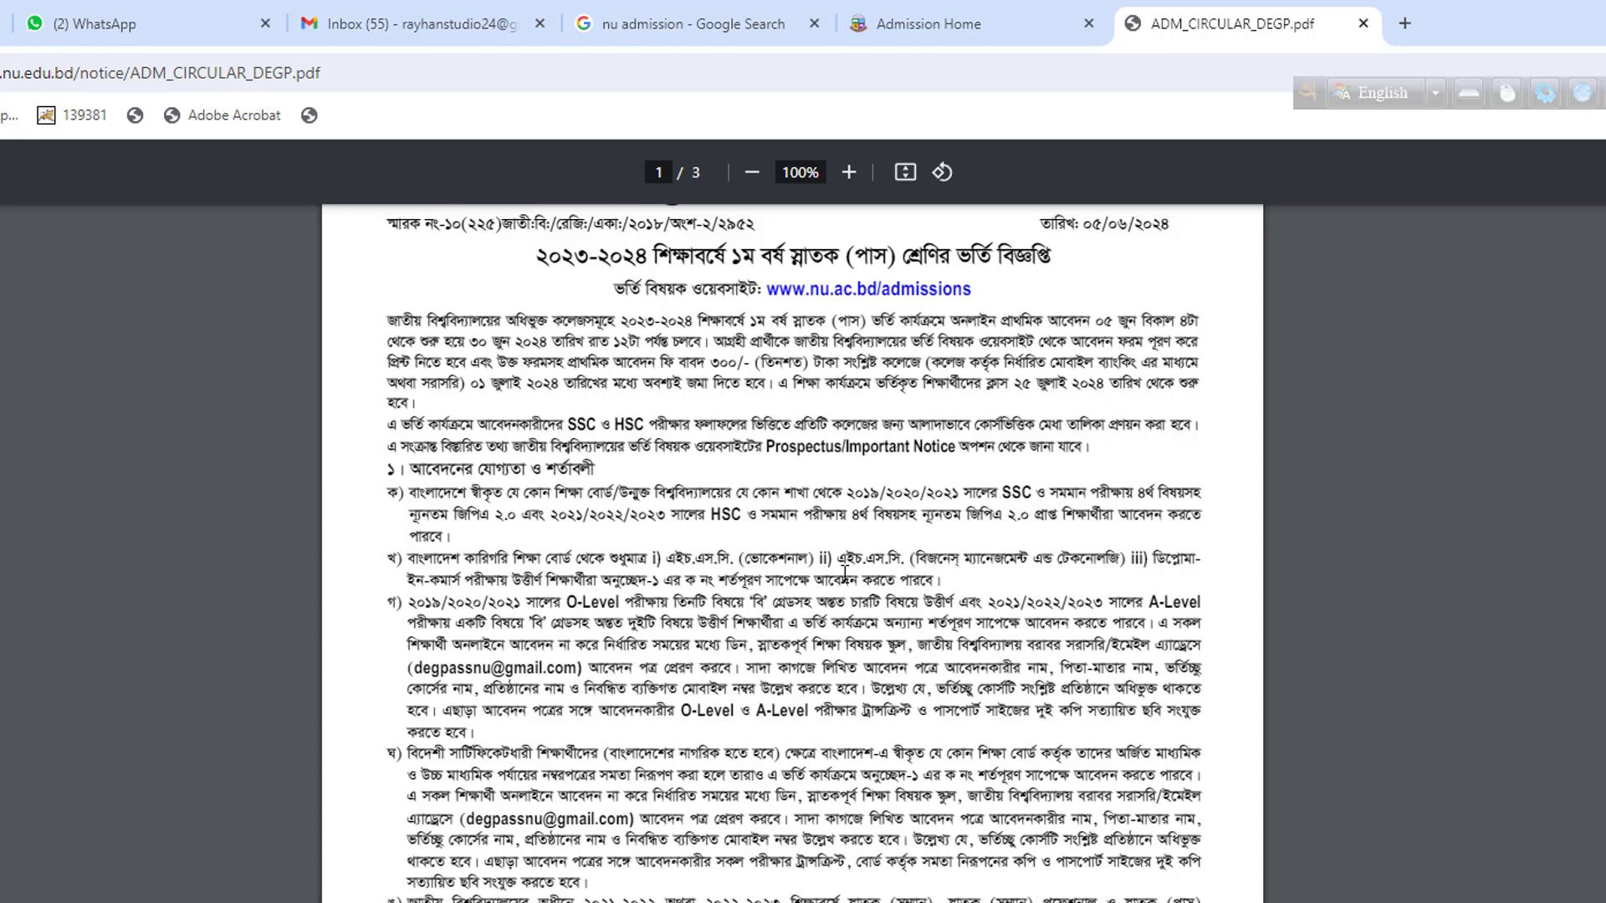
scroll(888, 568, "down", 5)
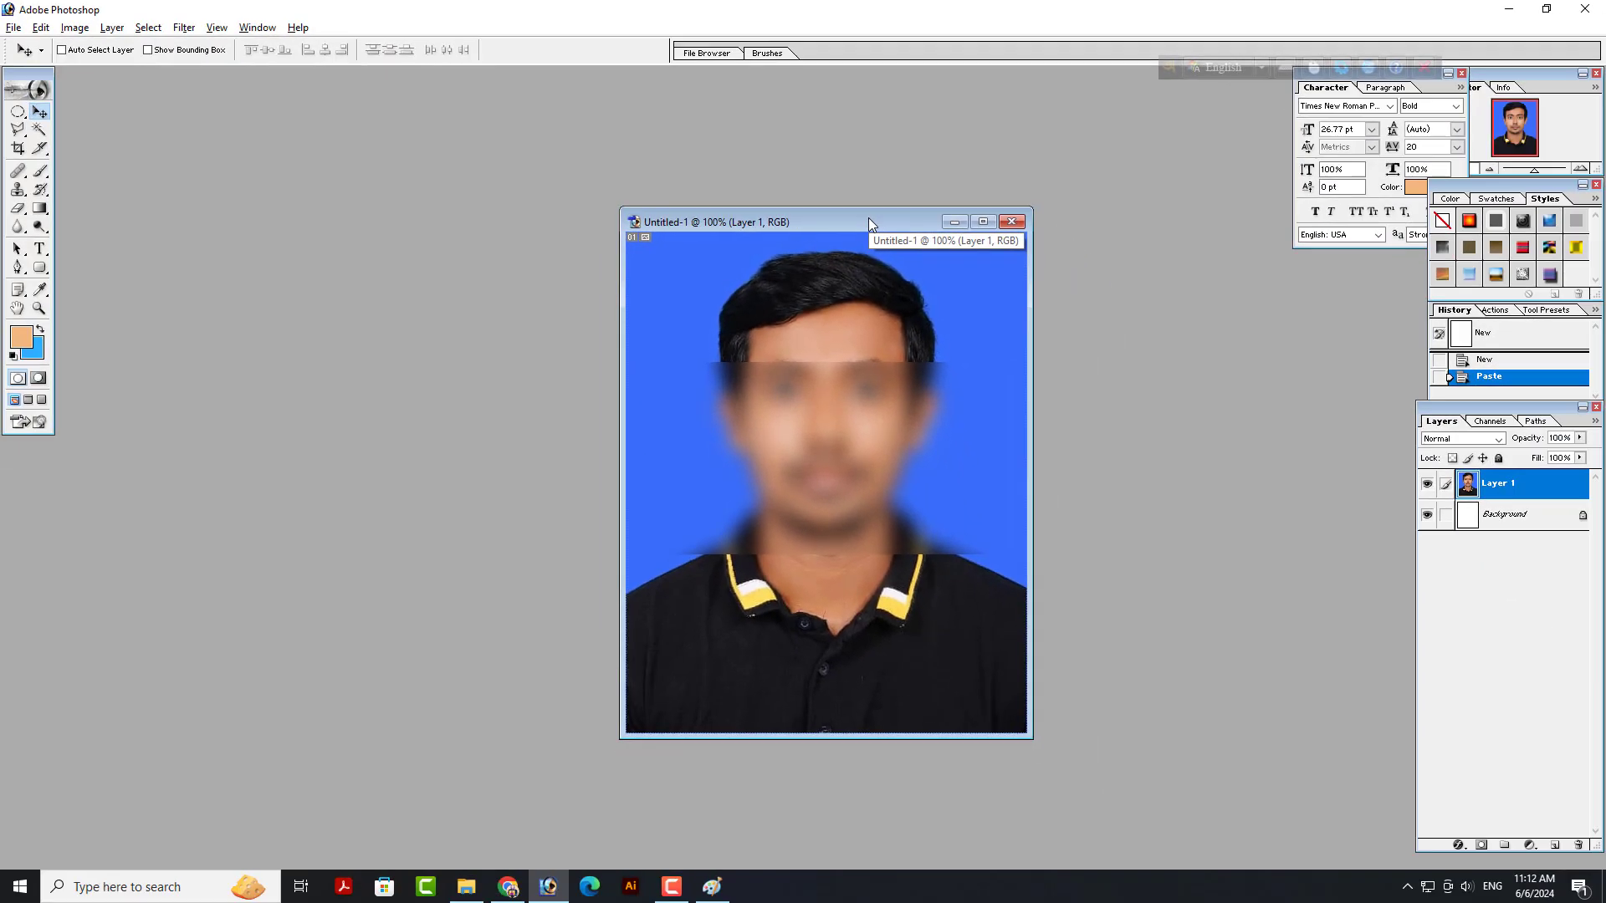
In Photoshop, flatten the portrait photo and crop it to 1.5 in wide by 1.9 in high at 300 pixels/inch.
key("ctrl+shift+e")
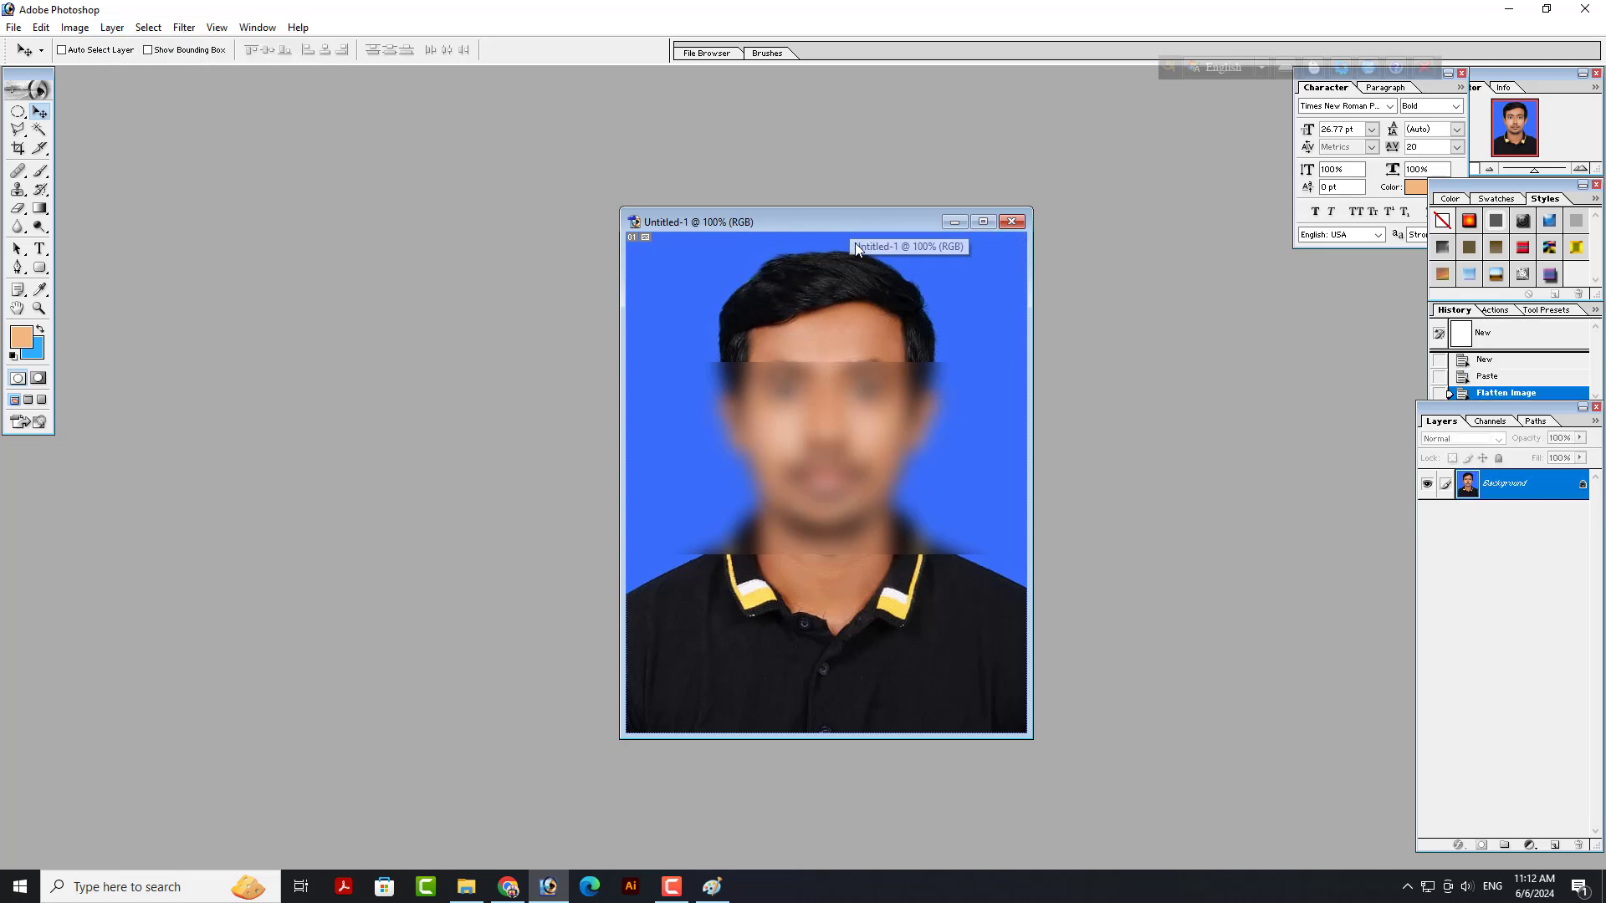
key("ctrl+minus")
left_click(17, 148)
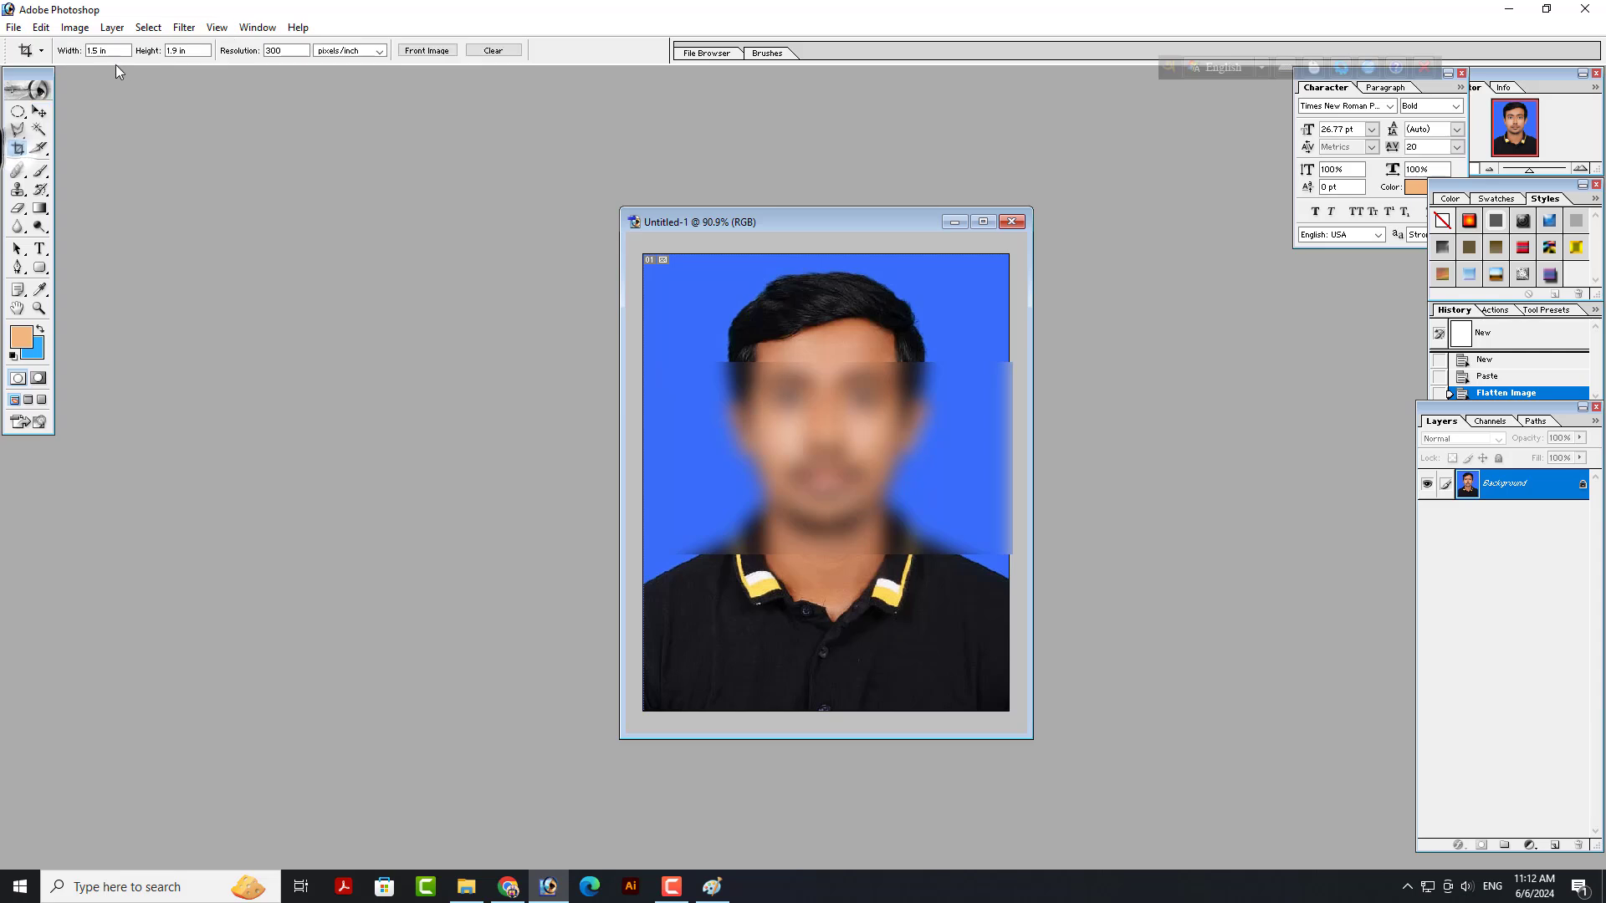
left_click_drag(633, 248, 1006, 710)
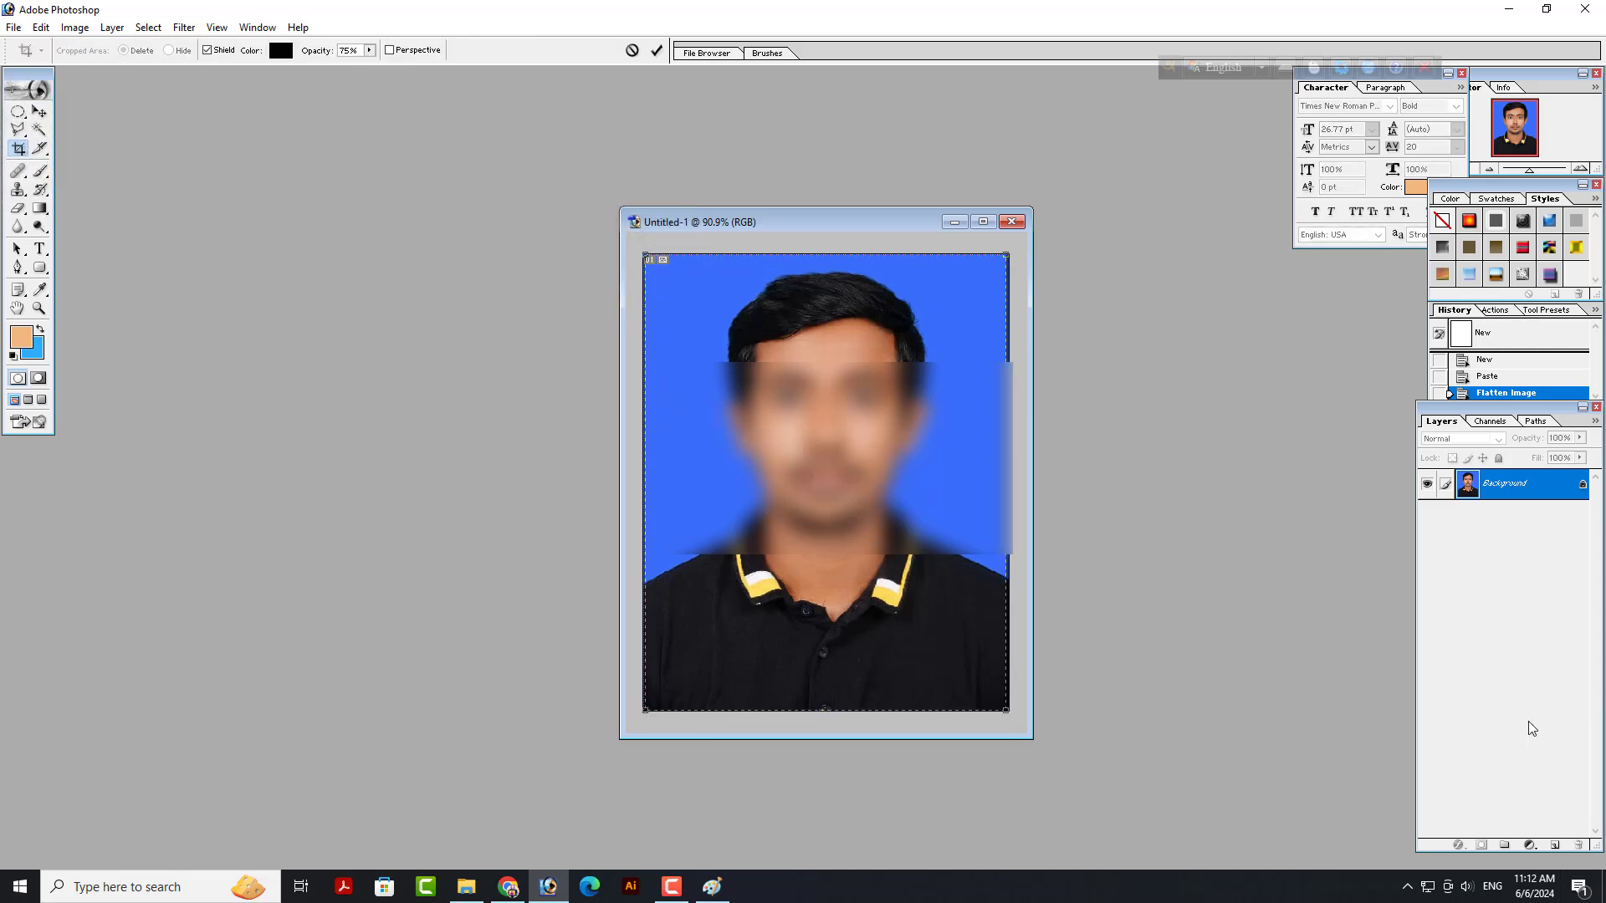
key("Return")
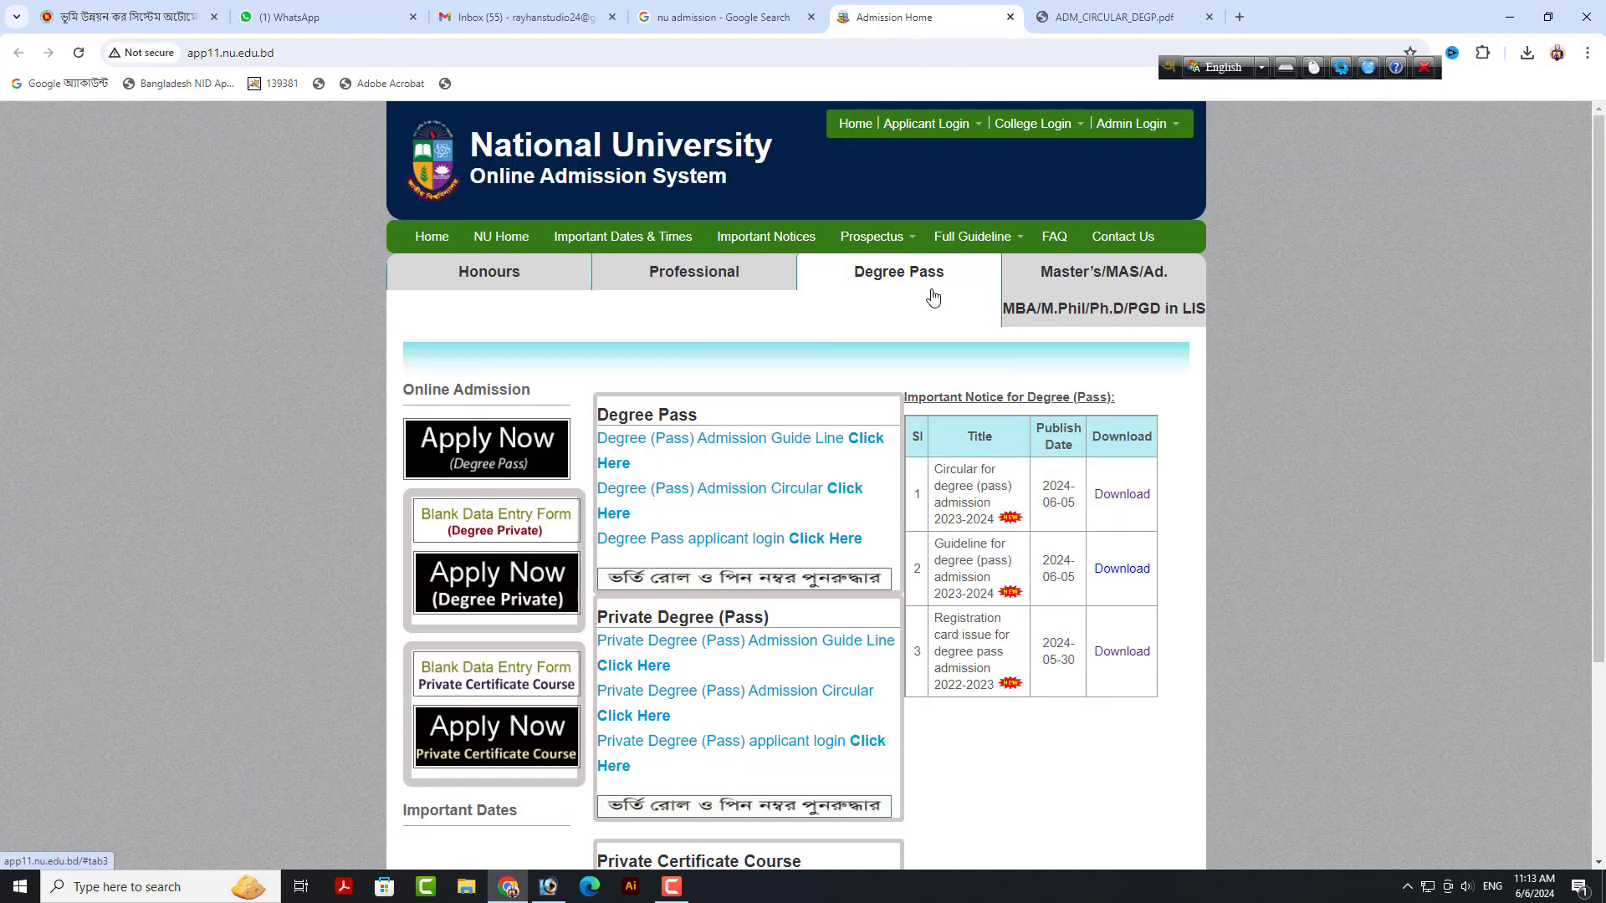
Open the Degree Pass application form from the National University admission site in Chrome and move the floating language bar aside.
left_click(490, 454)
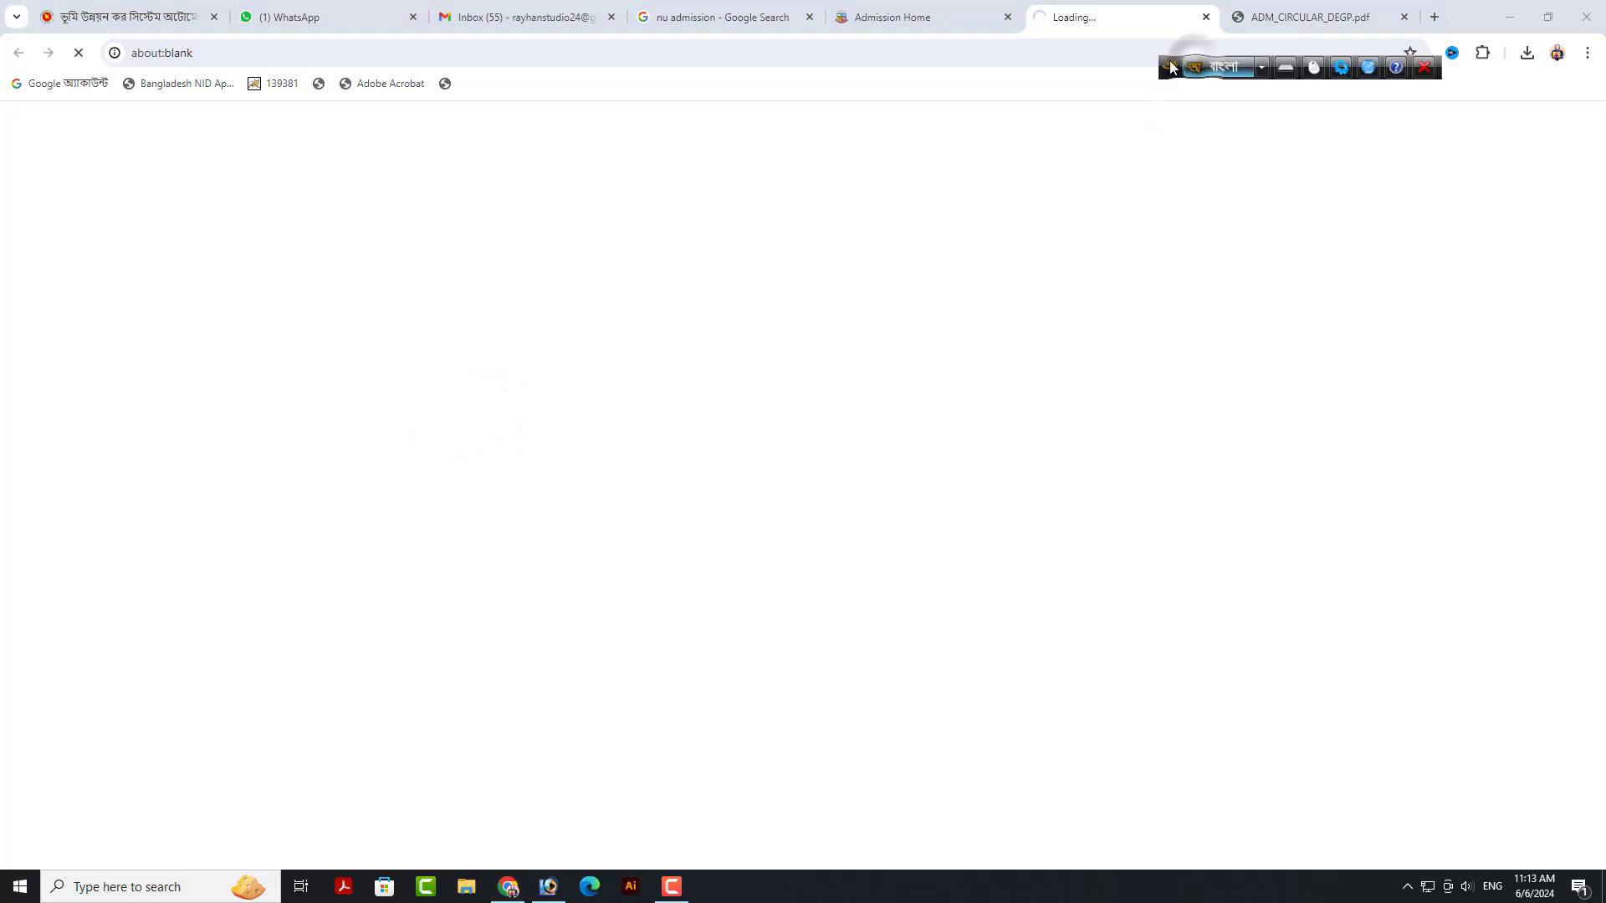
left_click_drag(1168, 77, 242, 15)
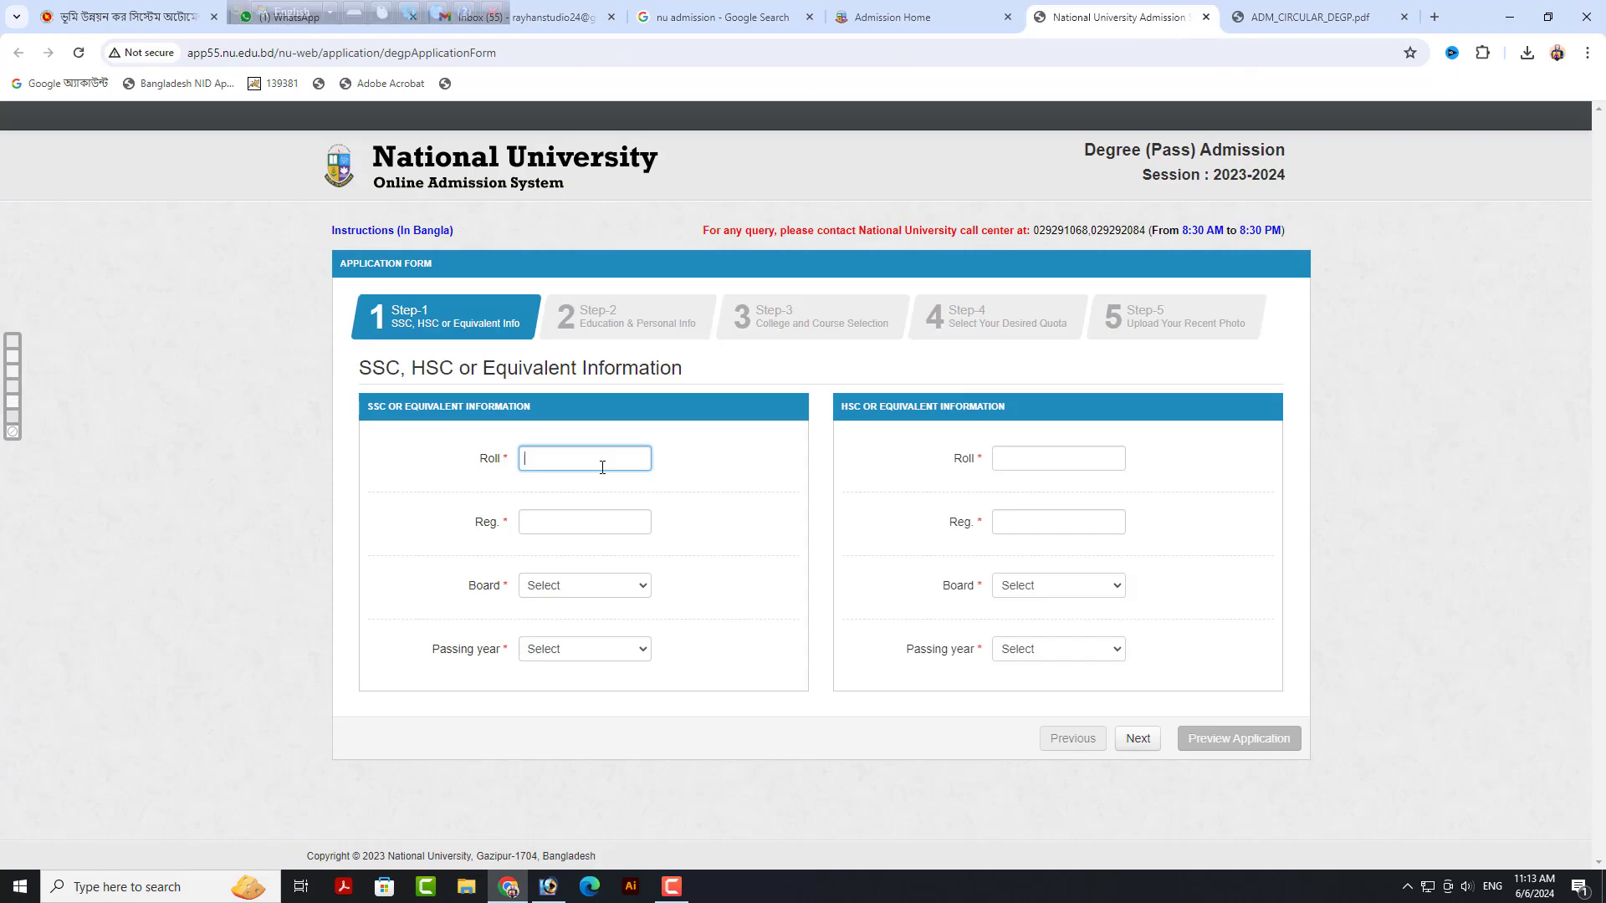
Enter the applicant's SSC roll and registration numbers, with BTEB as the board and 2020 as the passing year.
left_click(602, 466)
type("337")
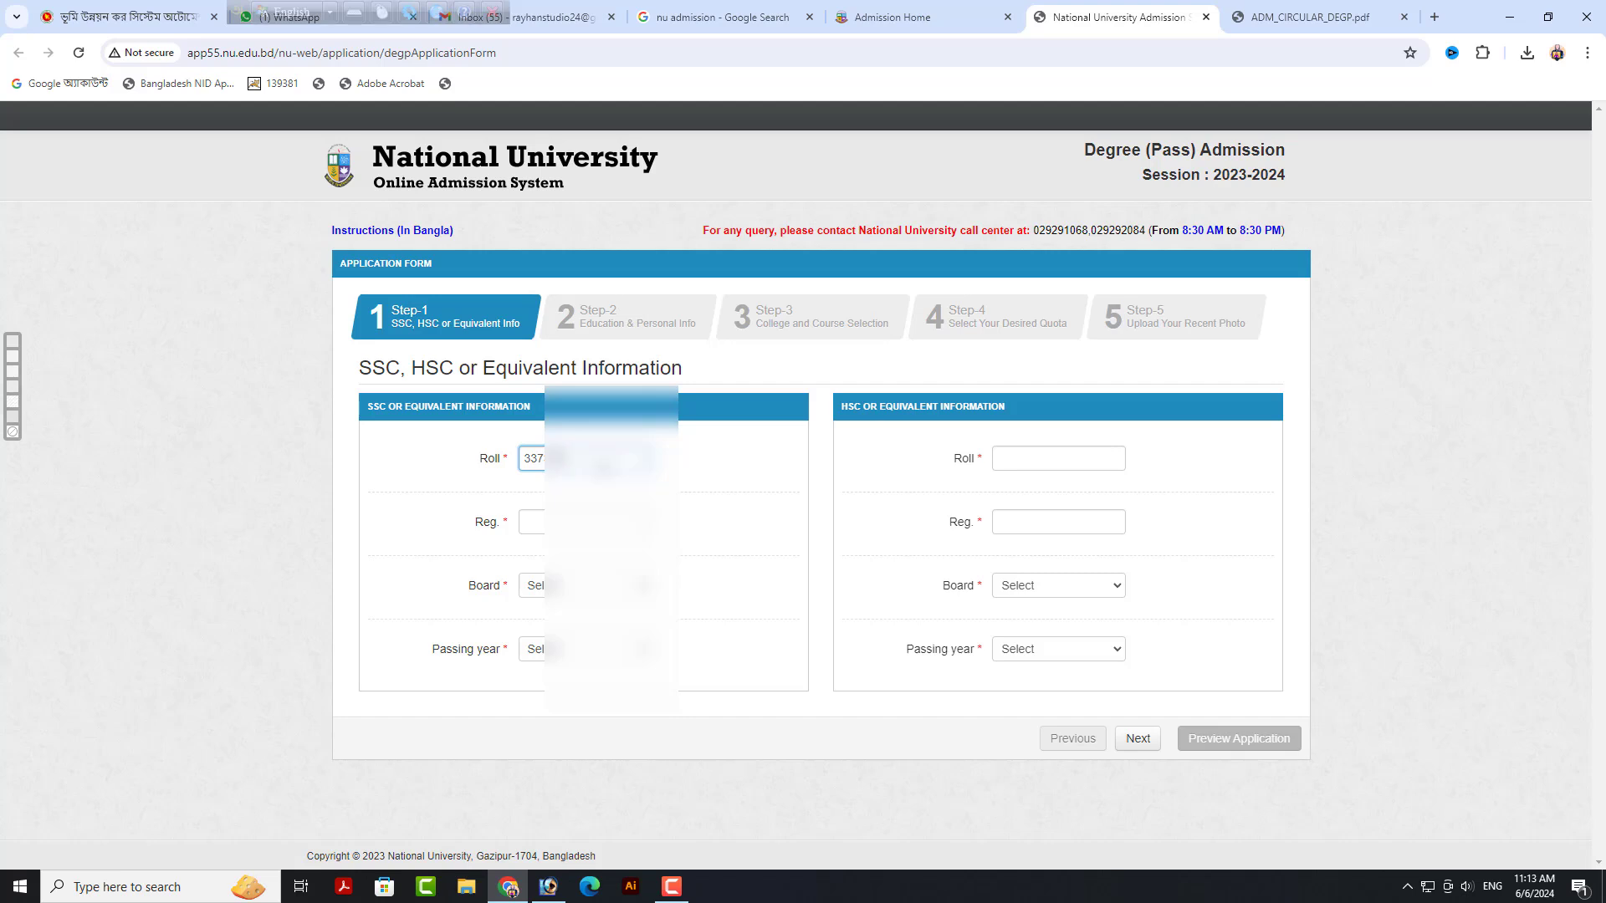
left_click(558, 523)
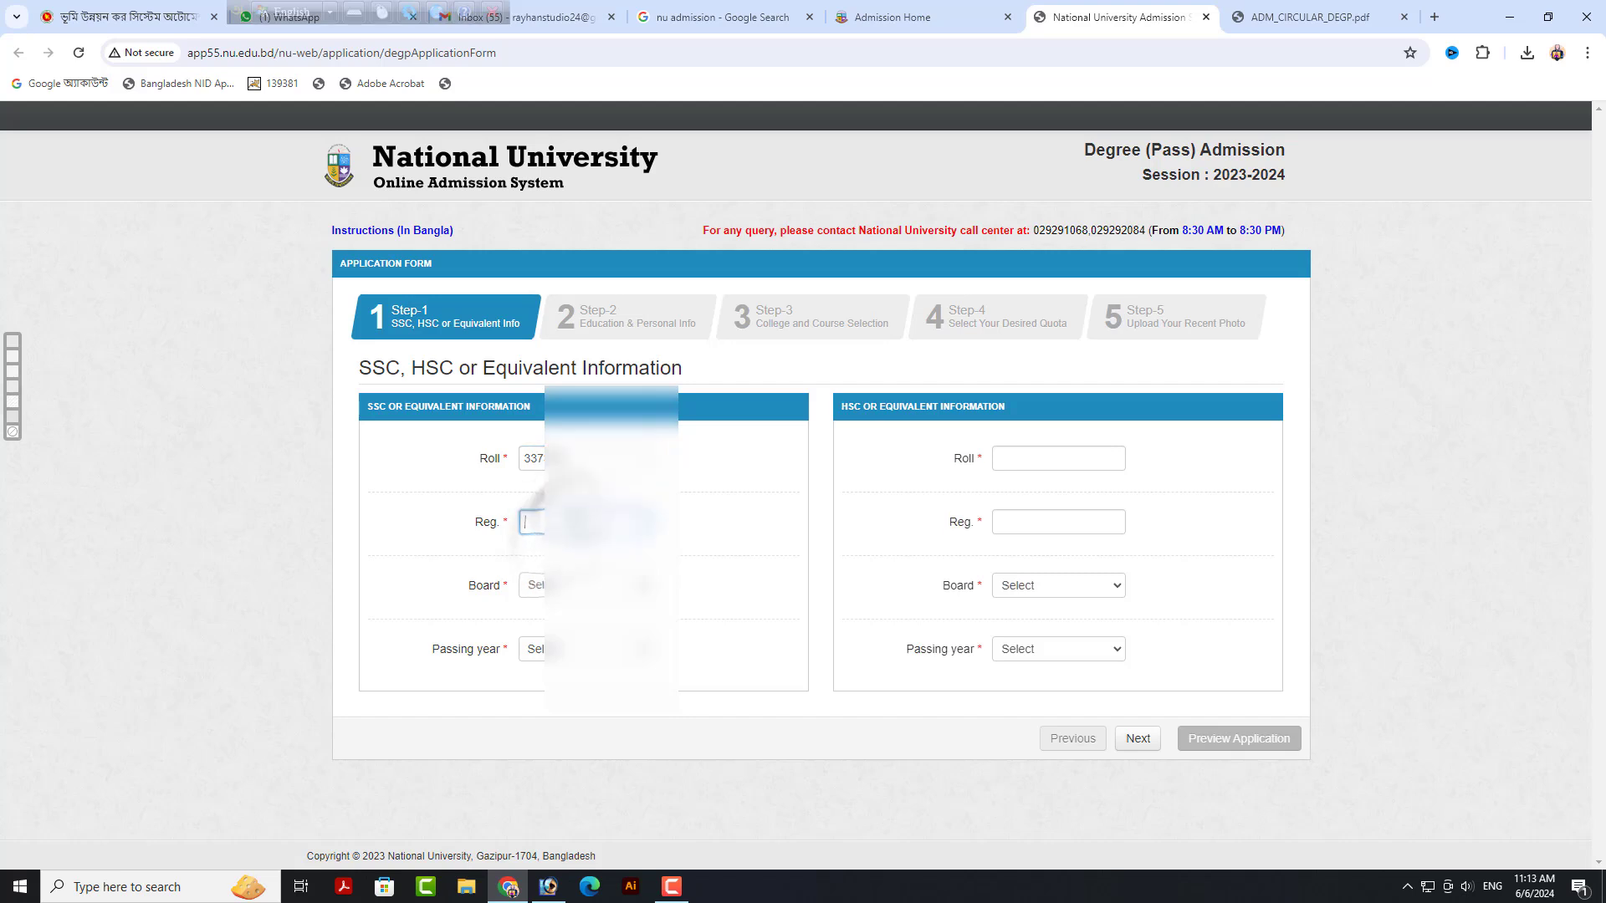
type("270")
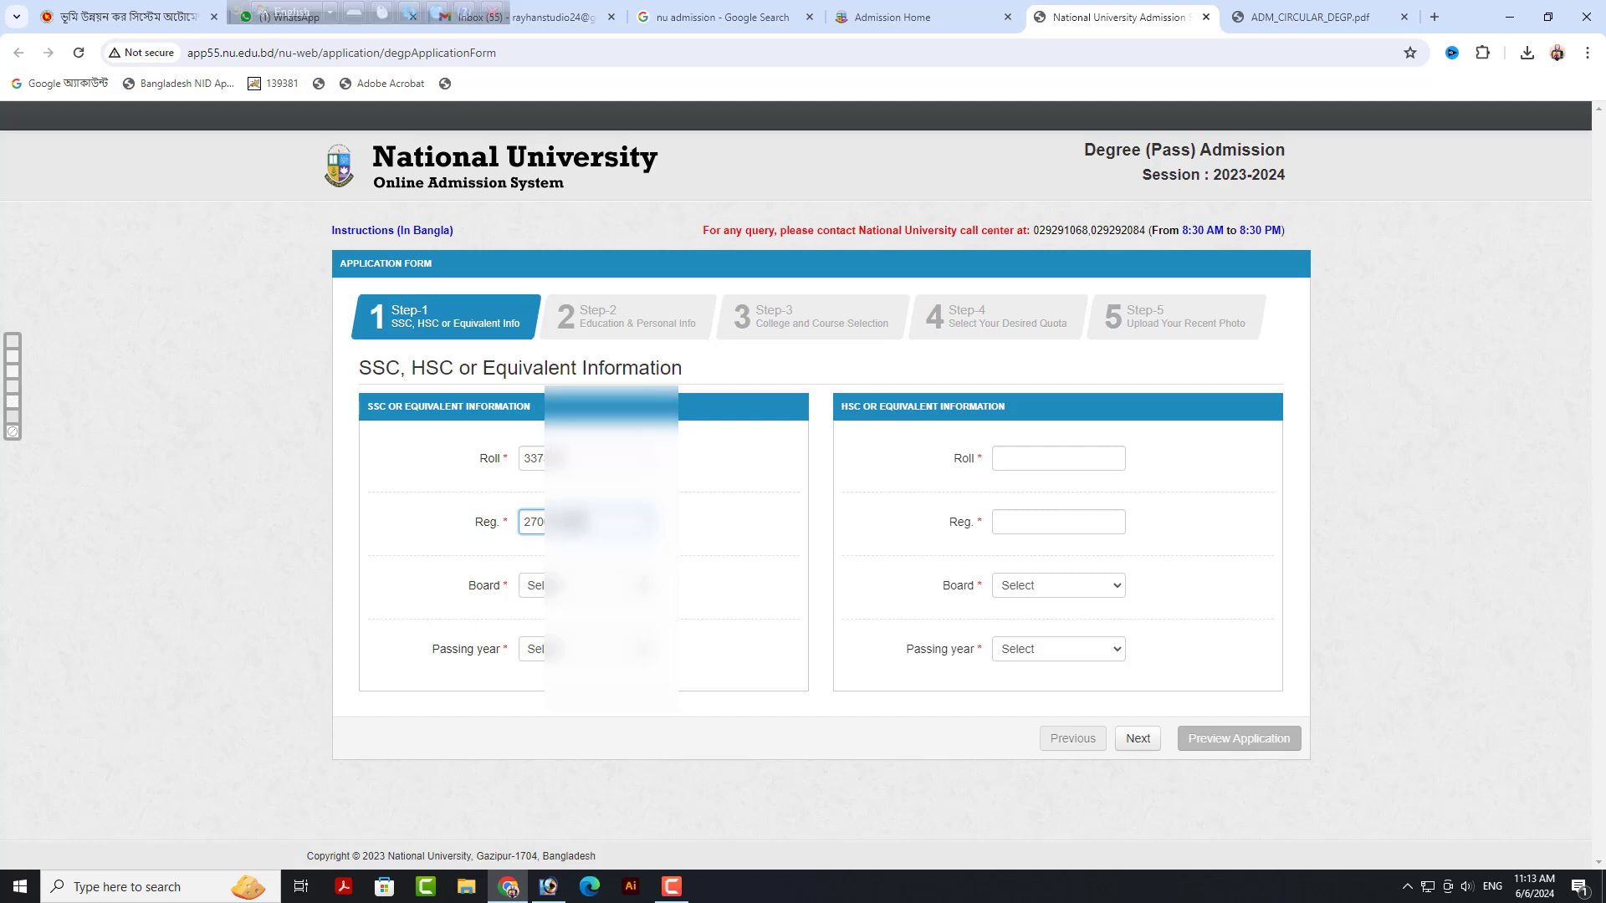
left_click(595, 587)
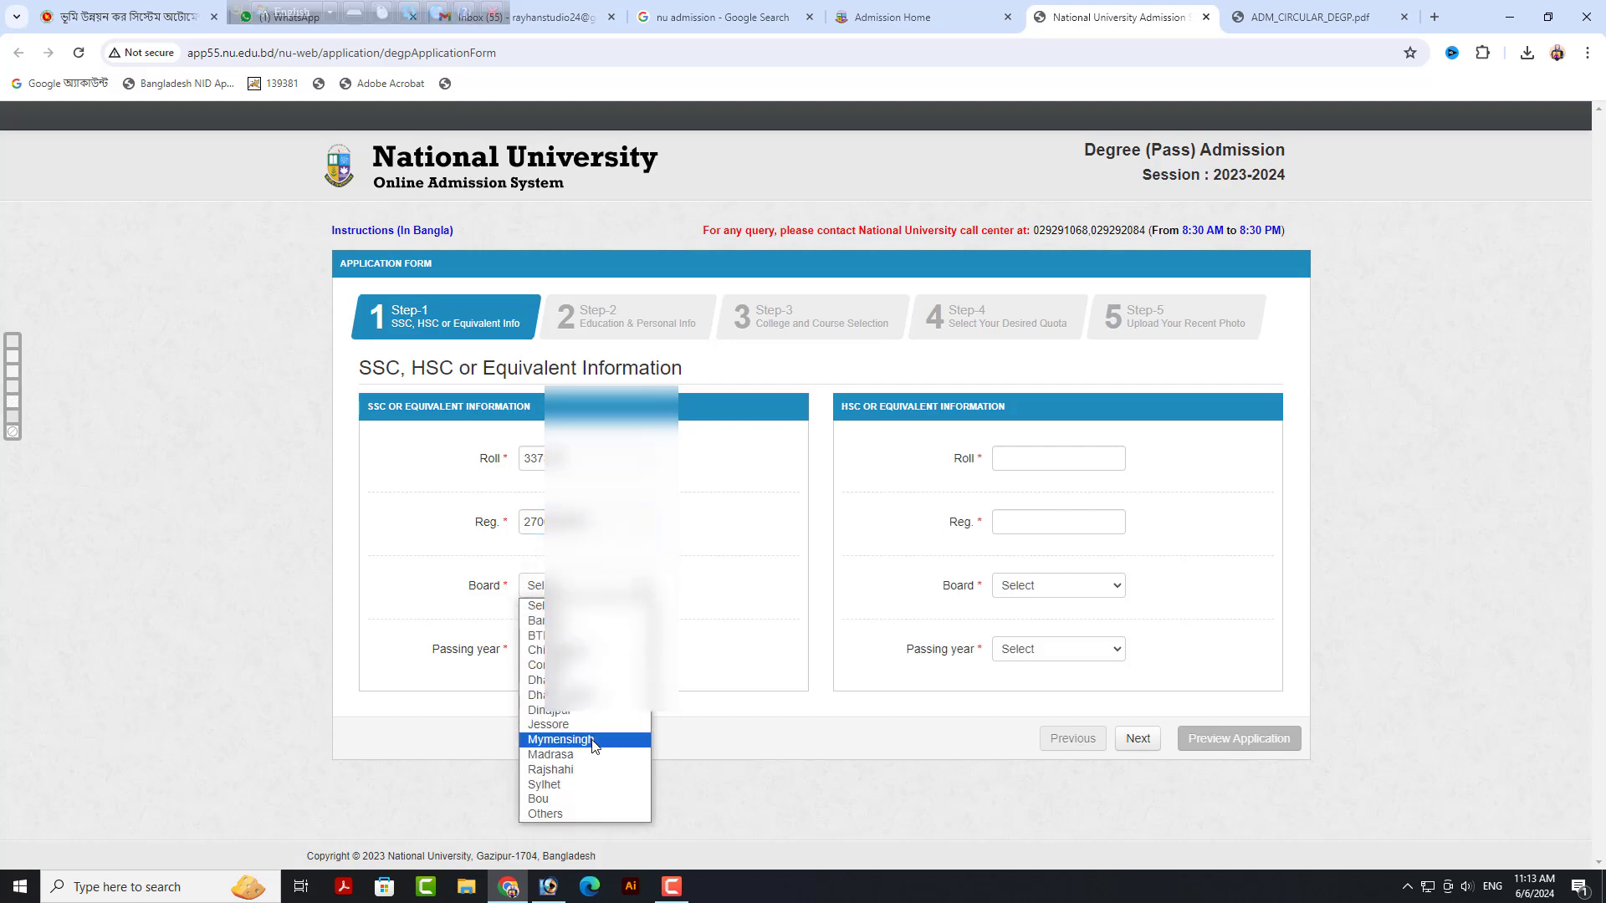
left_click(586, 635)
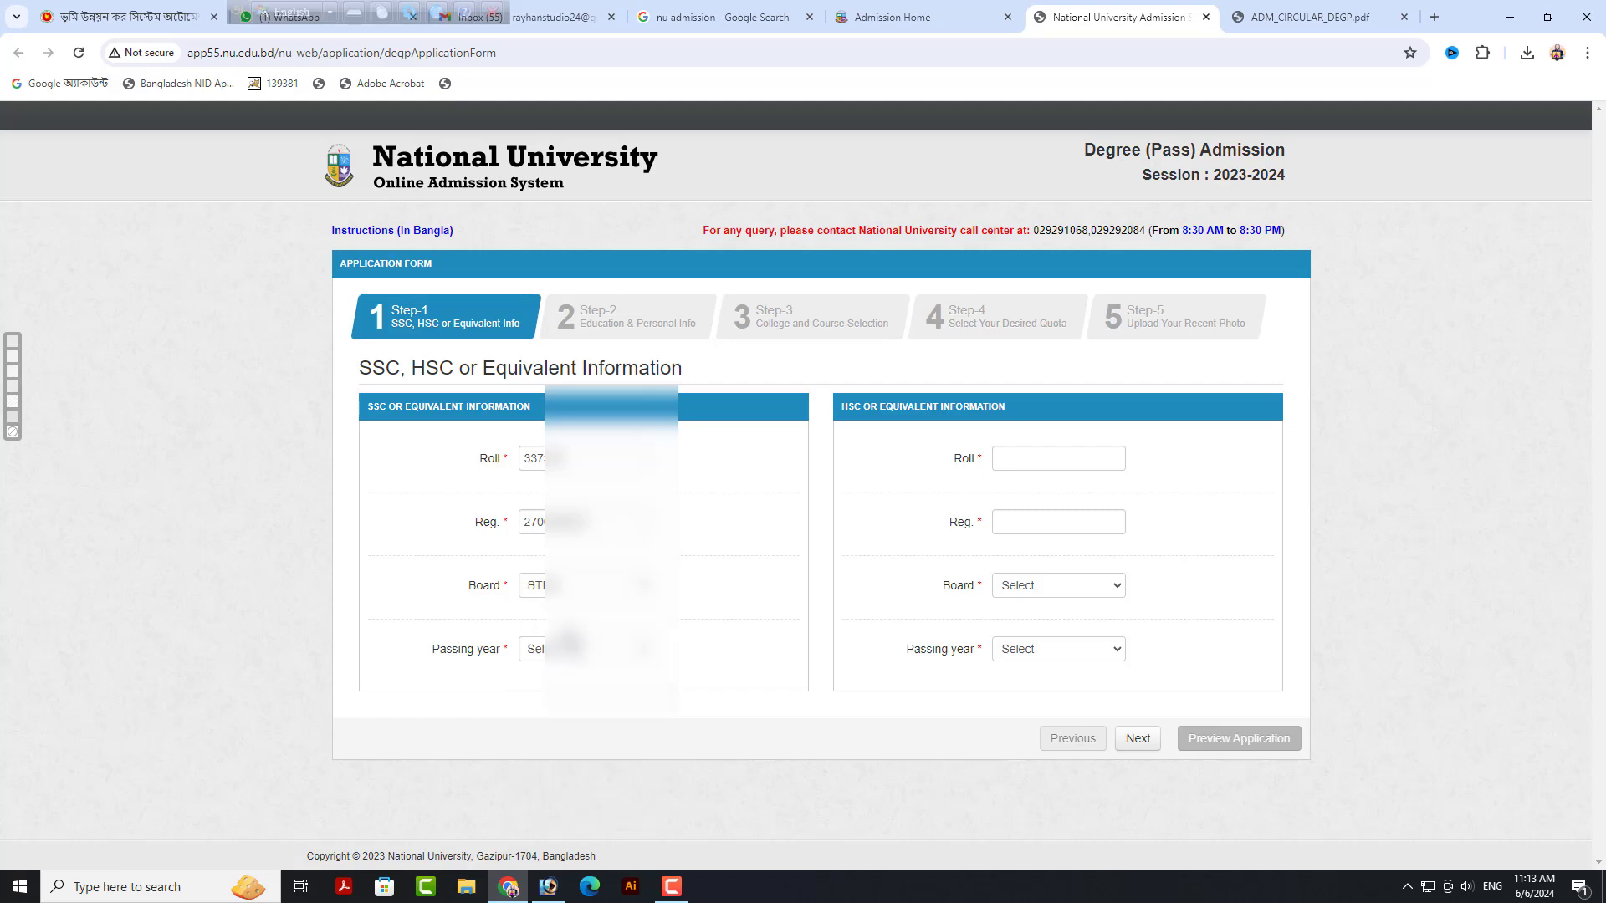
left_click(585, 649)
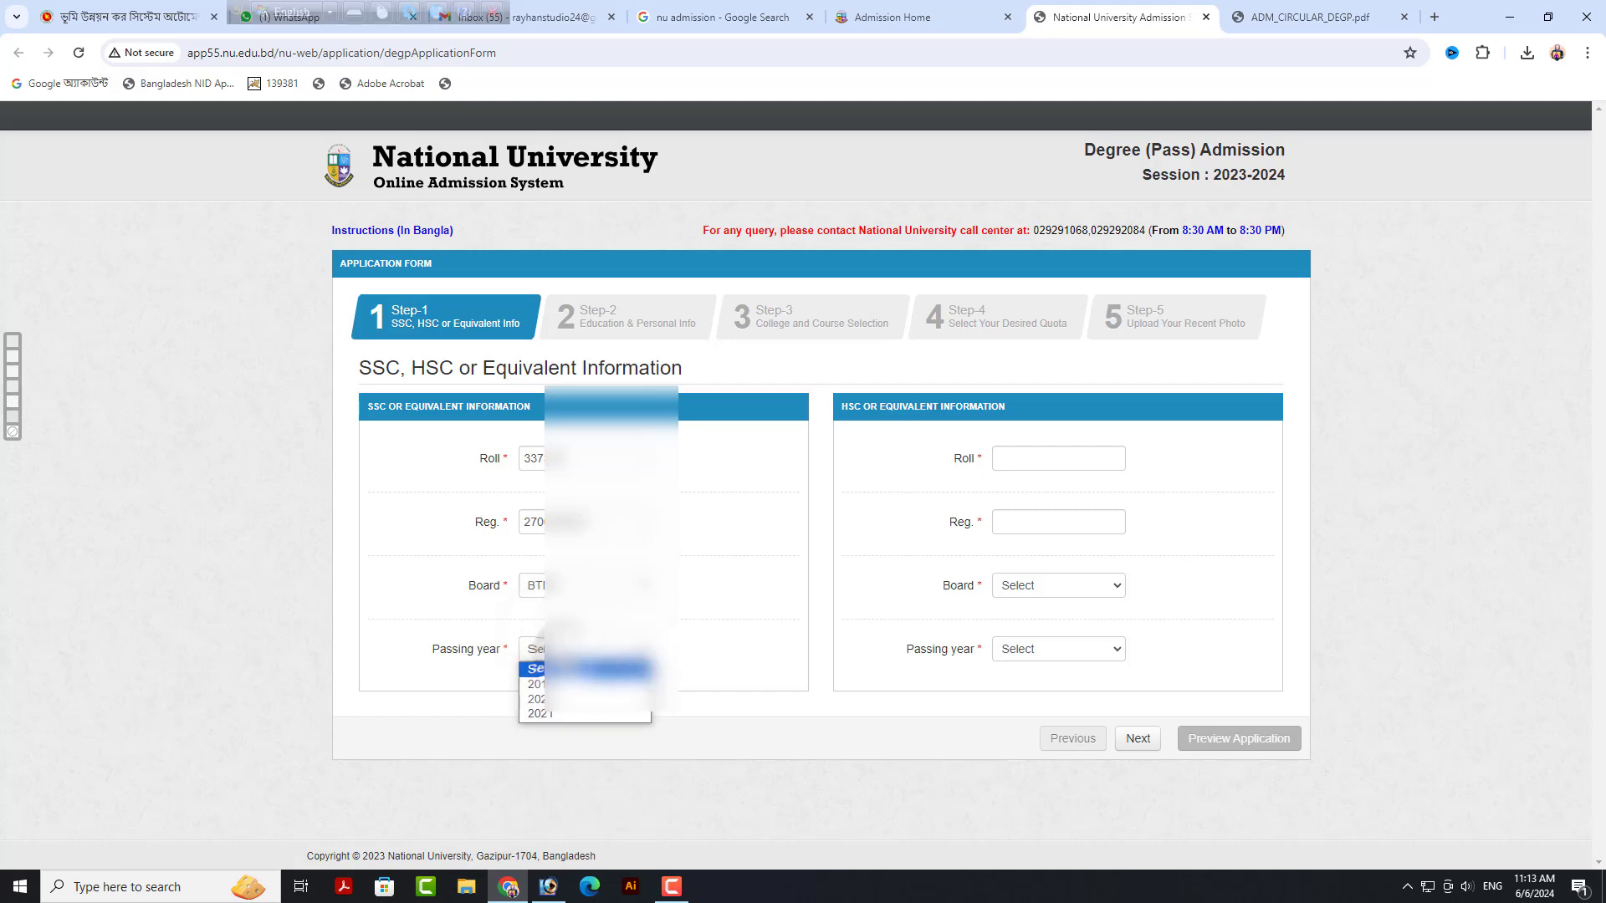
left_click(559, 713)
Enter the applicant's HSC roll and registration numbers, with BTEB as the board and 2023 as the passing year.
left_click(1015, 458)
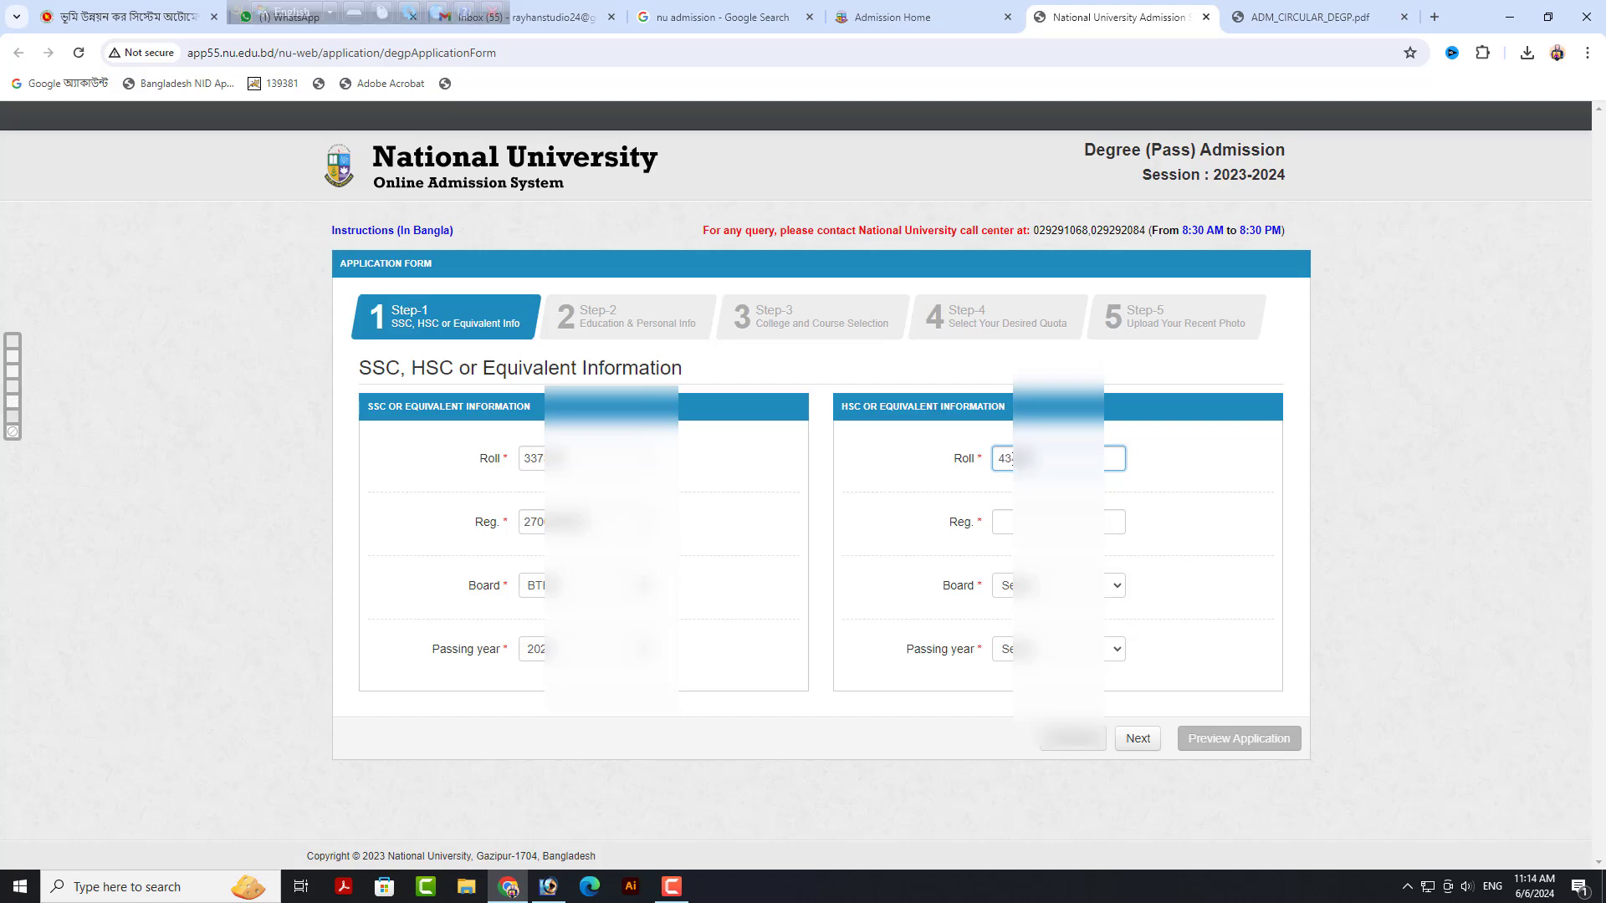
left_click(1007, 522)
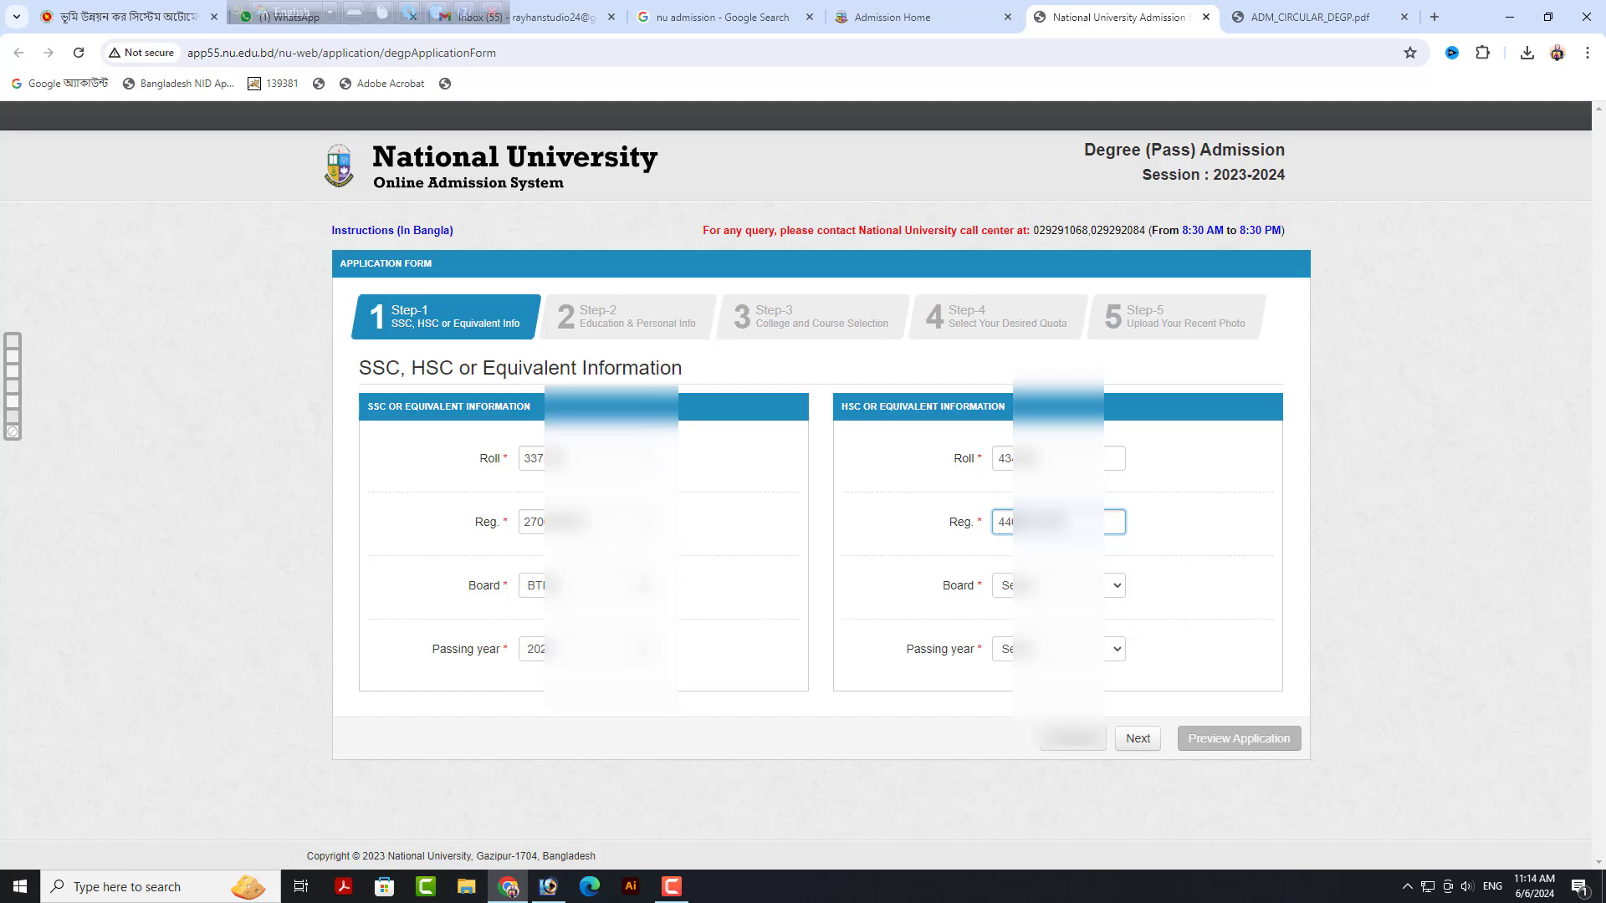
left_click(1075, 584)
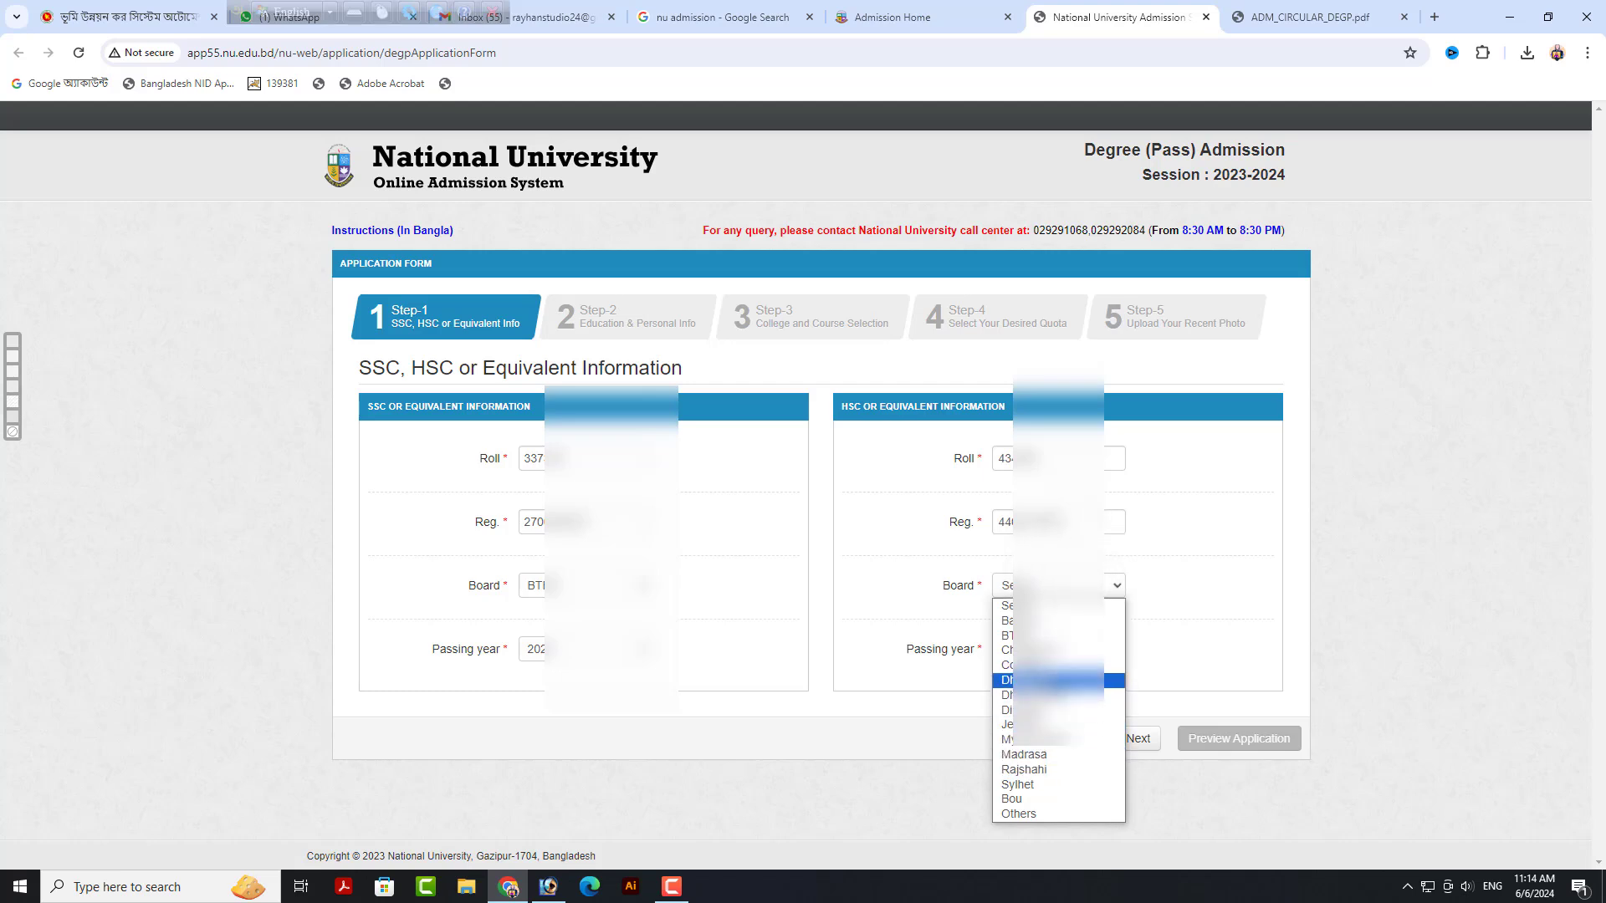
left_click(1028, 636)
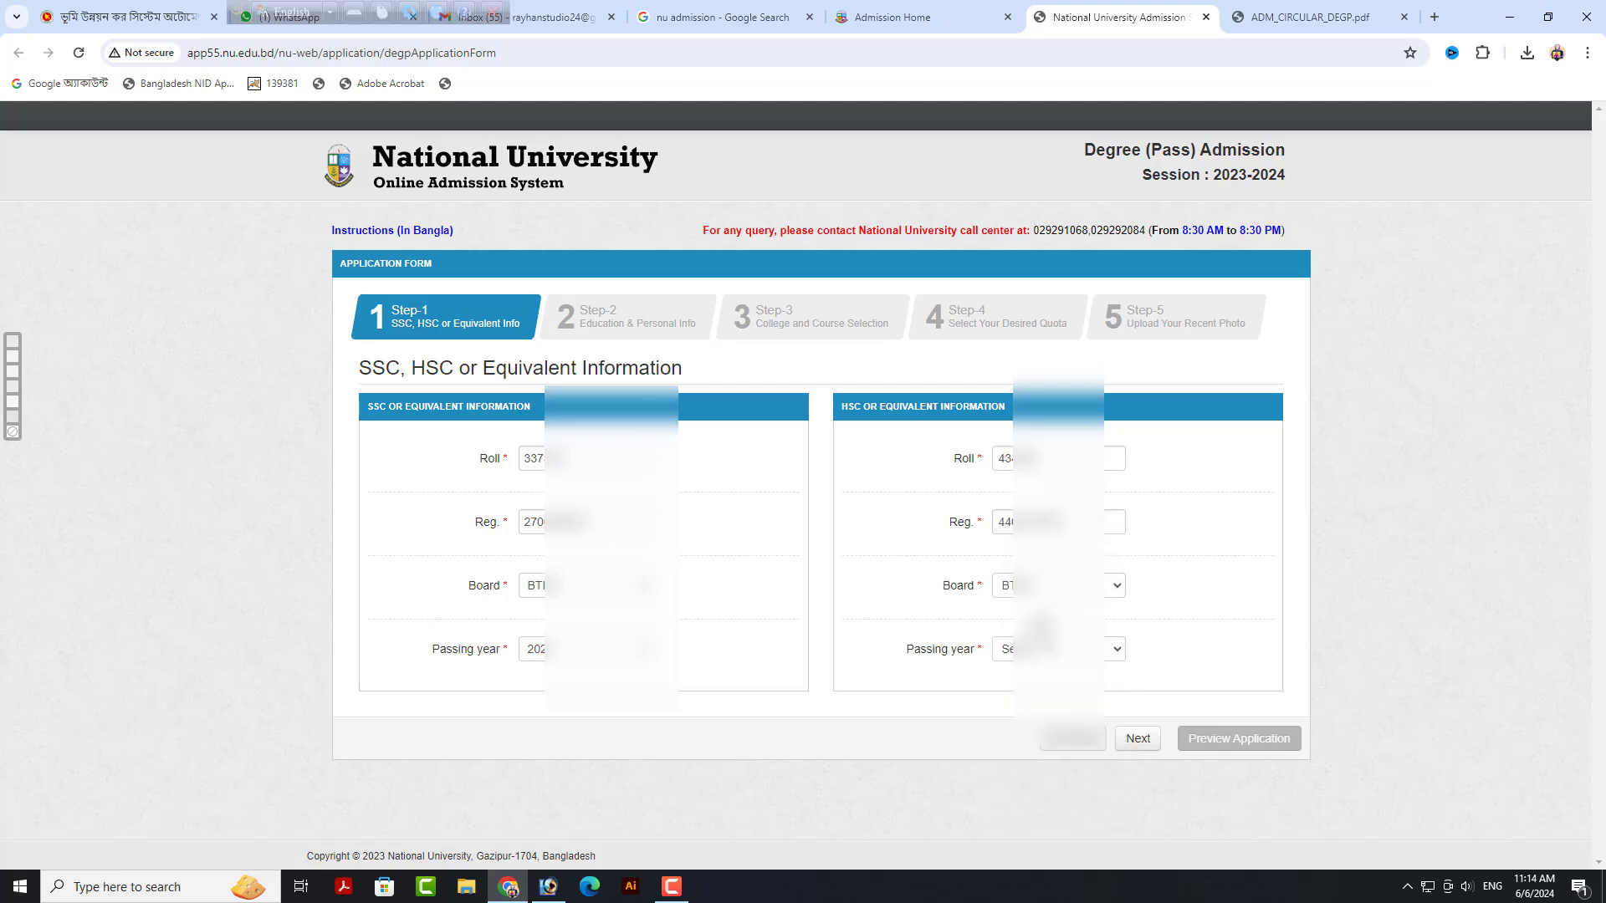
left_click(1058, 648)
left_click(1045, 713)
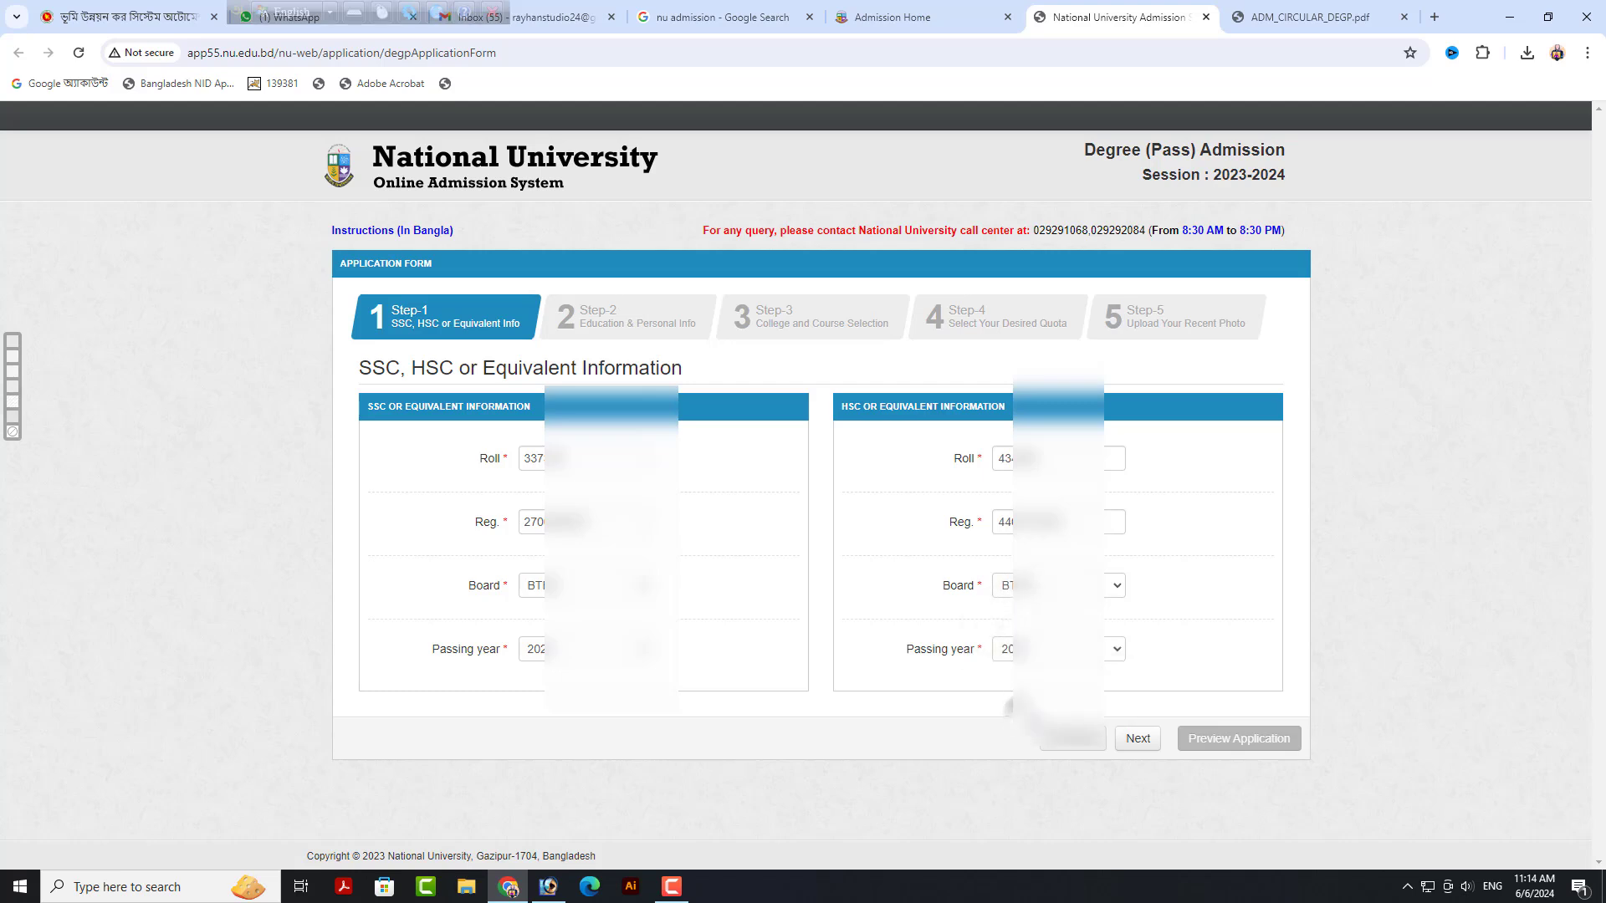
Submit the SSC and HSC information to reach the Education & Personal Info stage, waiting for the page if it stops responding.
left_click(1133, 743)
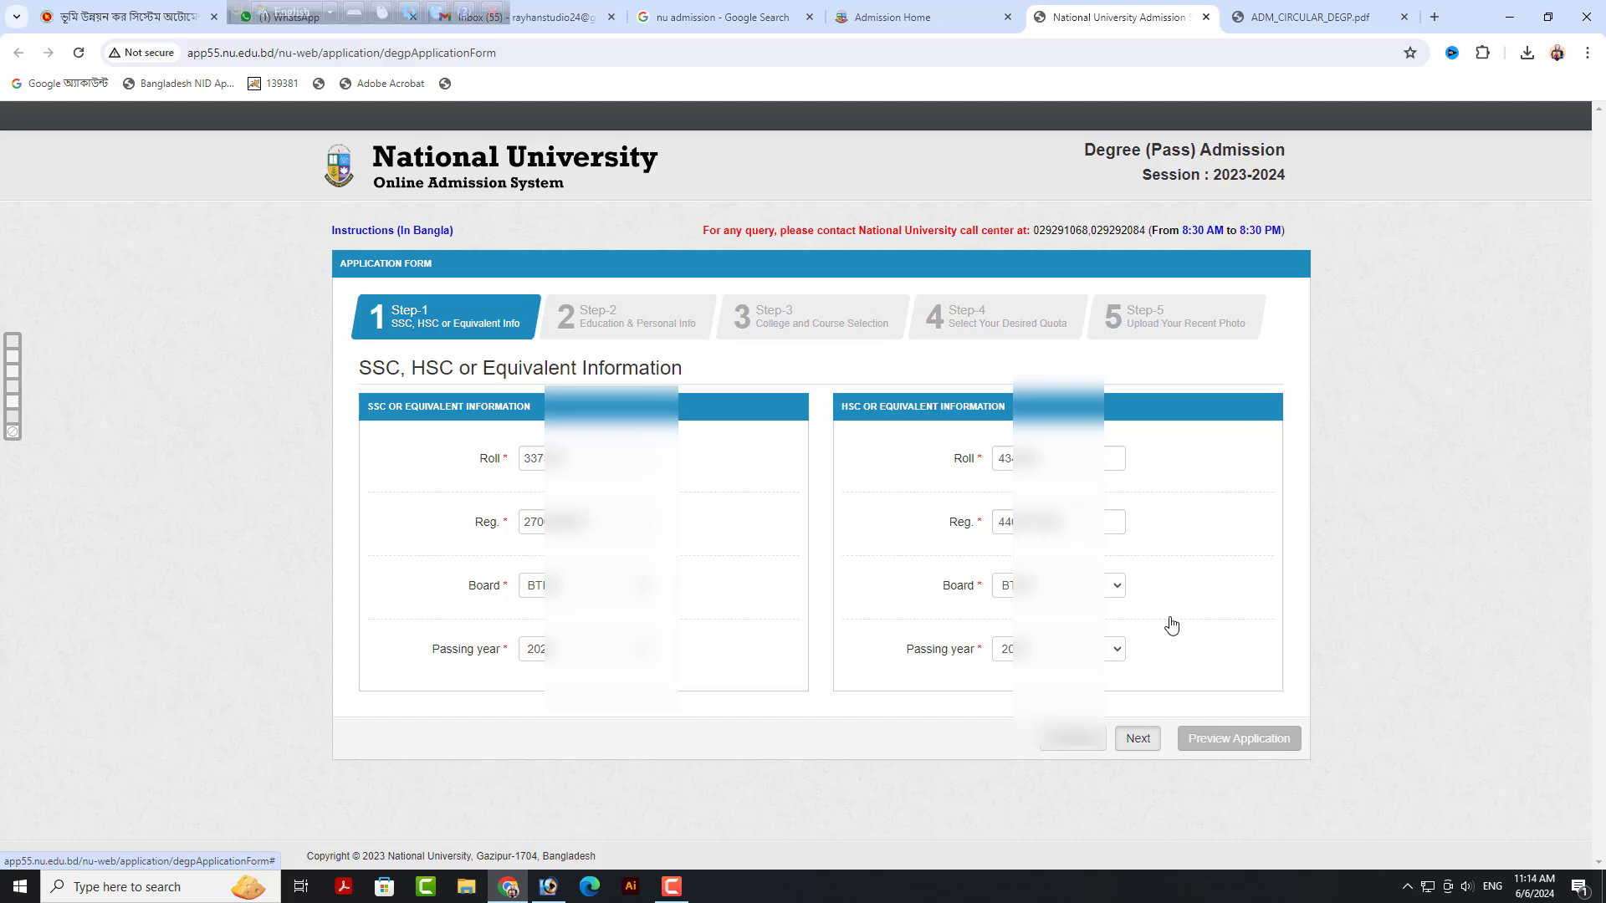
left_click(1137, 740)
left_click(1344, 610)
left_click(1132, 741)
left_click(1296, 641)
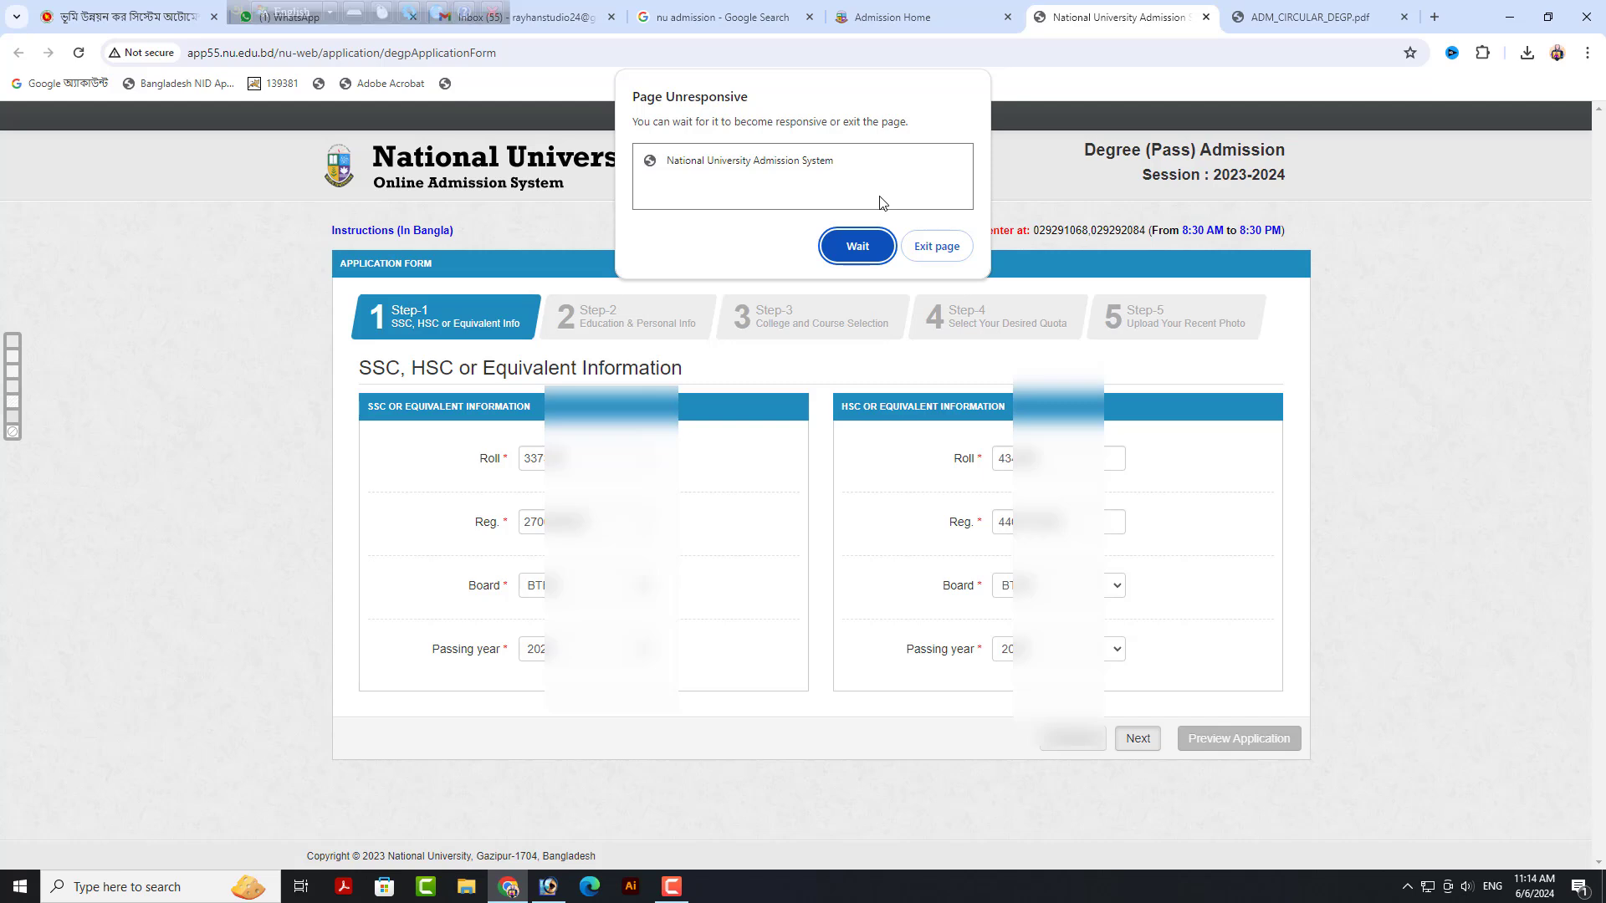
left_click(871, 252)
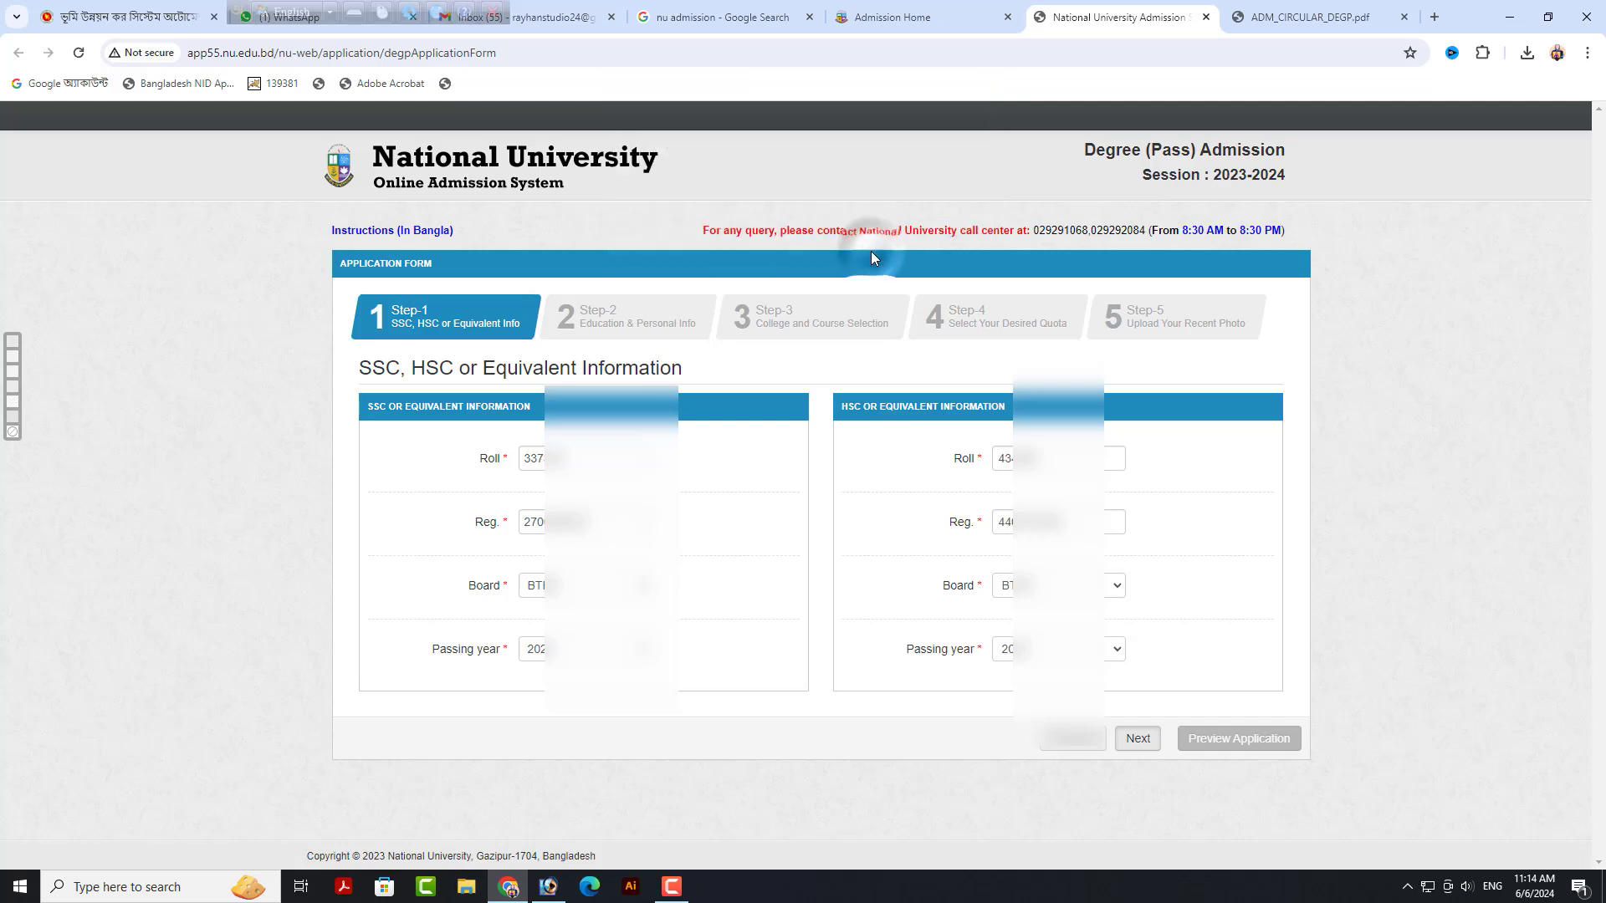
left_click(1139, 751)
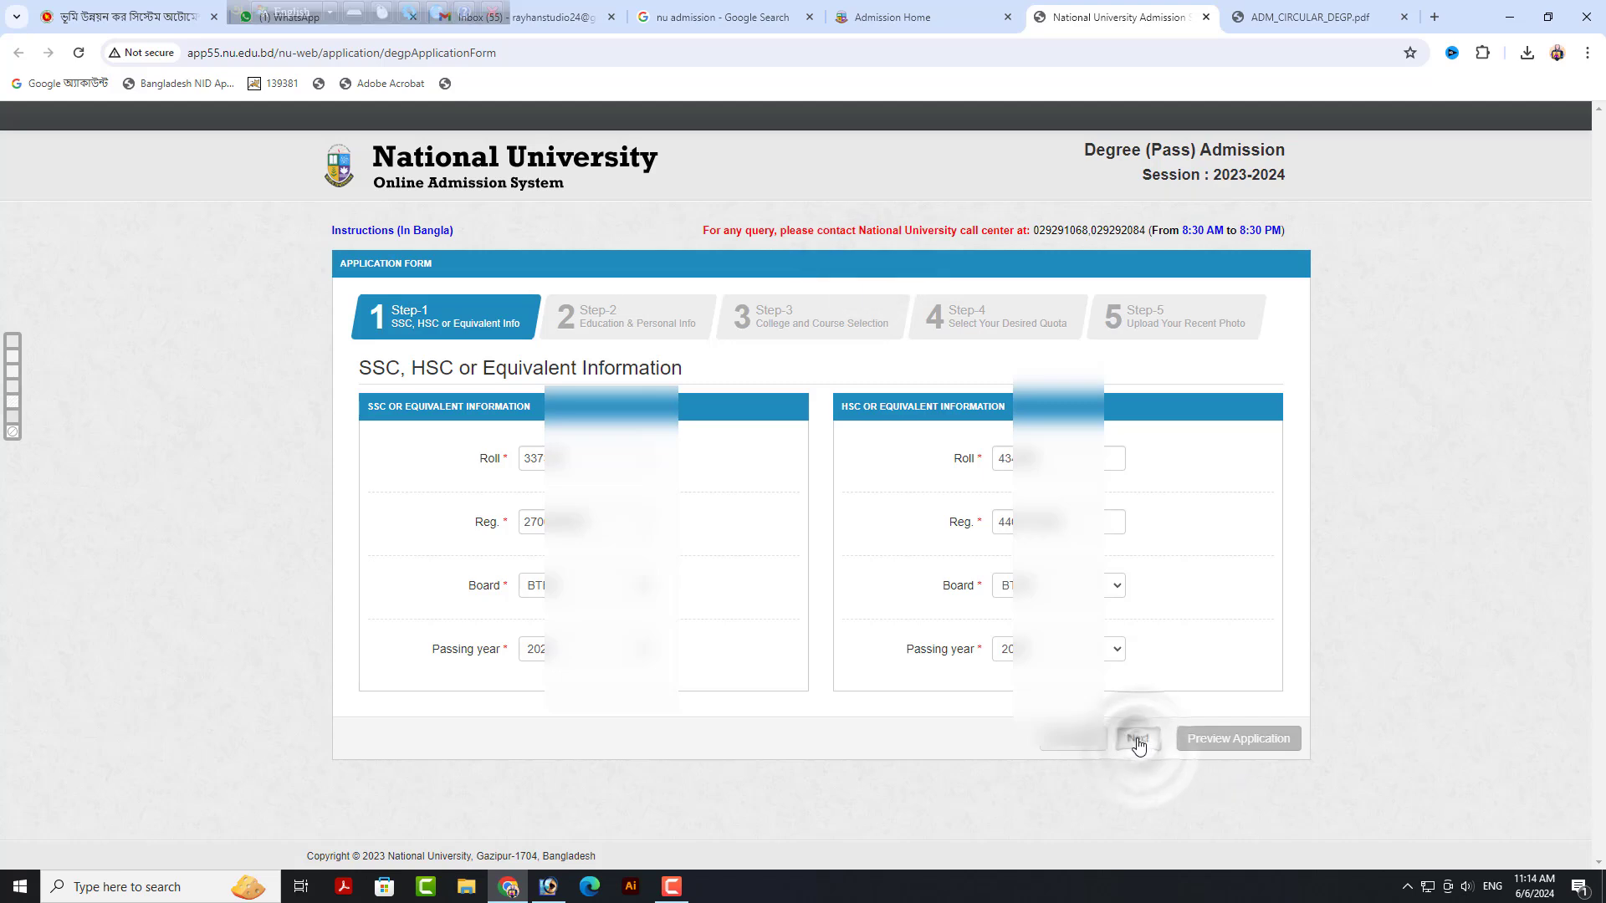
left_click(1409, 624)
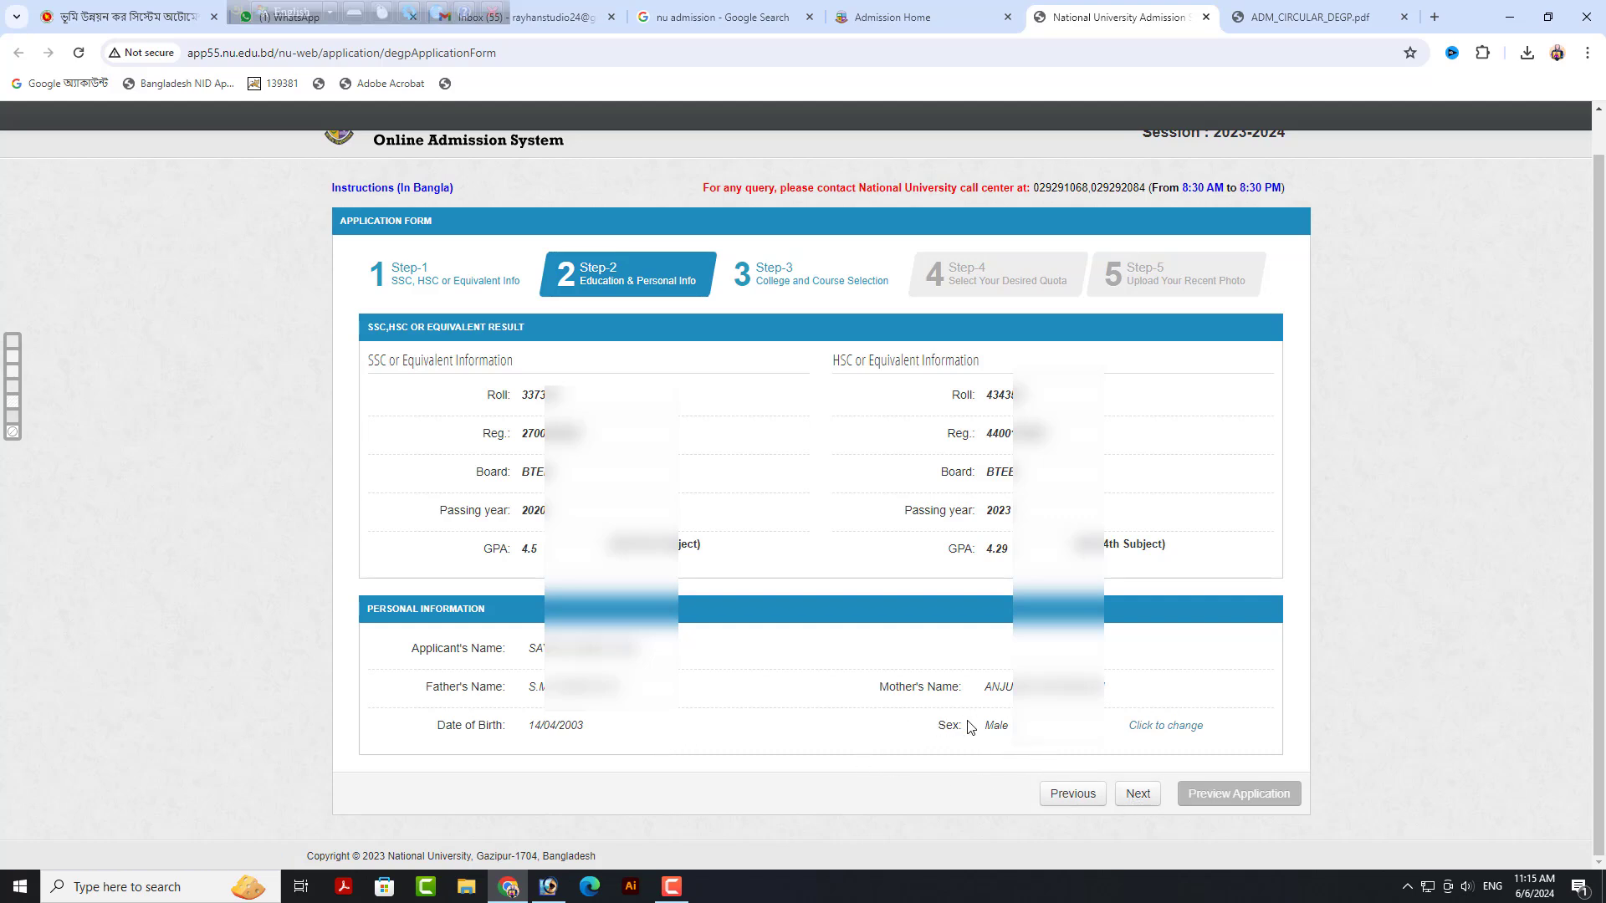
Proceed to College and Course Selection and choose DHAKA as the division.
left_click(1136, 800)
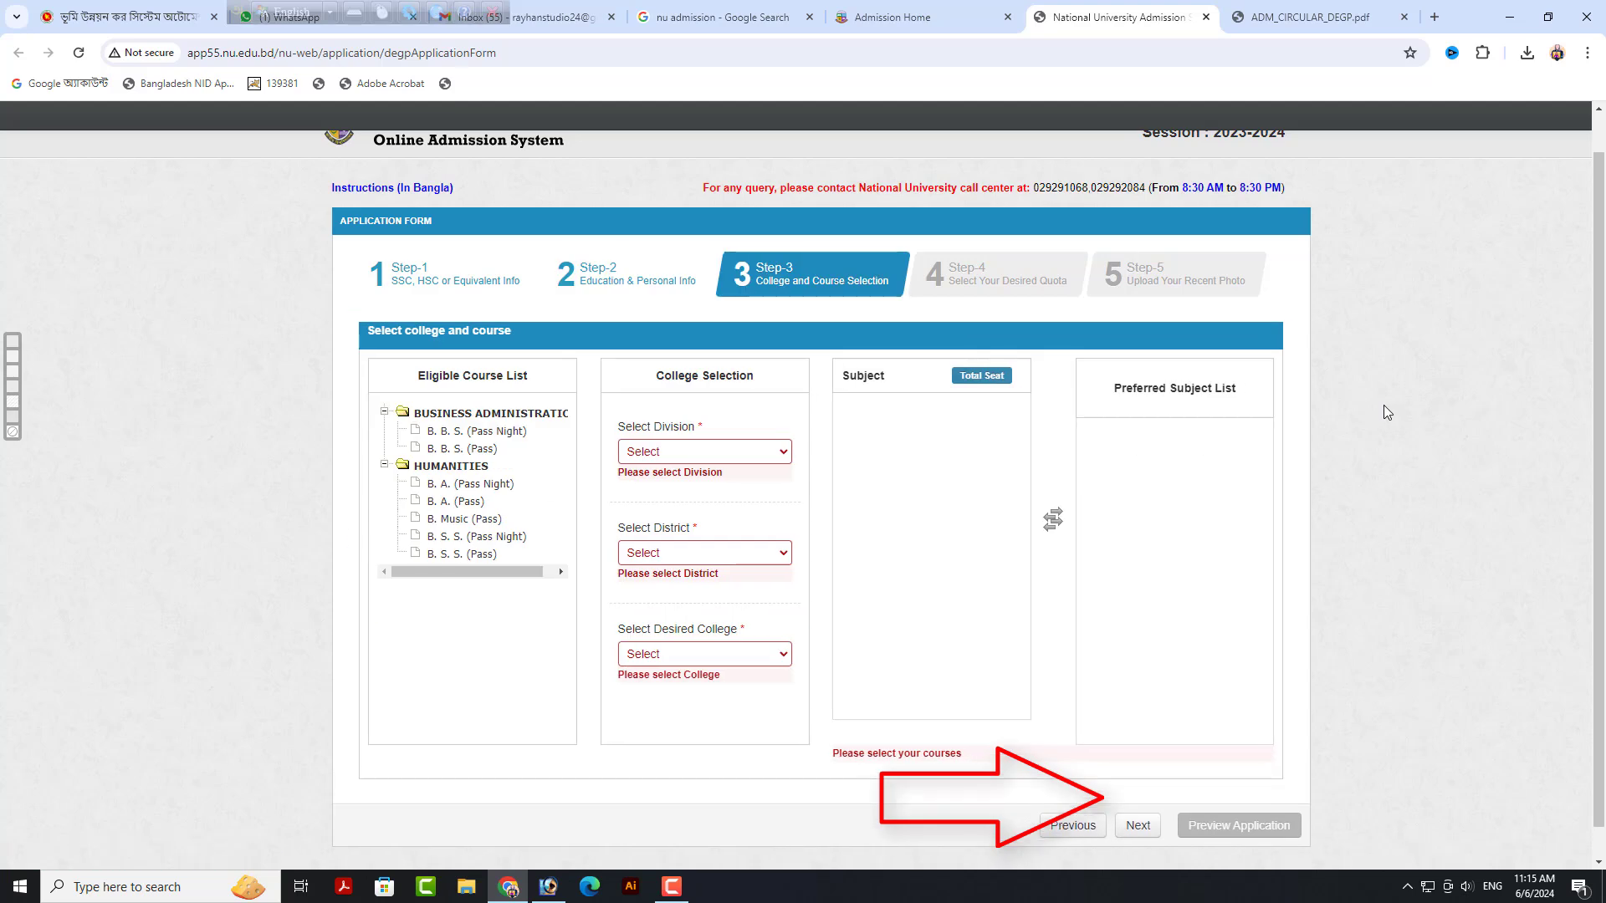
left_click(690, 467)
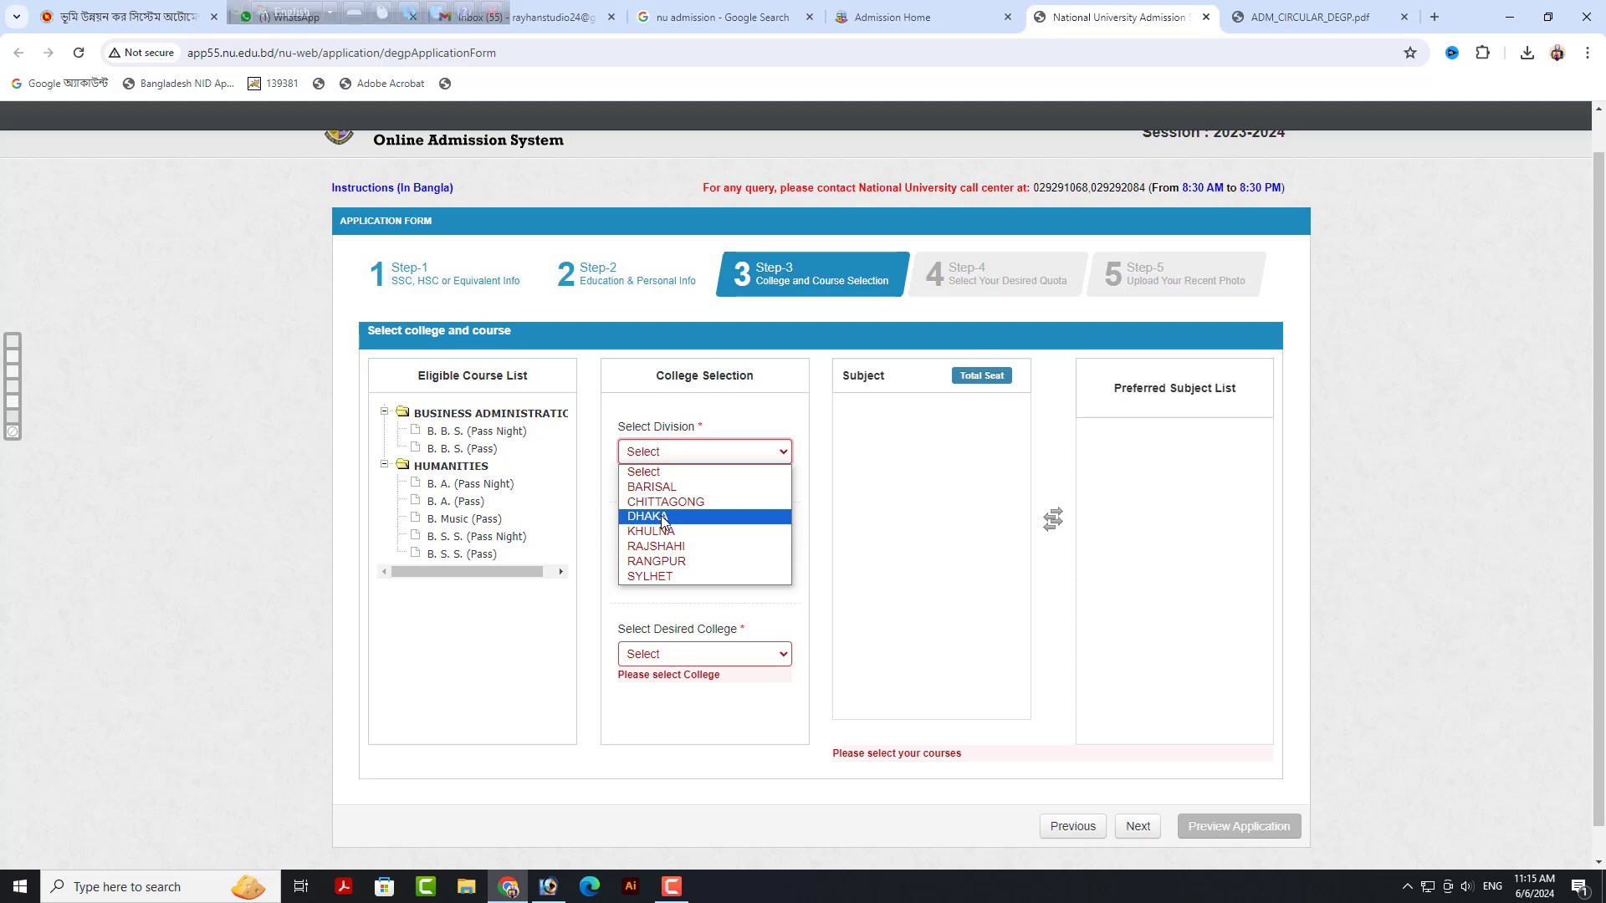
left_click(699, 418)
left_click(669, 451)
left_click(669, 516)
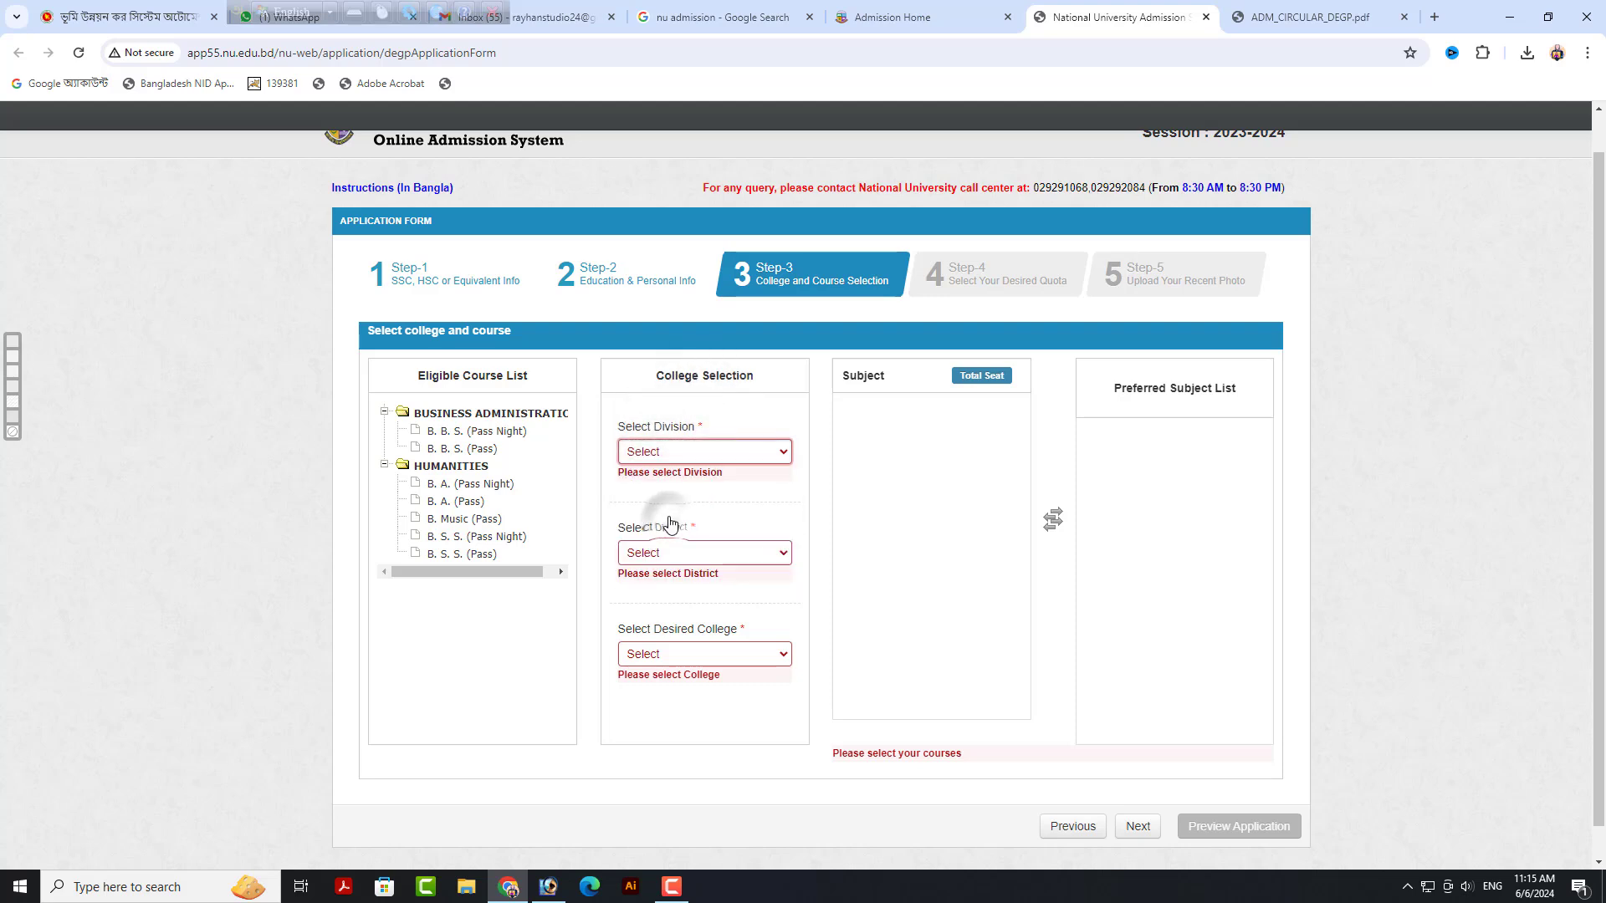
left_click(673, 459)
left_click(688, 455)
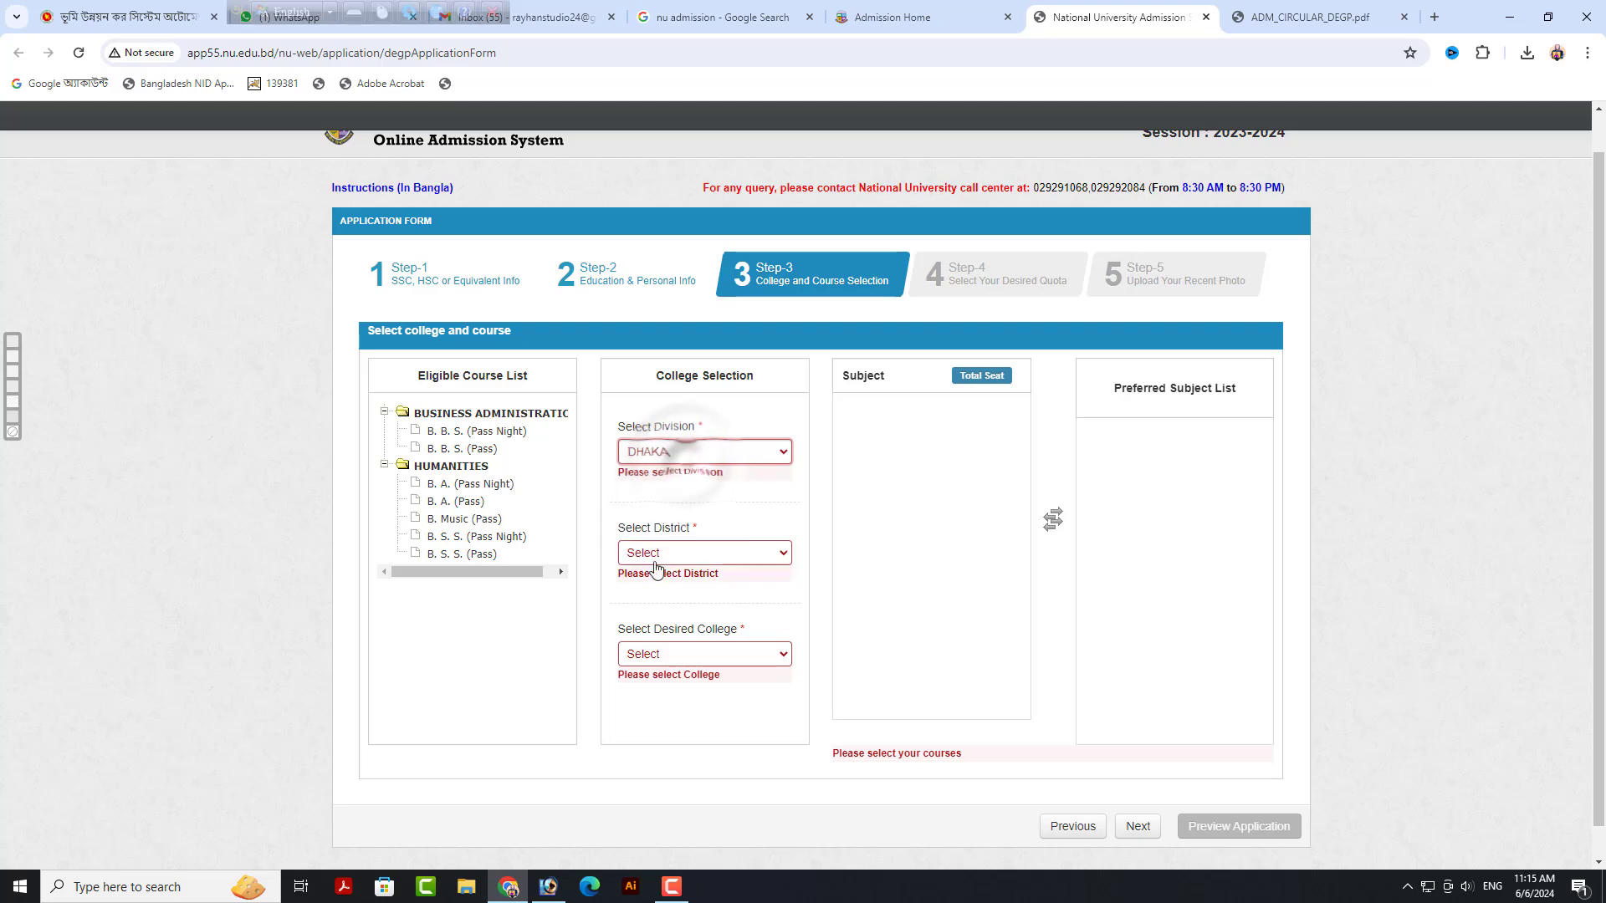
Choose Mymensingh as the district for the college selection.
left_click(669, 552)
left_click(677, 723)
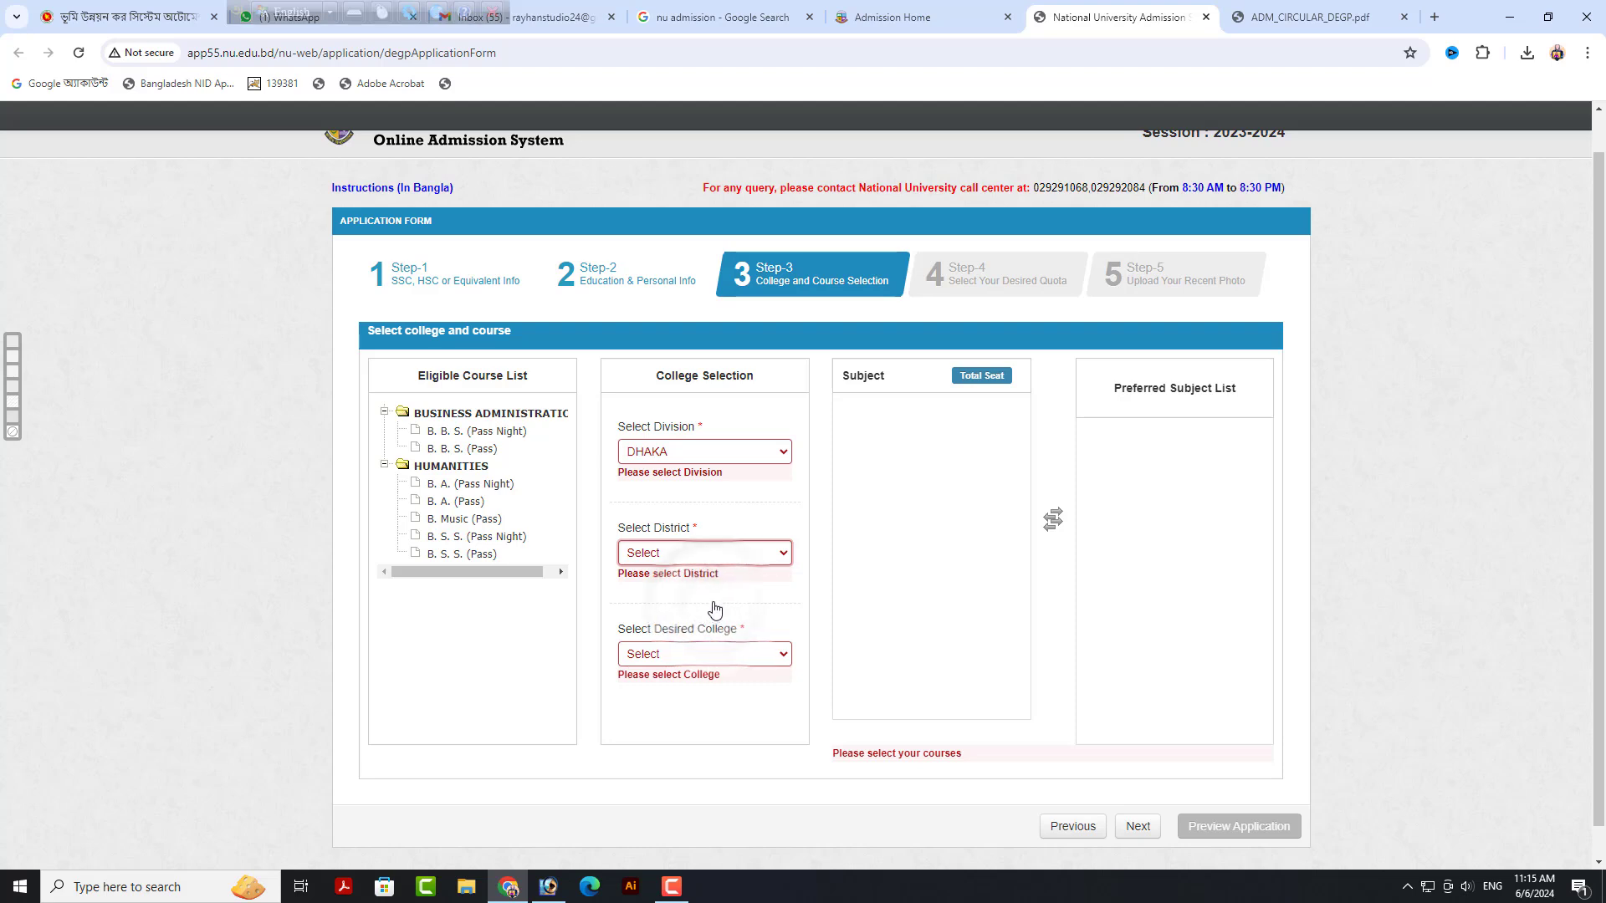
left_click(752, 562)
left_click(753, 562)
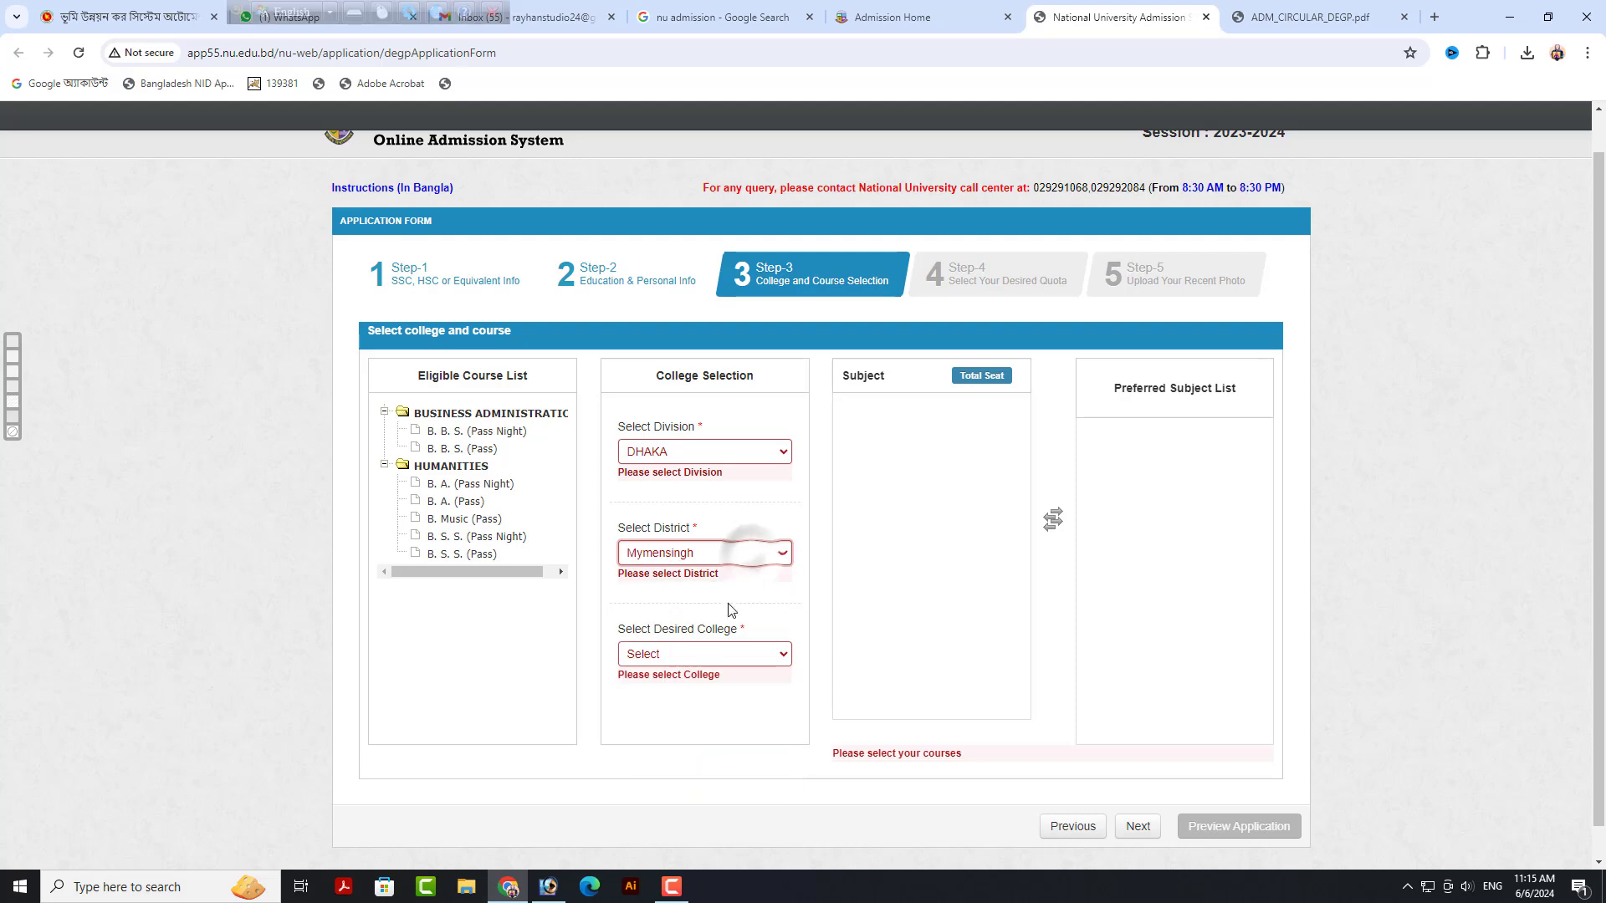
Choose Shahid Smriti Govt. College as the desired college.
left_click(707, 650)
scroll(708, 636, "down", 1)
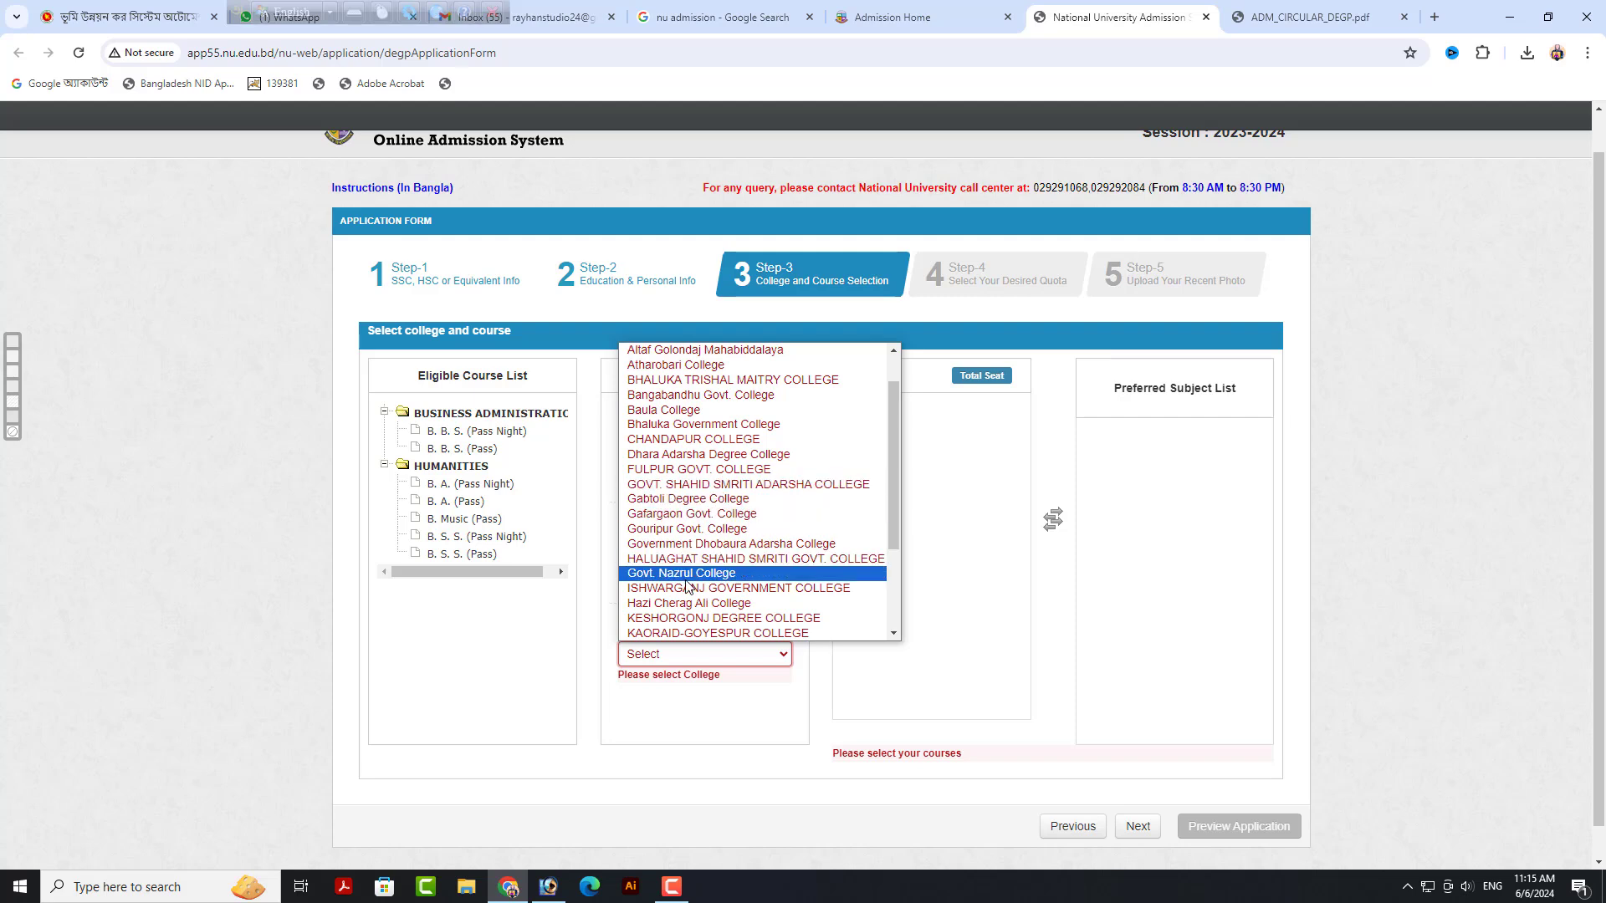
left_click(933, 709)
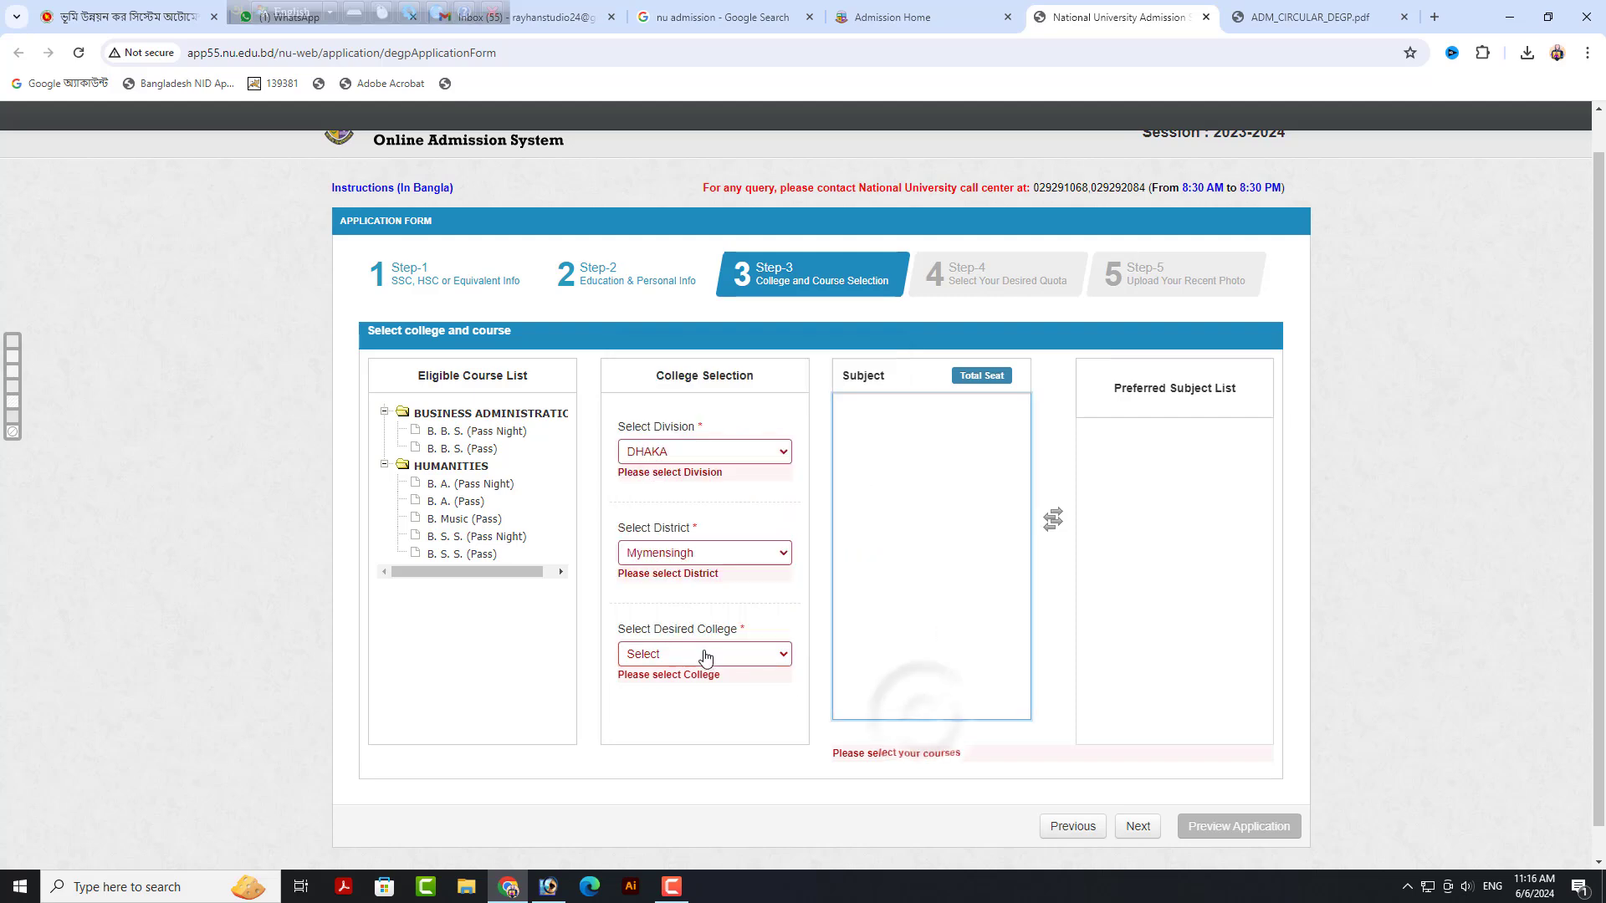
left_click(705, 656)
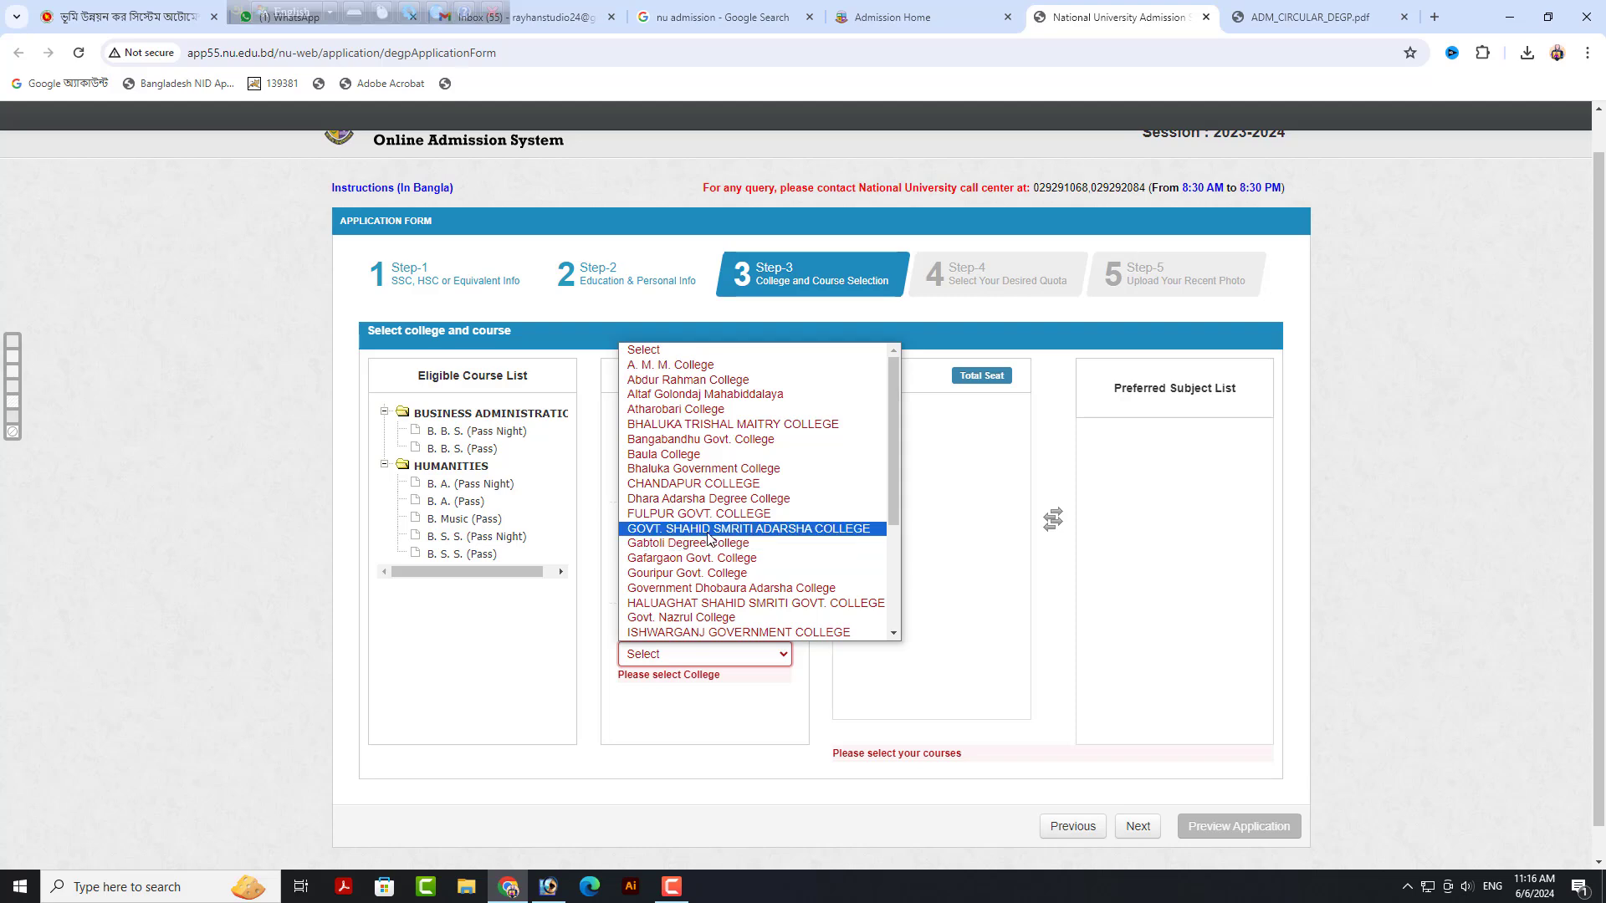
left_click(707, 560)
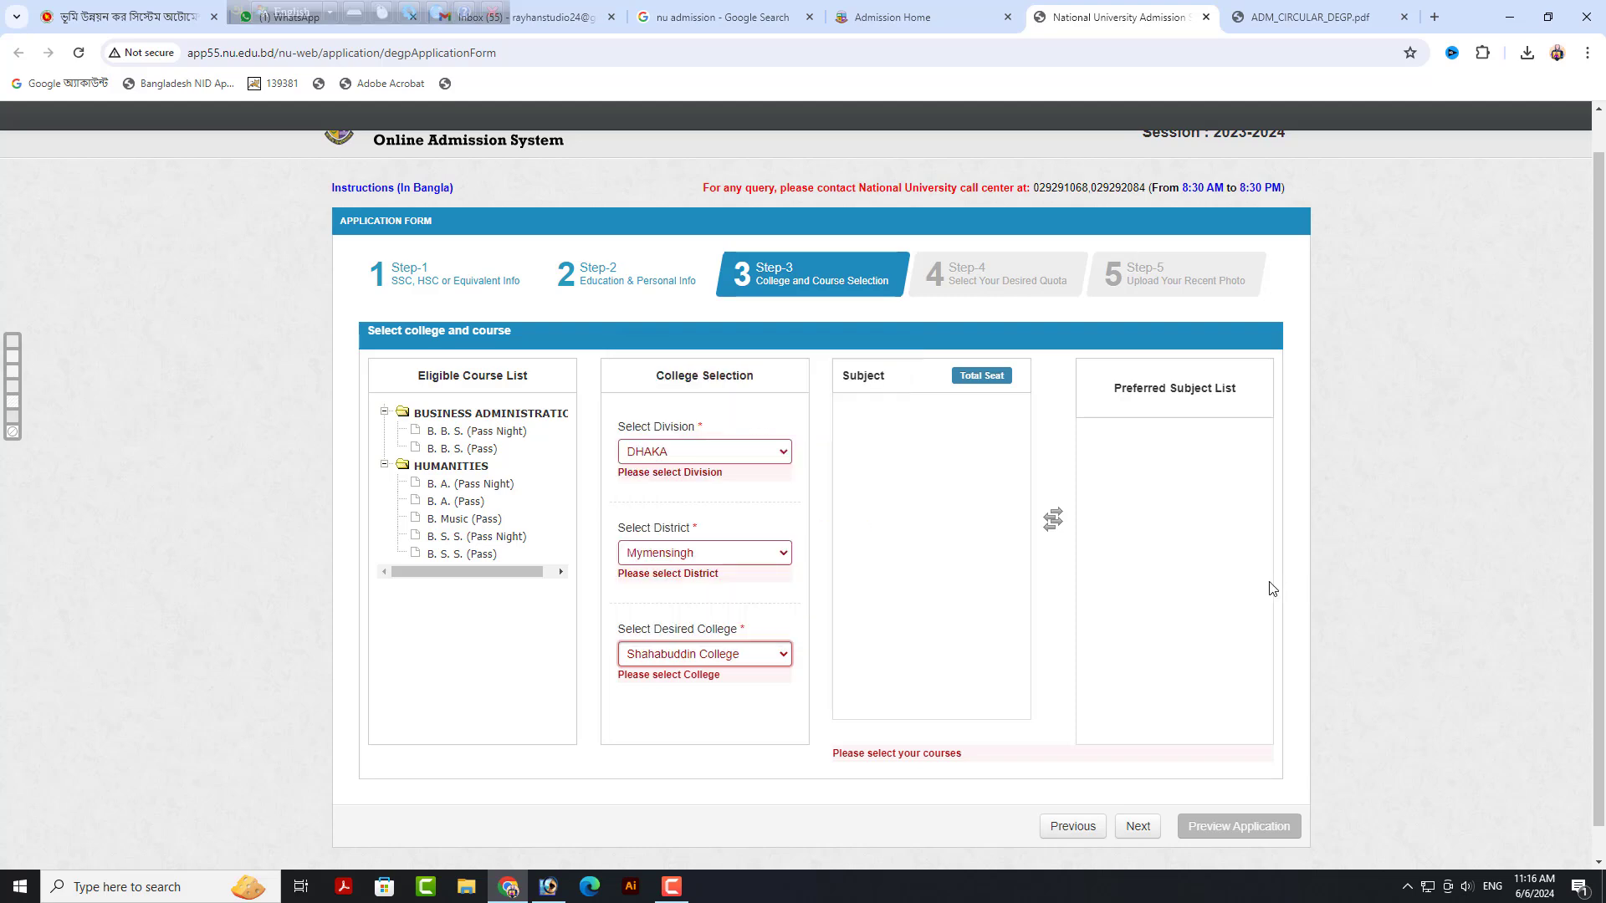
key("Down")
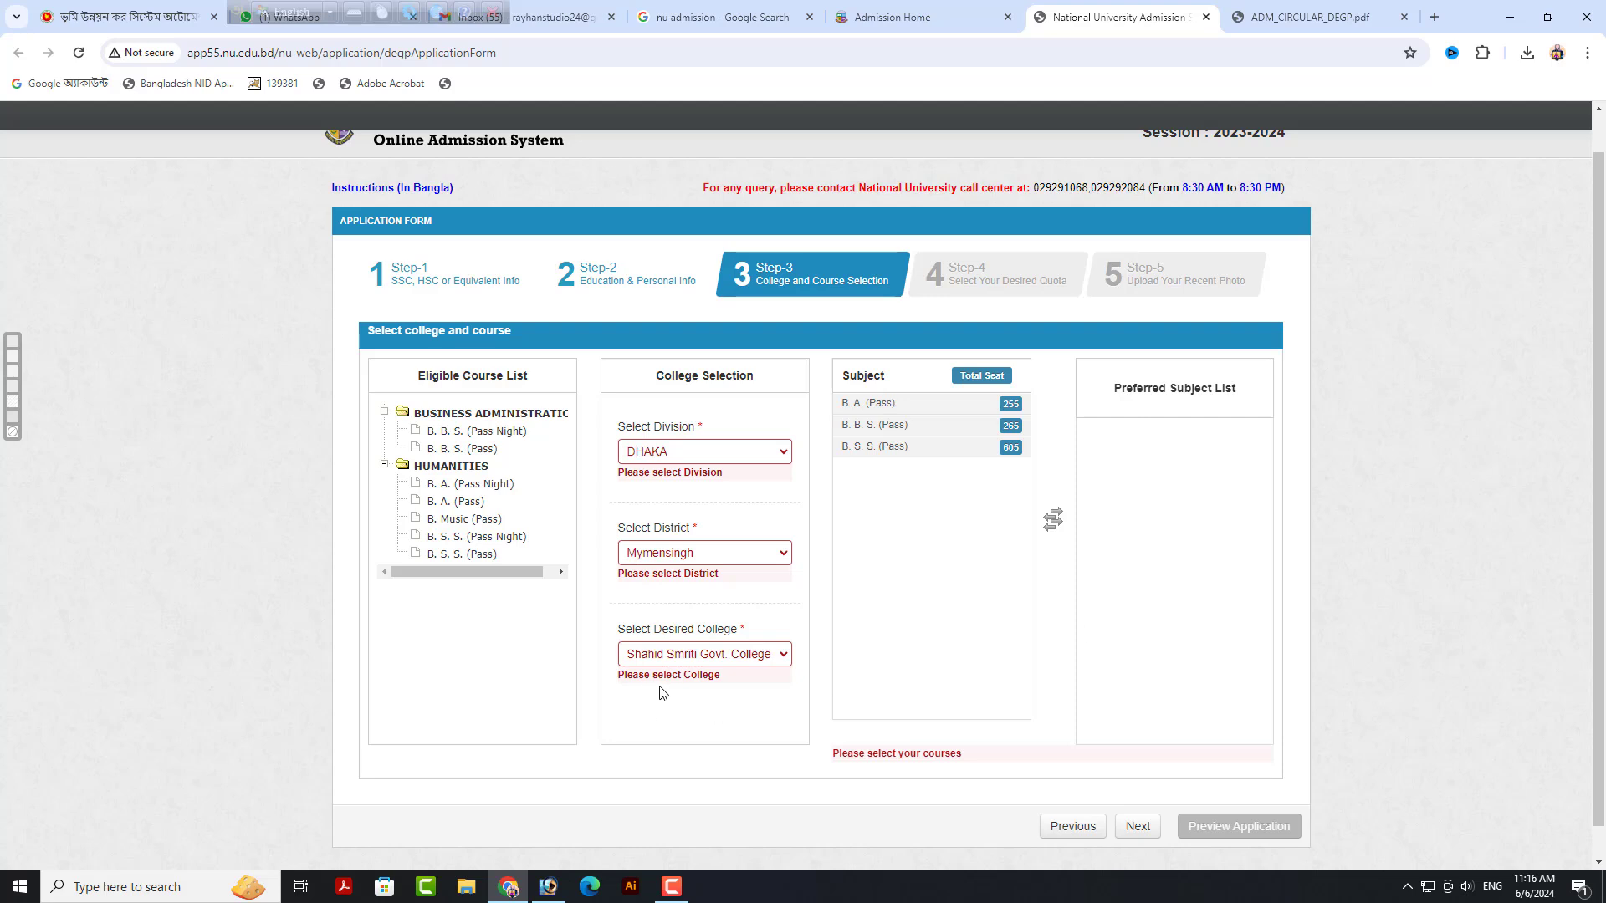
left_click(785, 659)
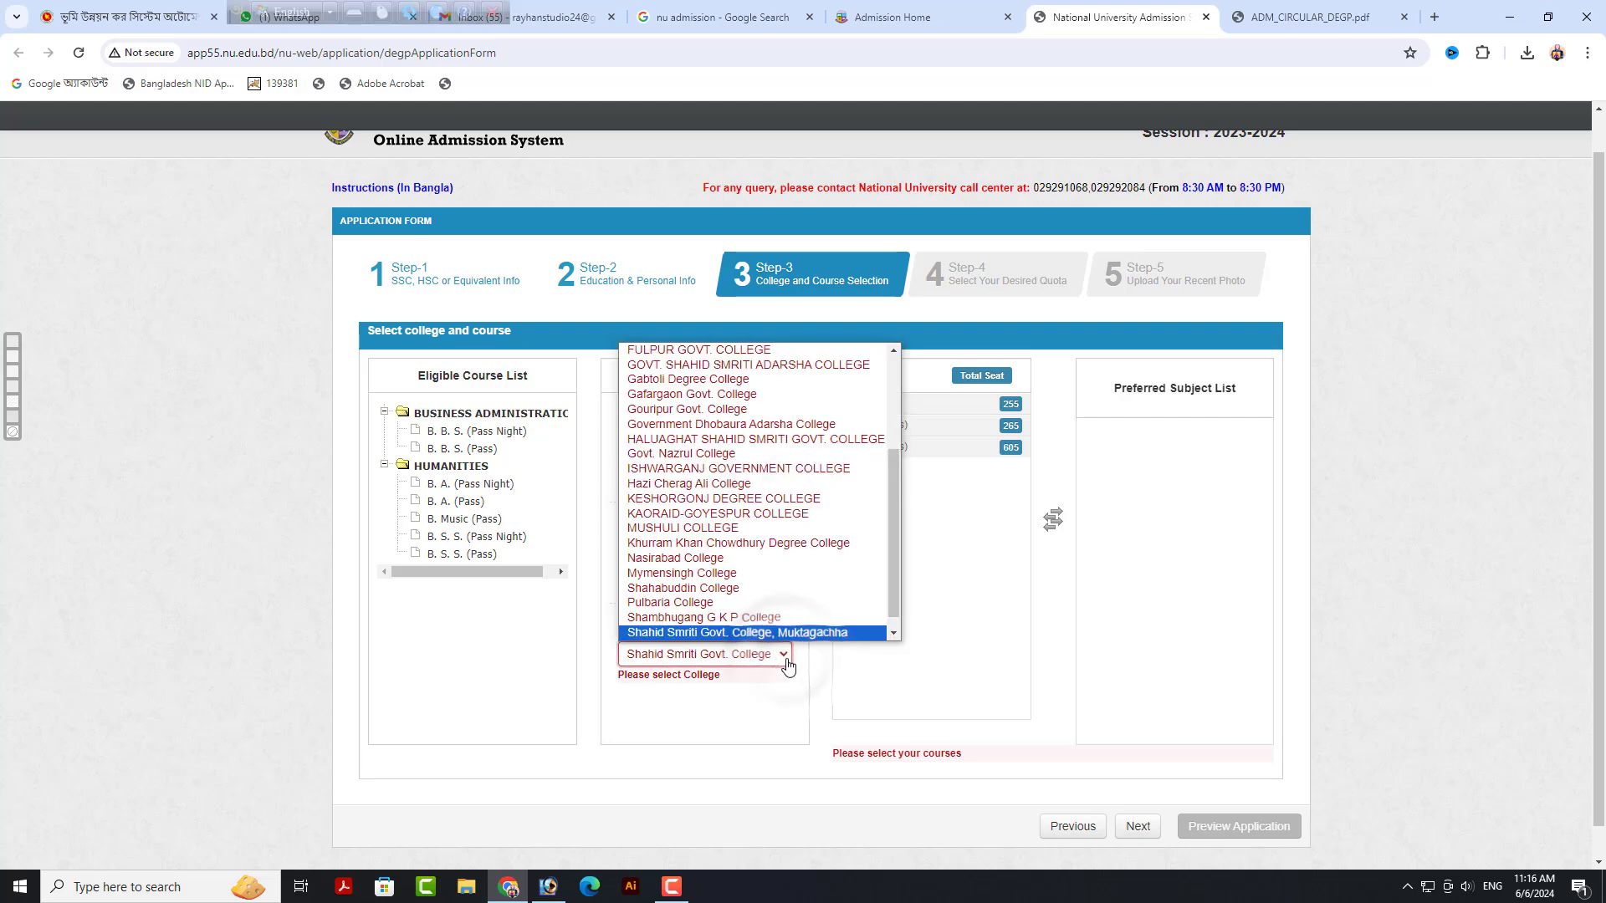
key("Down")
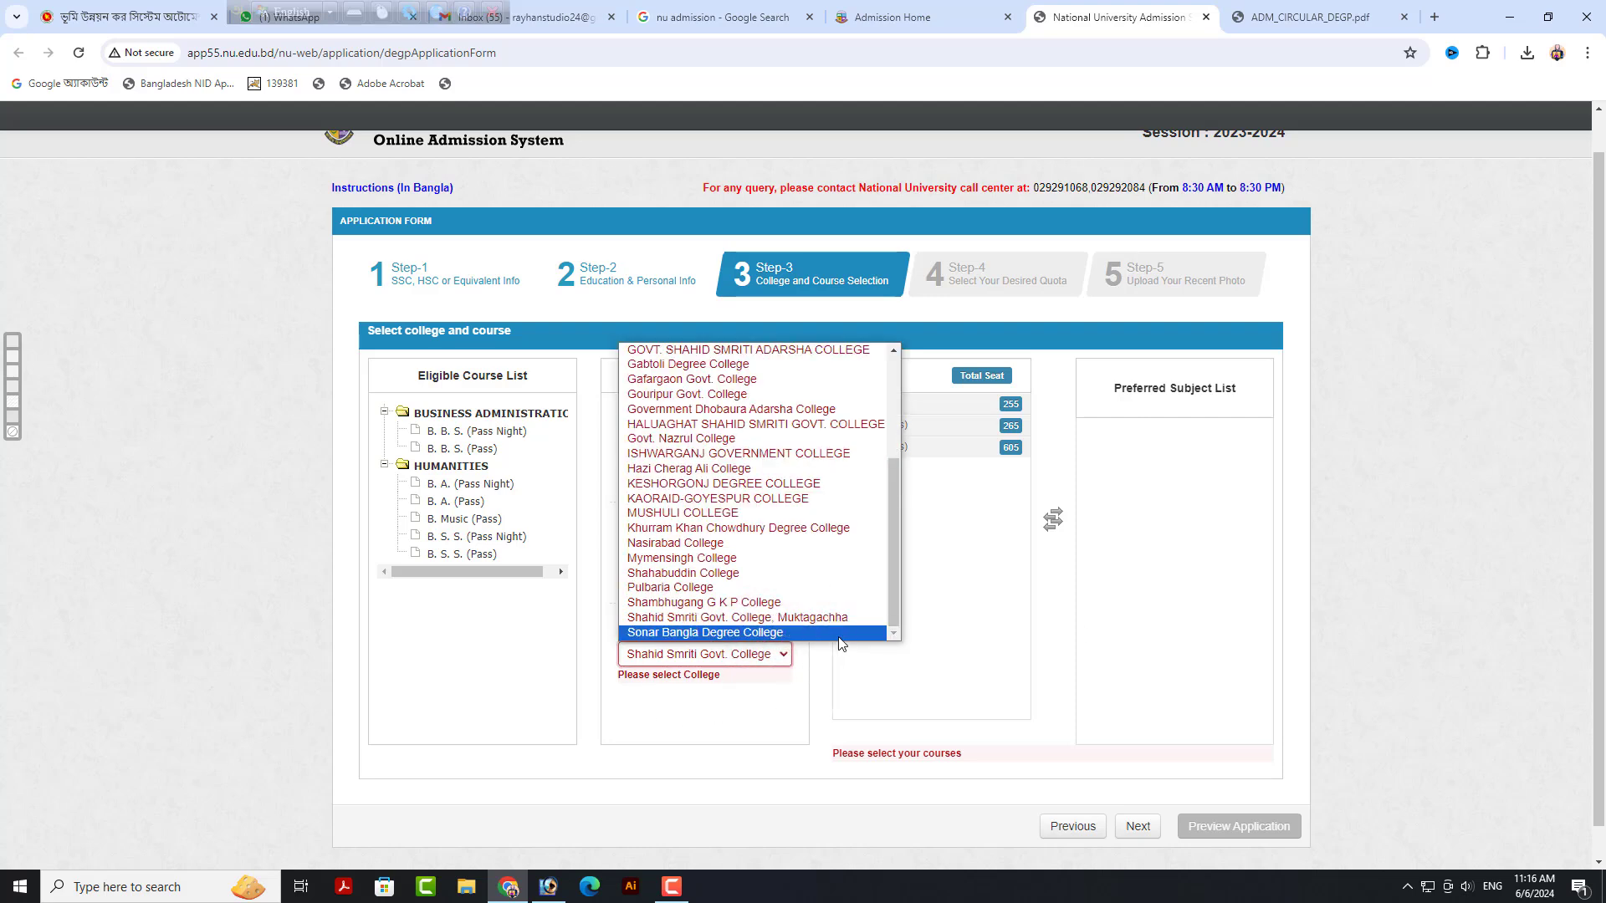
left_click(796, 701)
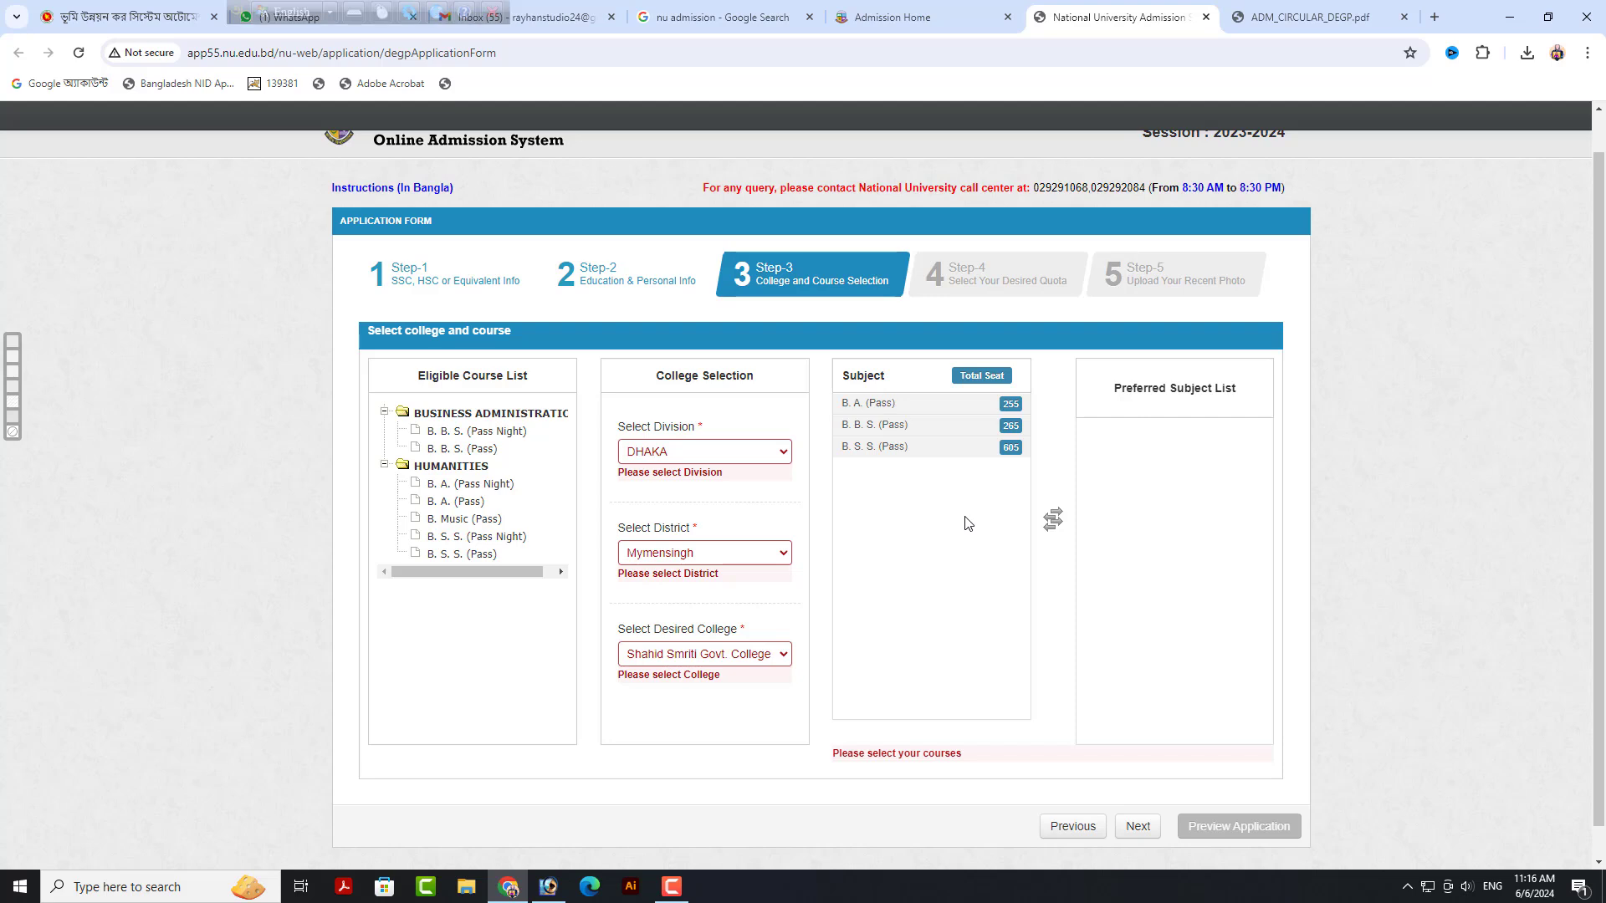
Add B. S. S. (Pass) as the first and B. A. (Pass) as the second preferred subject.
left_click(870, 459)
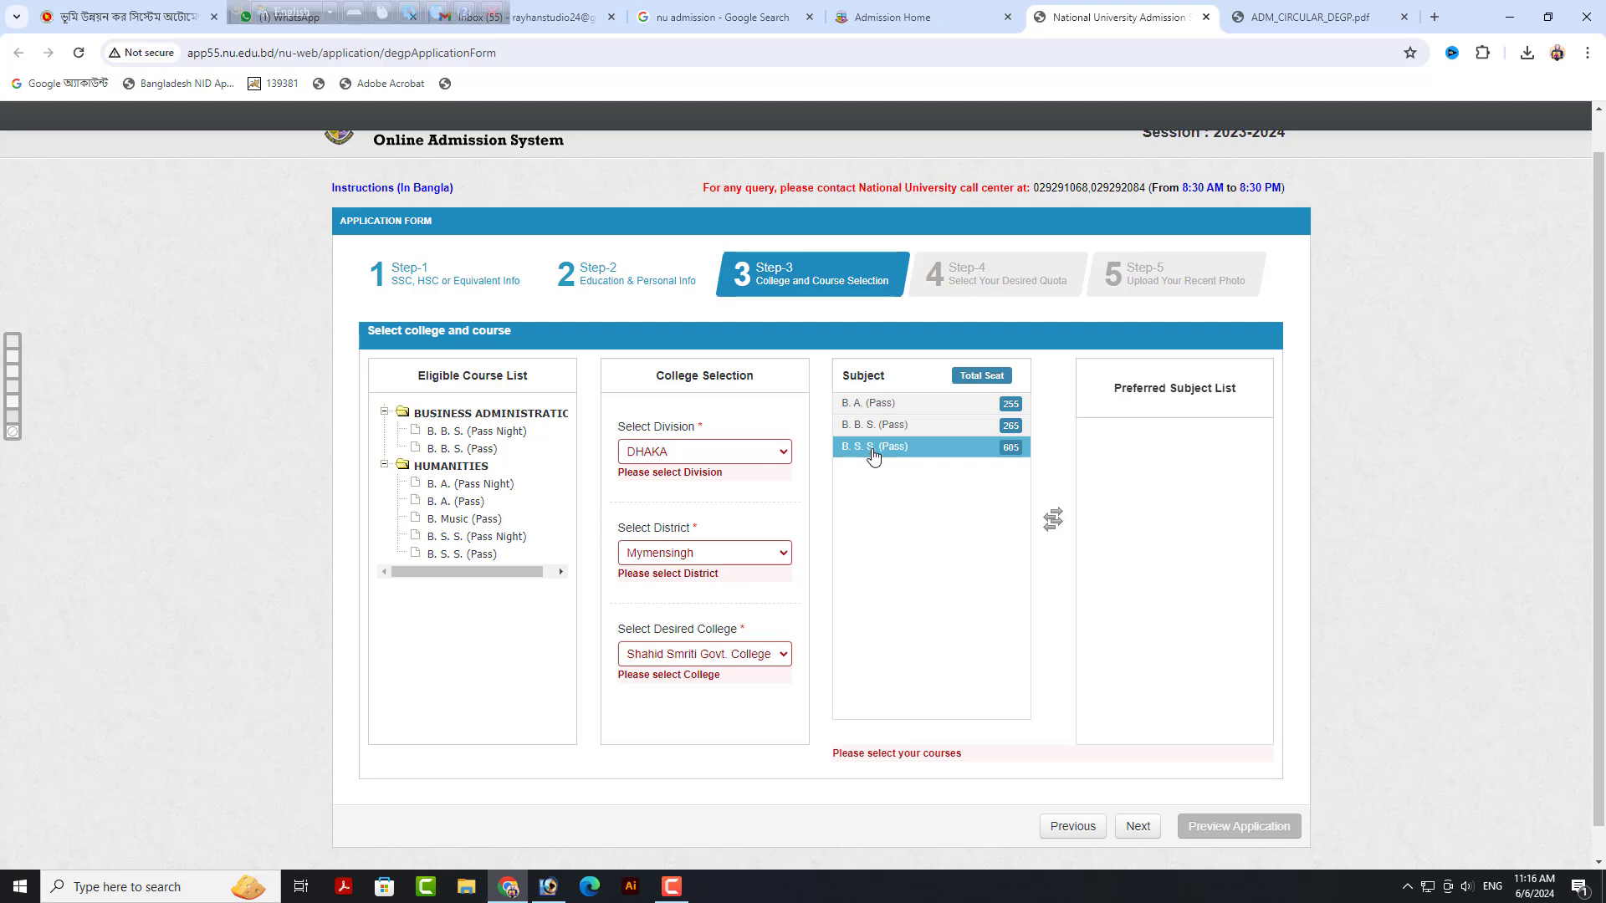
double_click(872, 455)
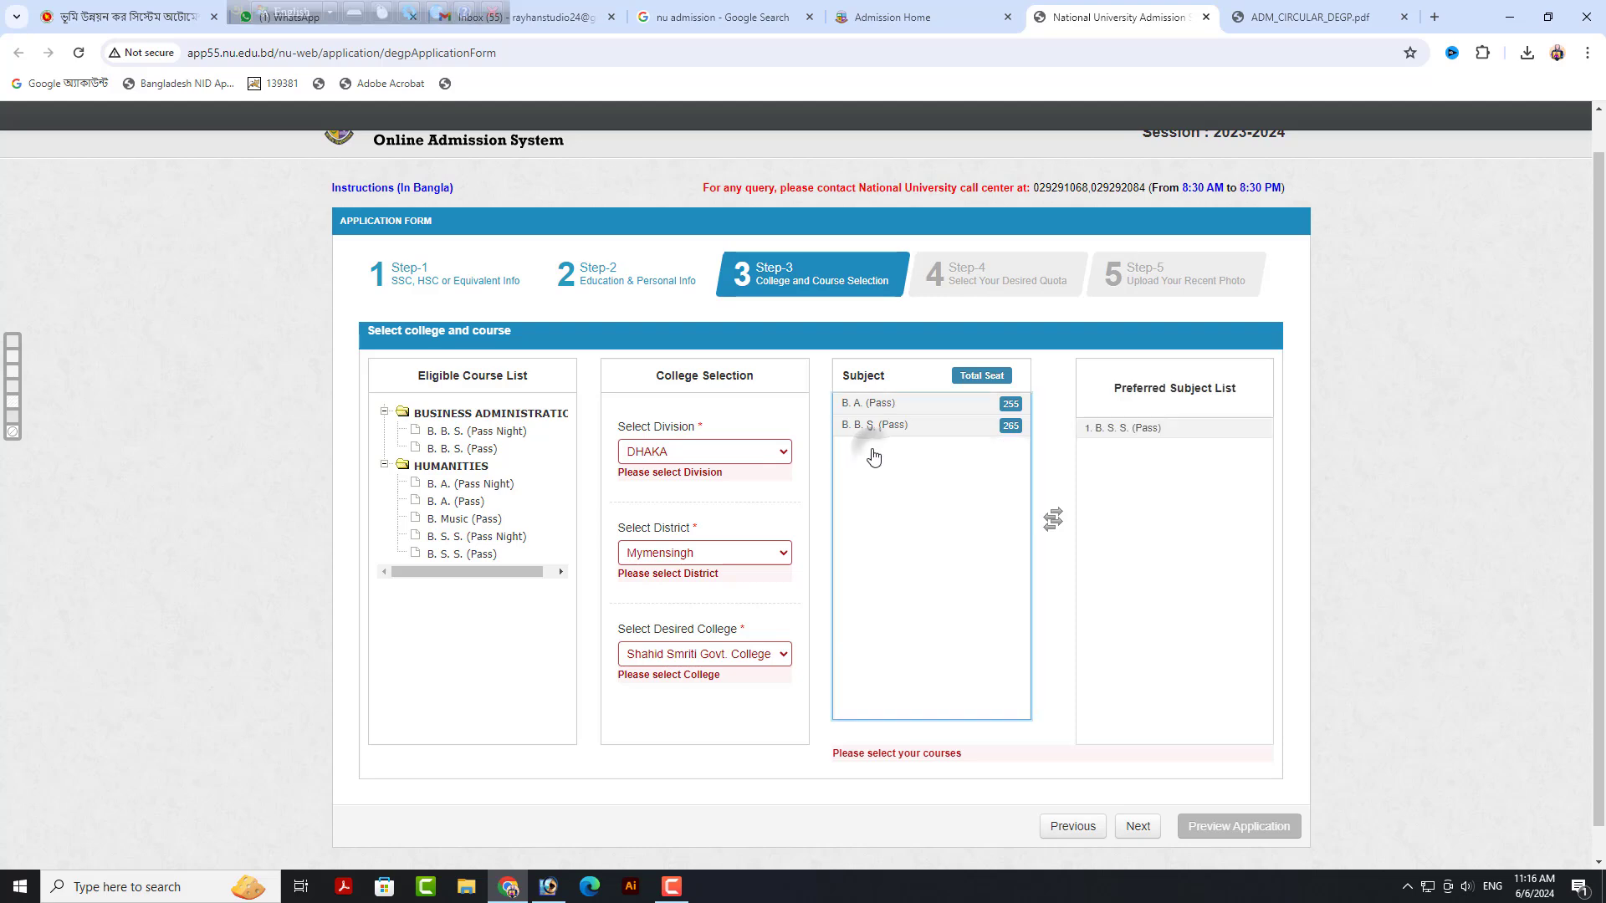
double_click(883, 405)
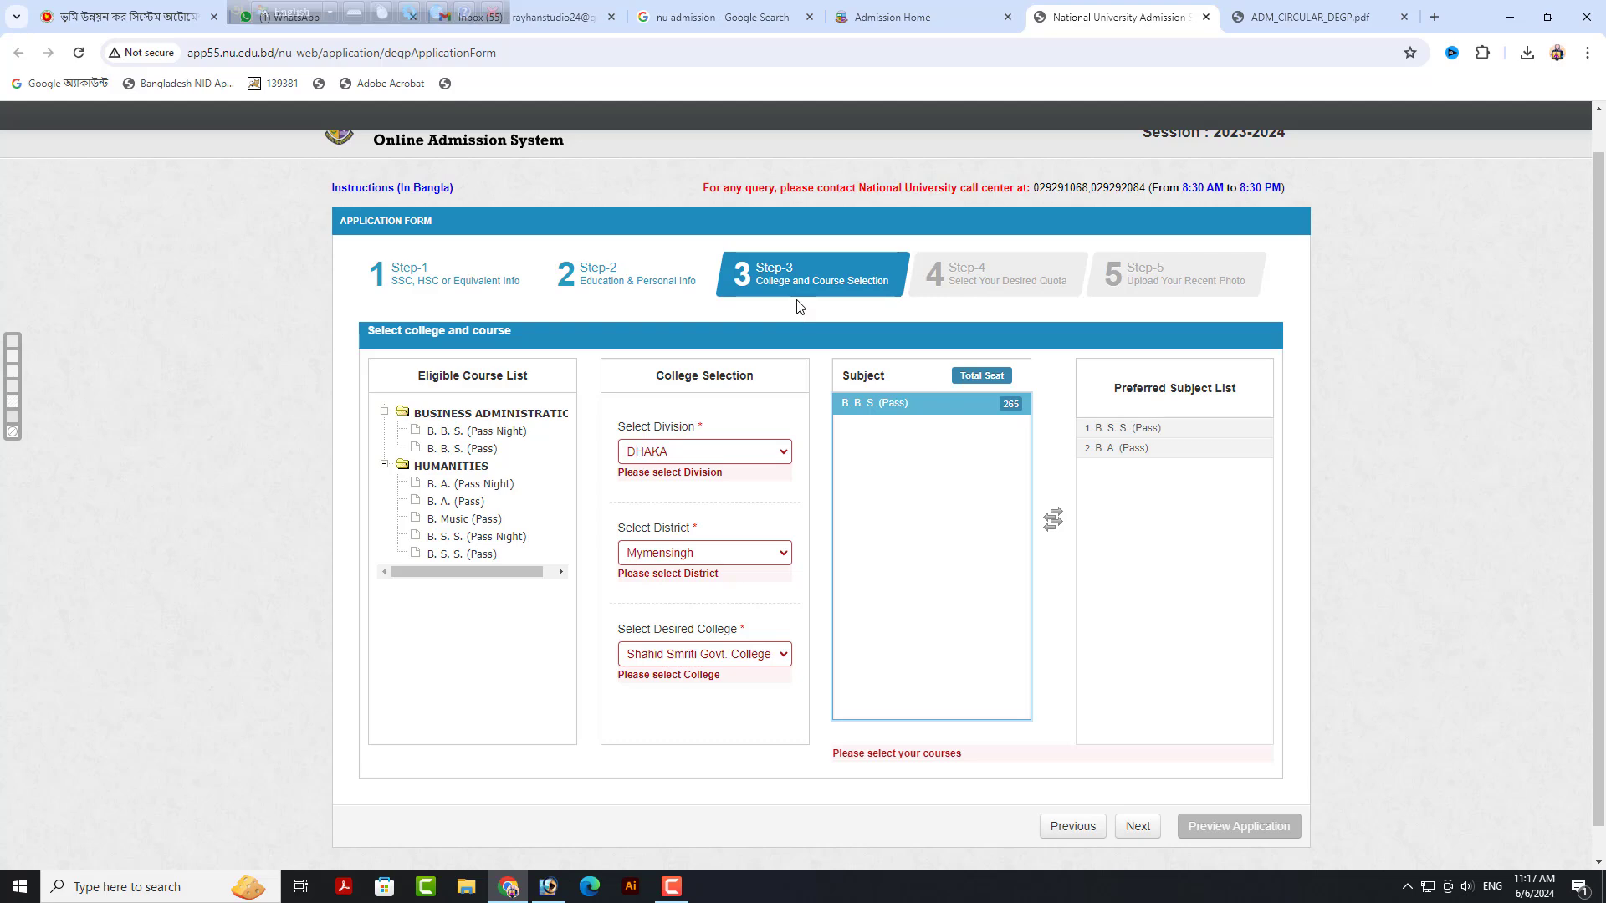
Proceed to the quota stage, answer No to applying for a quota, and continue to the photo upload stage.
left_click(1136, 826)
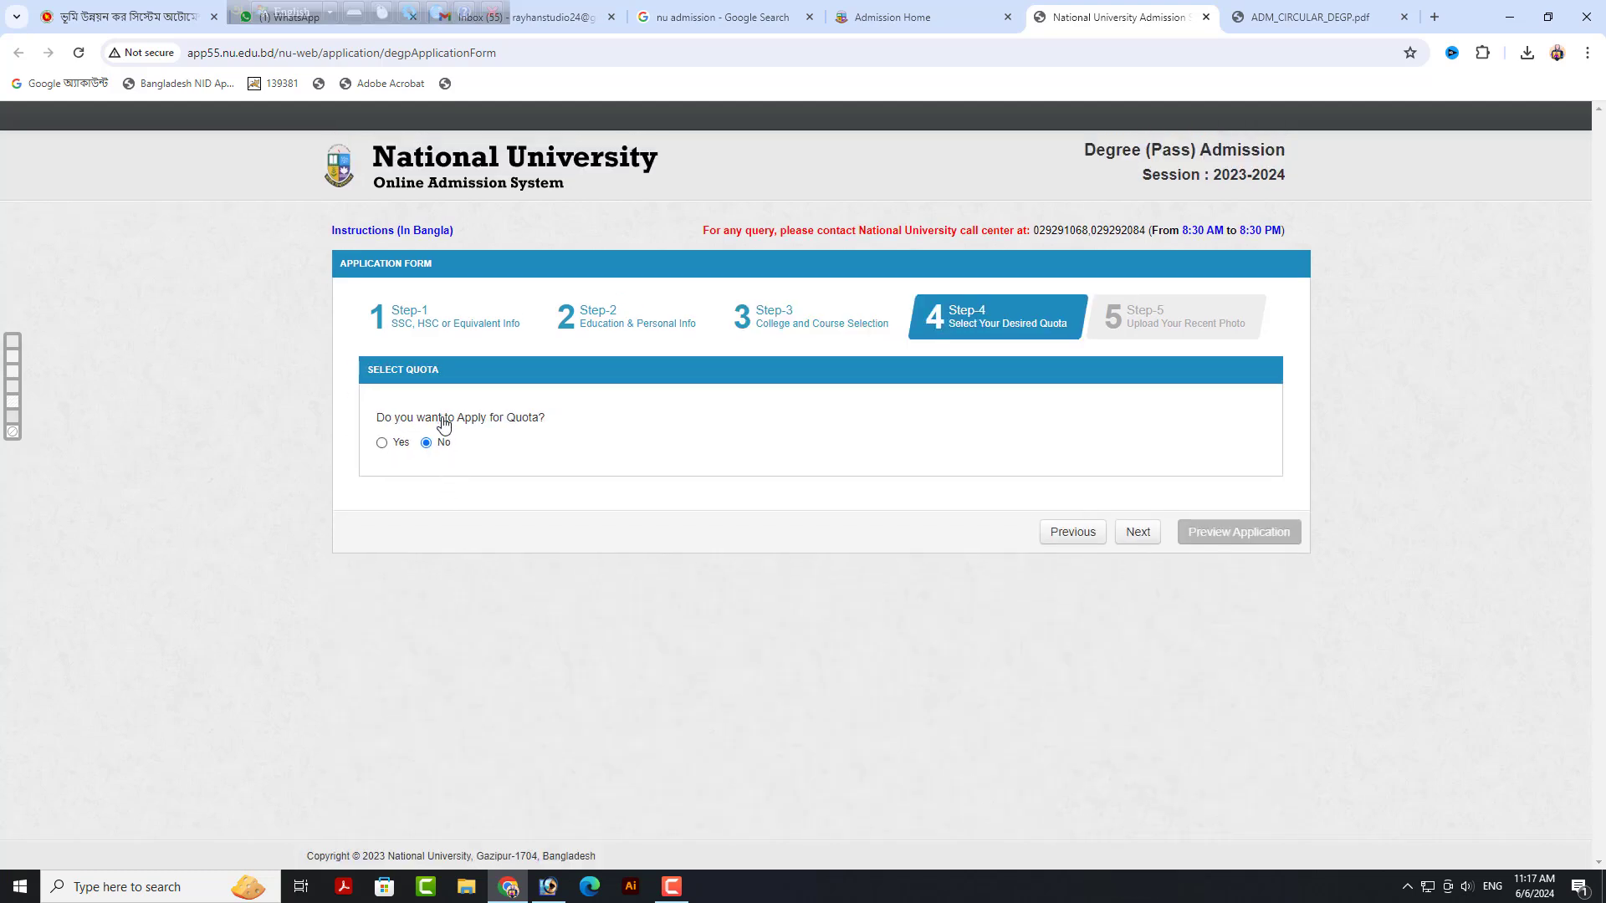
left_click(383, 443)
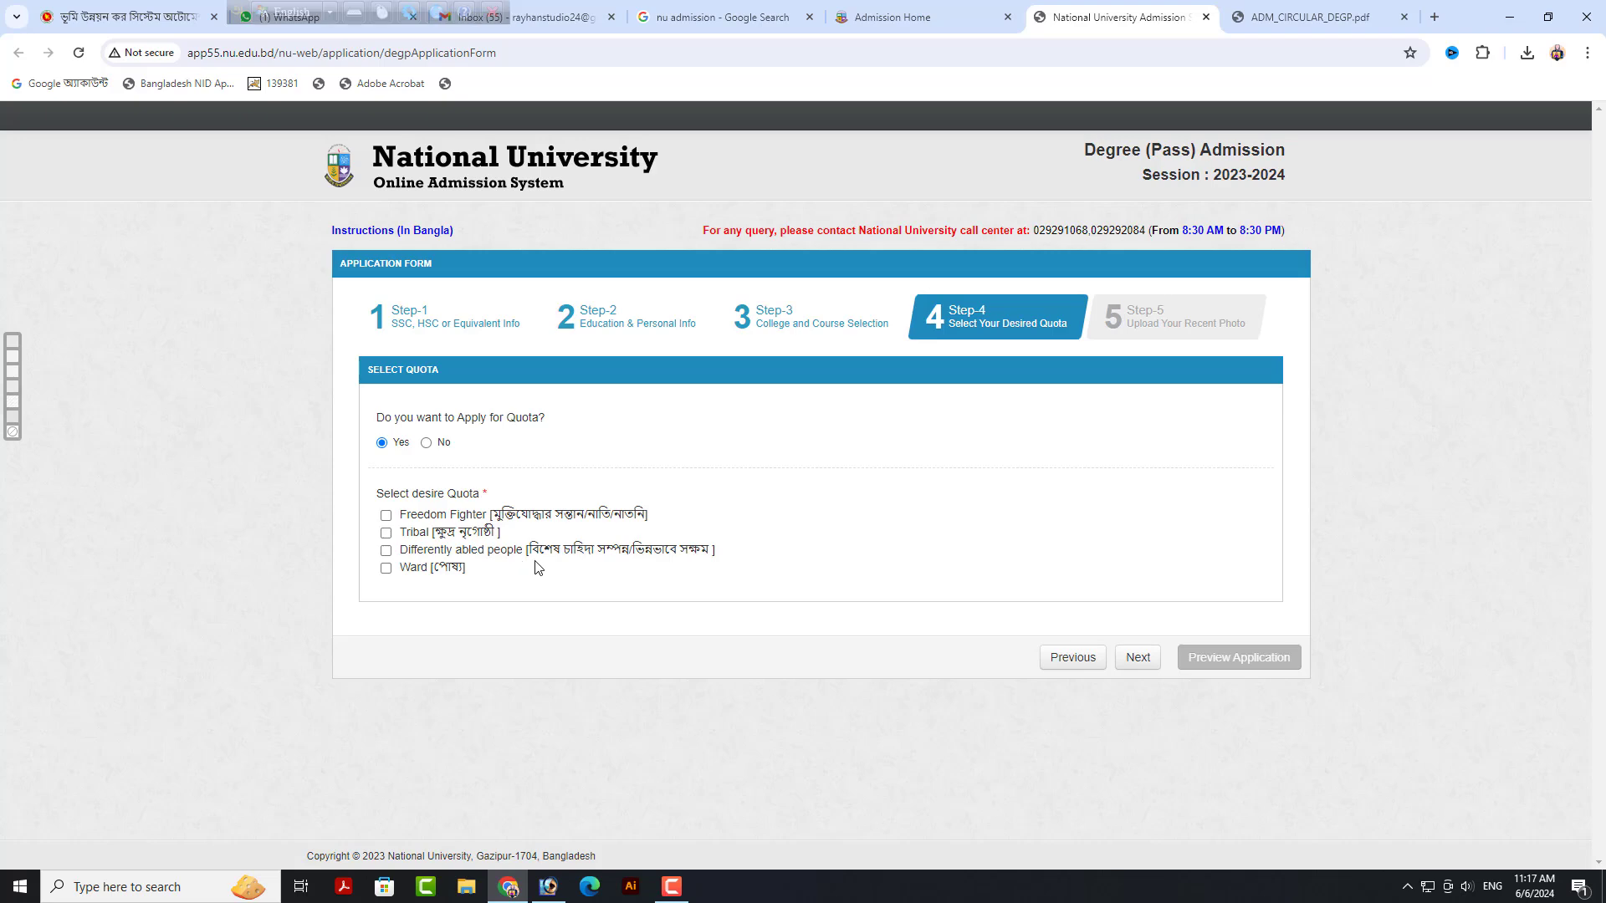
left_click(426, 442)
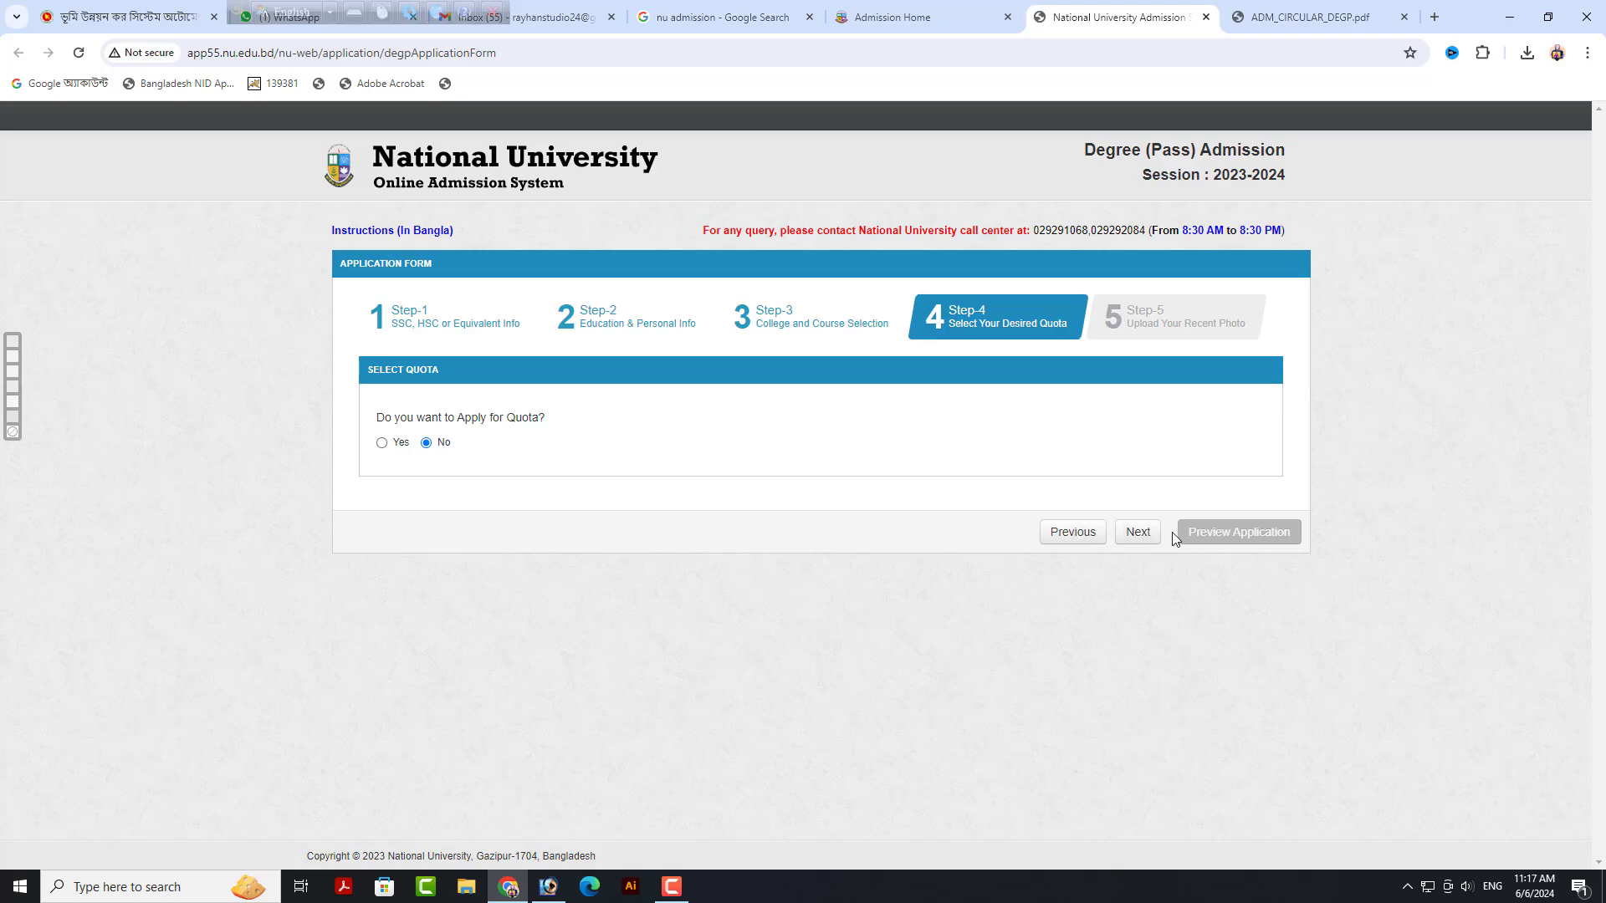
left_click(1138, 532)
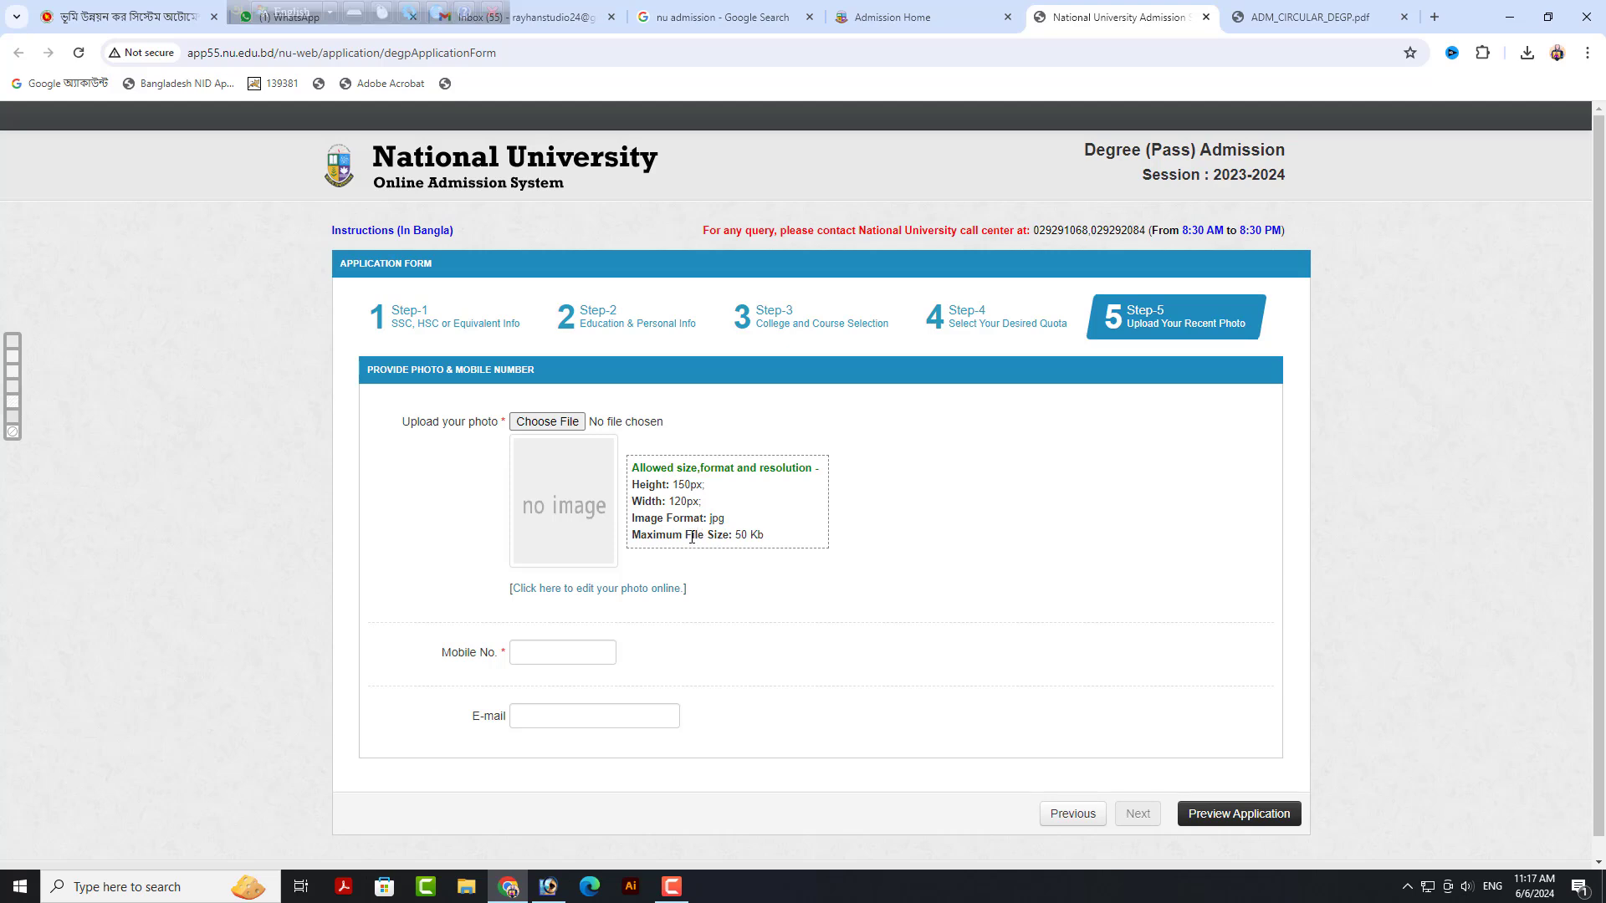
Fill in the applicant's mobile number and switch to Photoshop, where the applicant photo is open.
left_click(583, 657)
type("0190424")
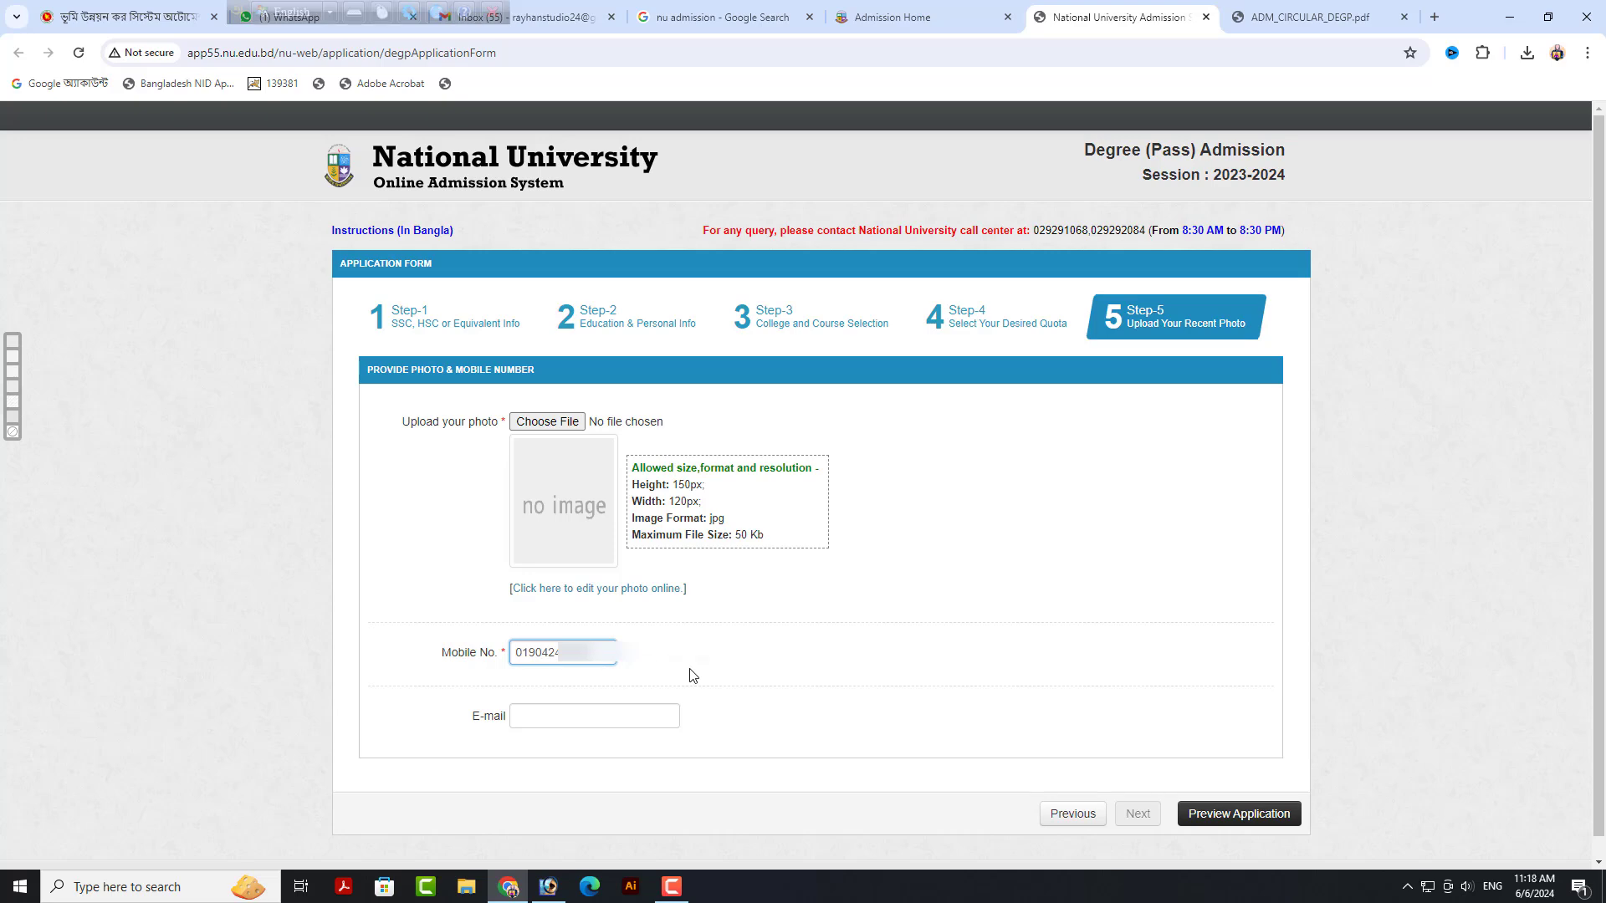
left_click(548, 886)
right_click(807, 223)
left_click(861, 254)
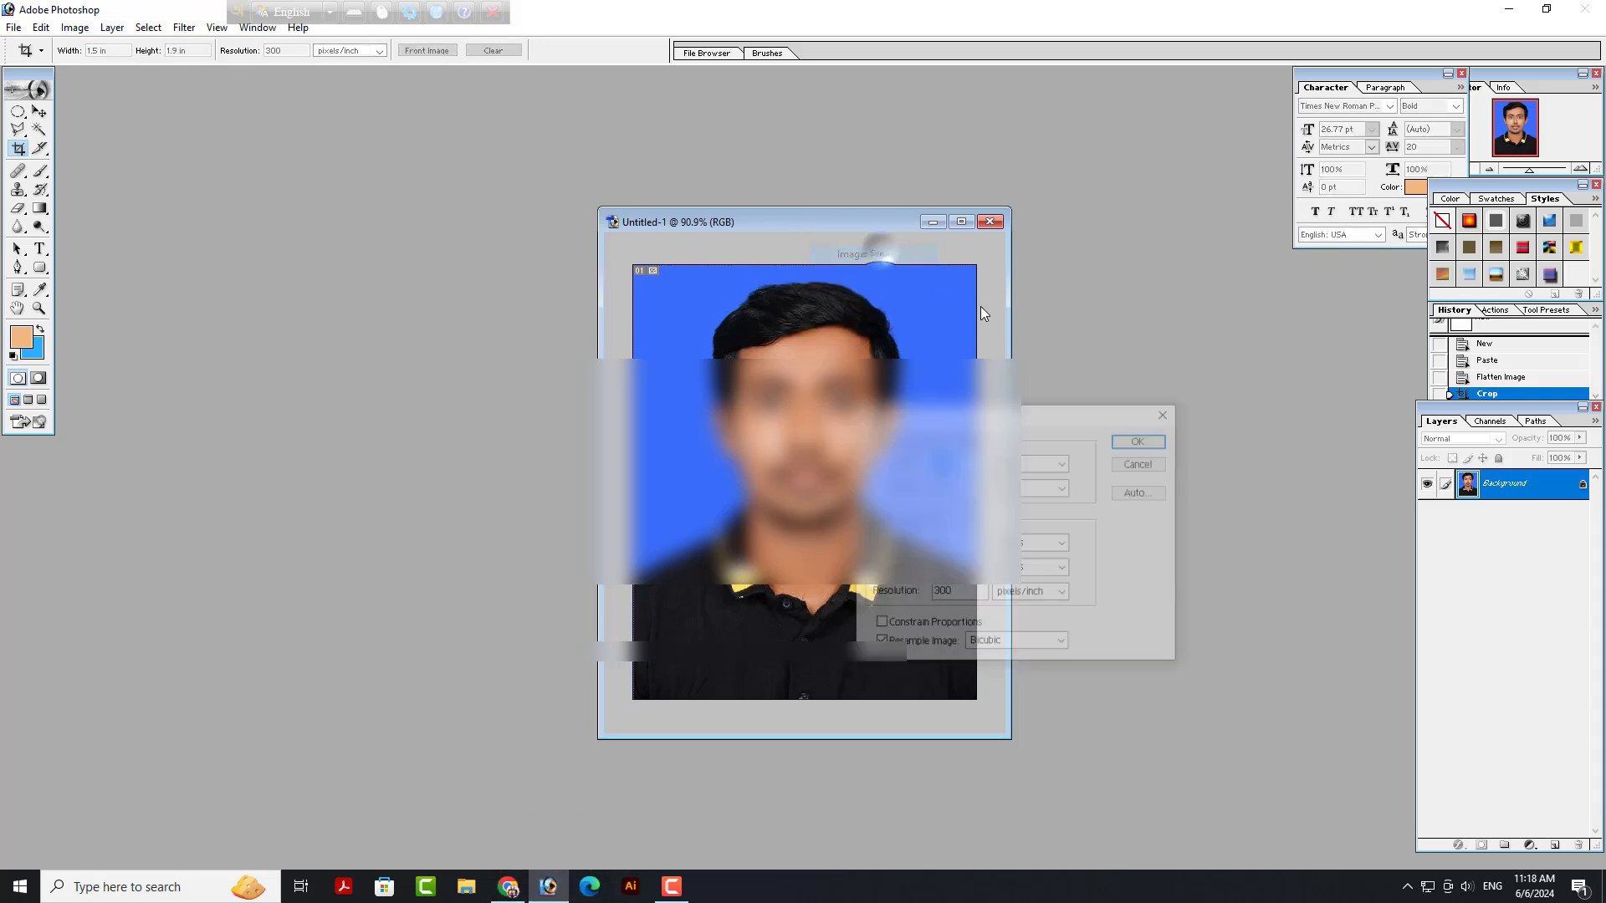
left_click(1142, 462)
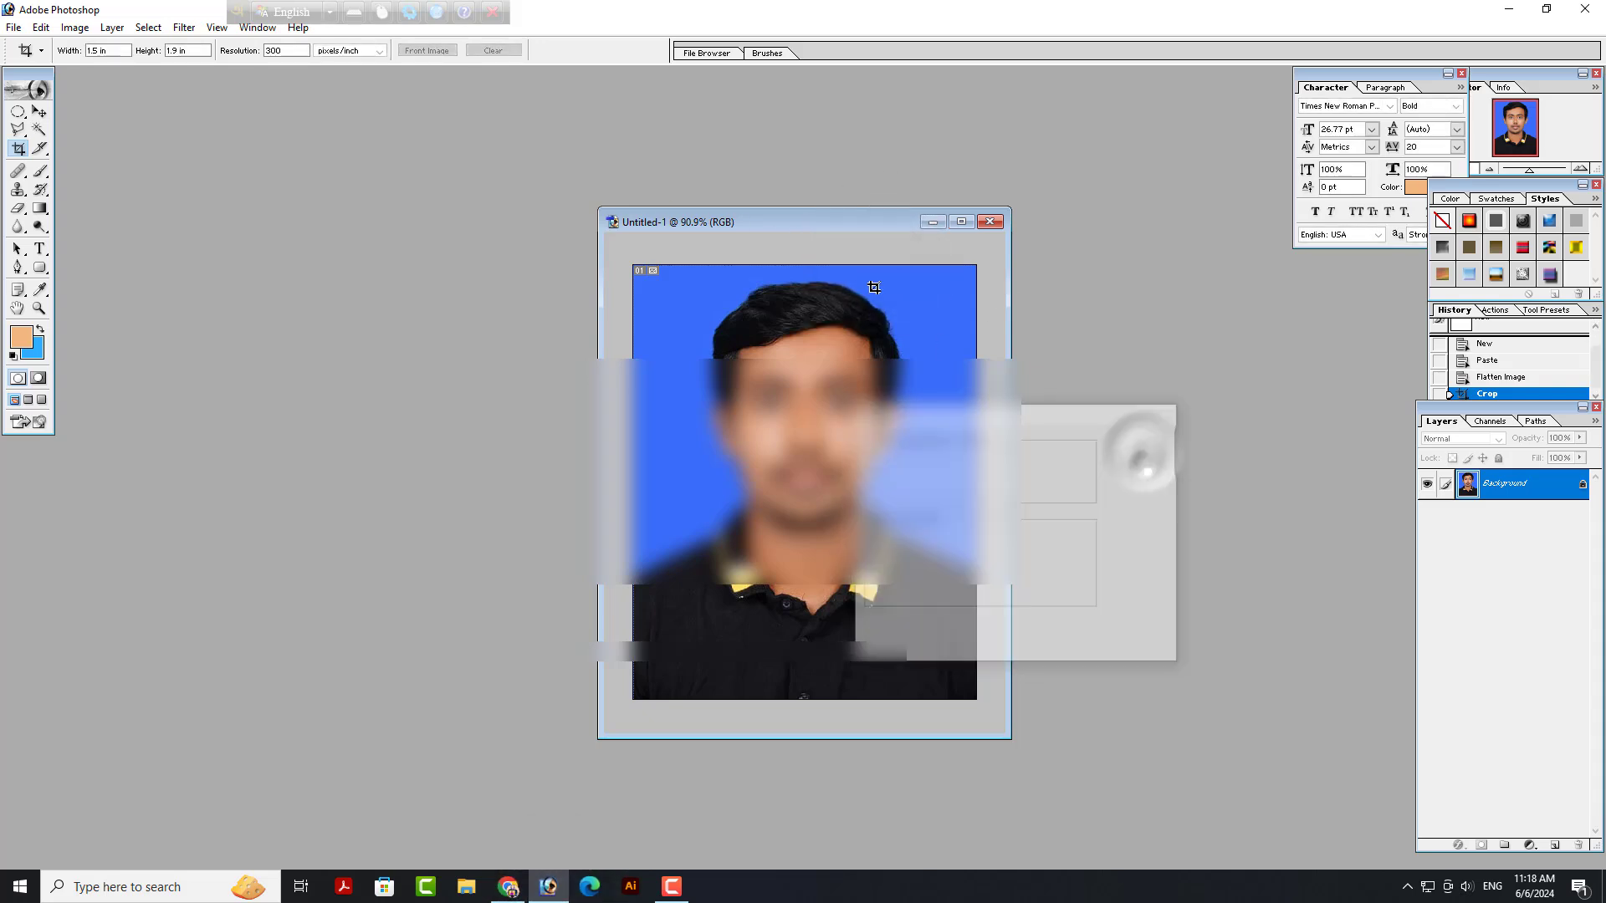
Resize the applicant photo to 120 pixels wide and 150 pixels high with Image Size.
right_click(841, 221)
right_click(836, 209)
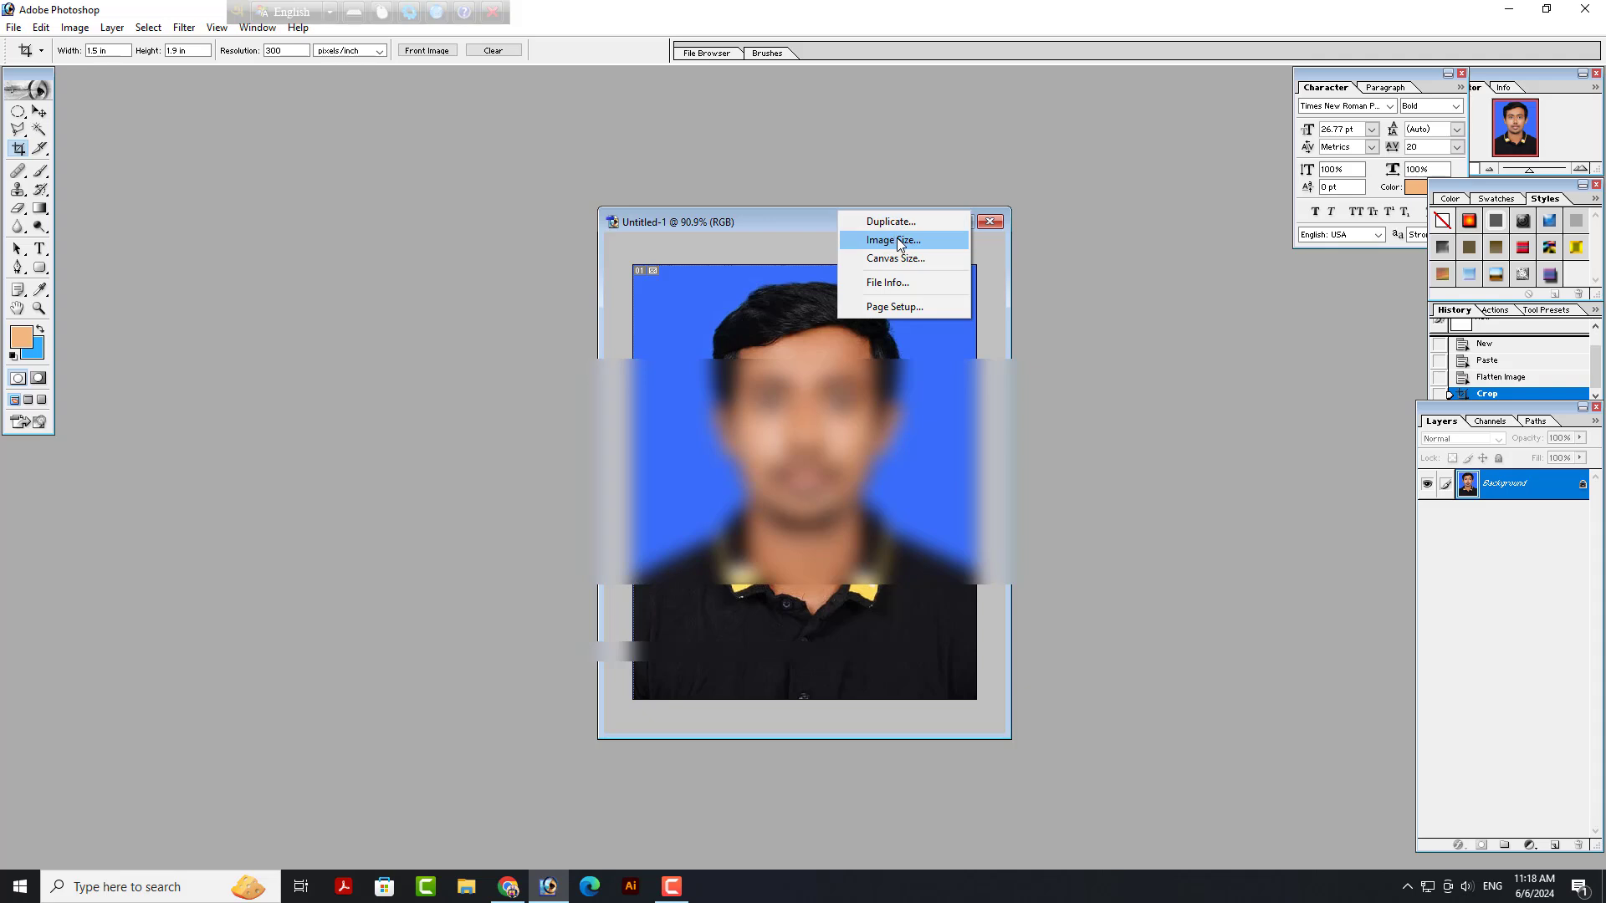
left_click(897, 240)
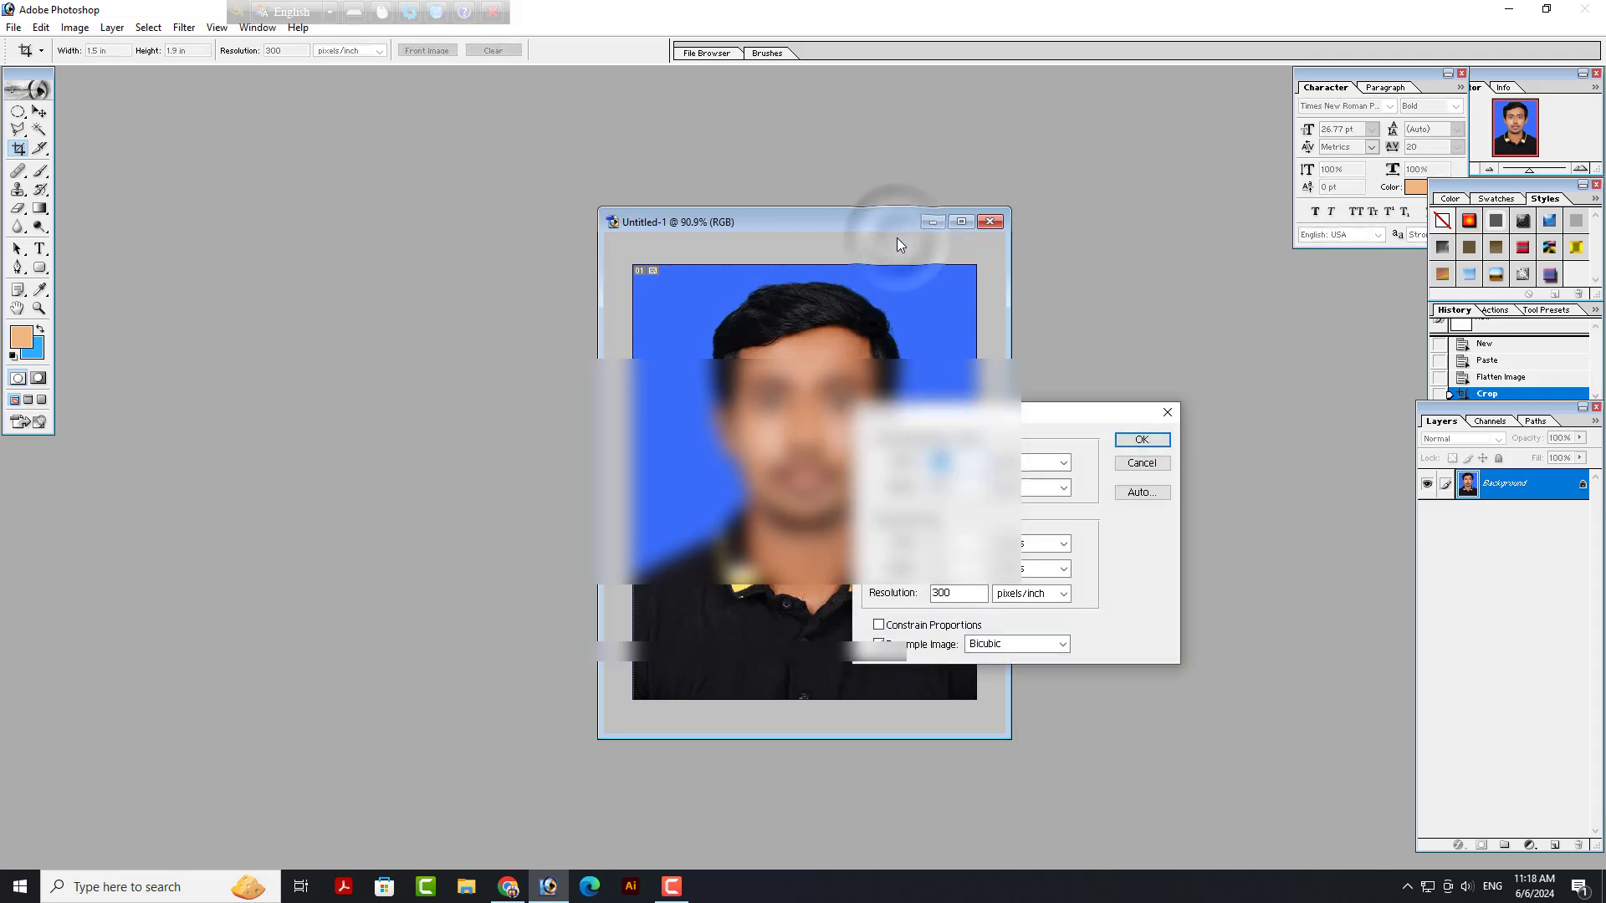
left_click_drag(1040, 422, 1401, 358)
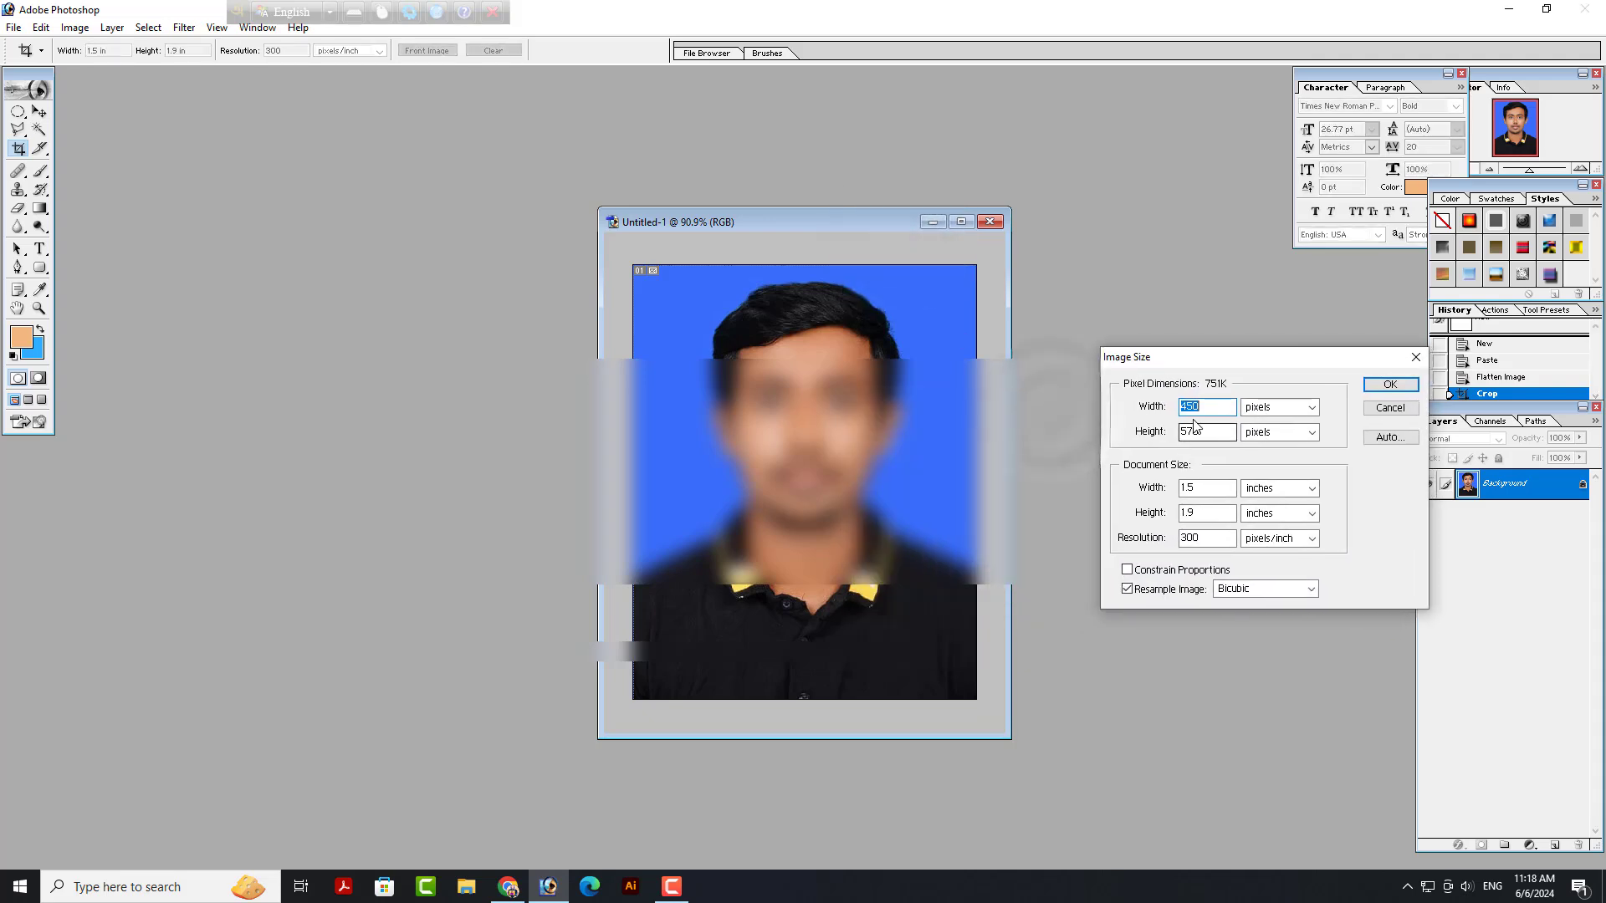
type("120")
key("Tab")
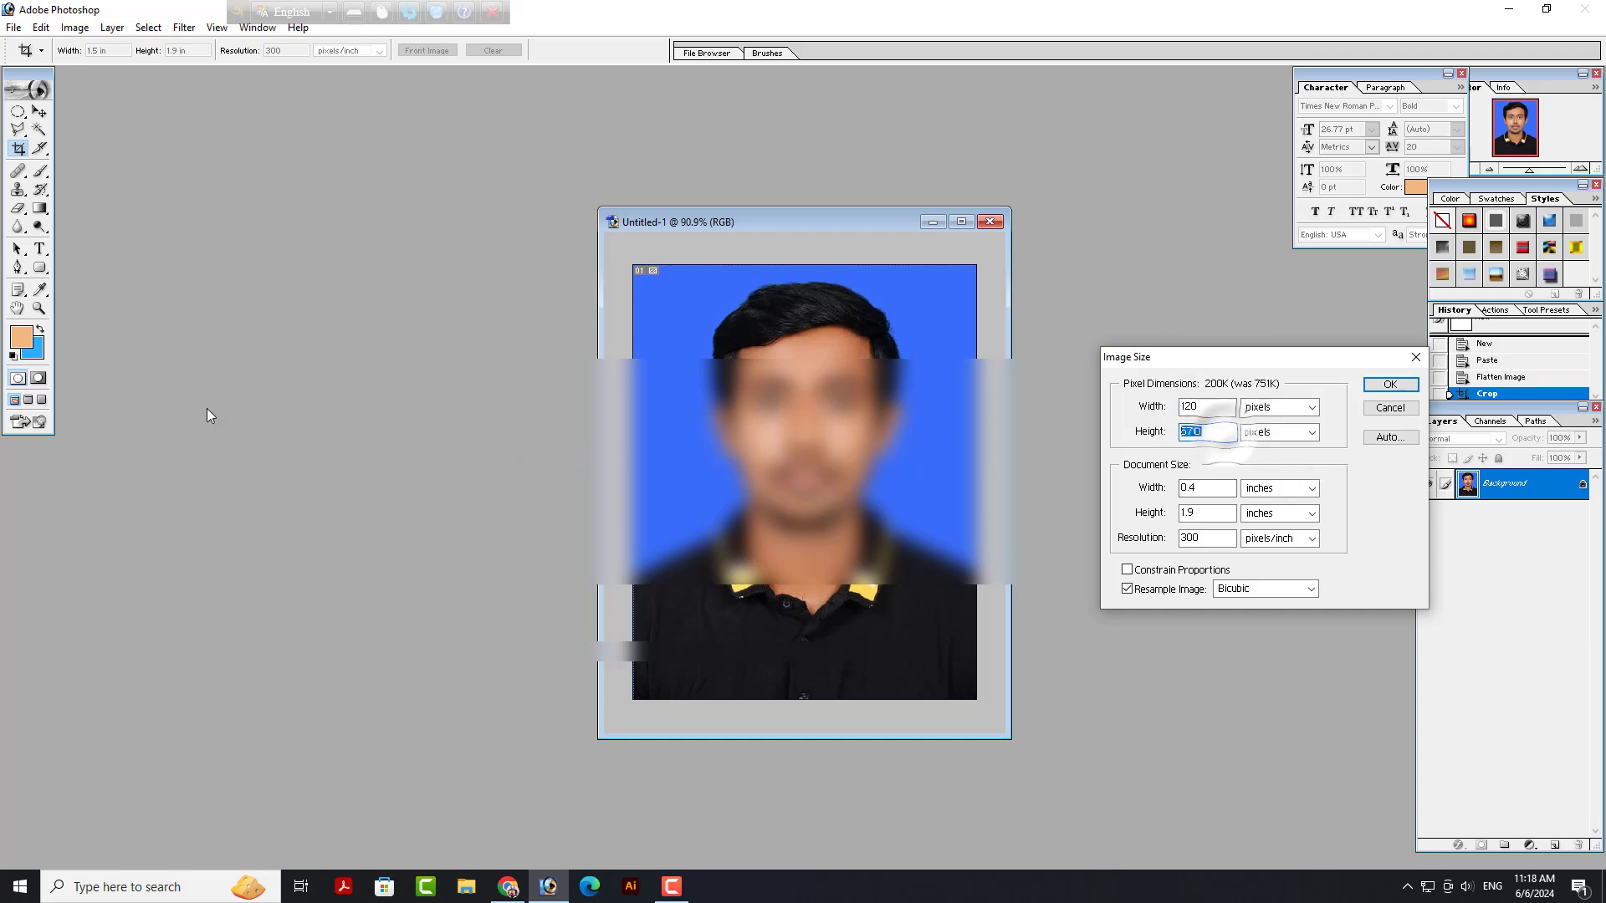
type("150")
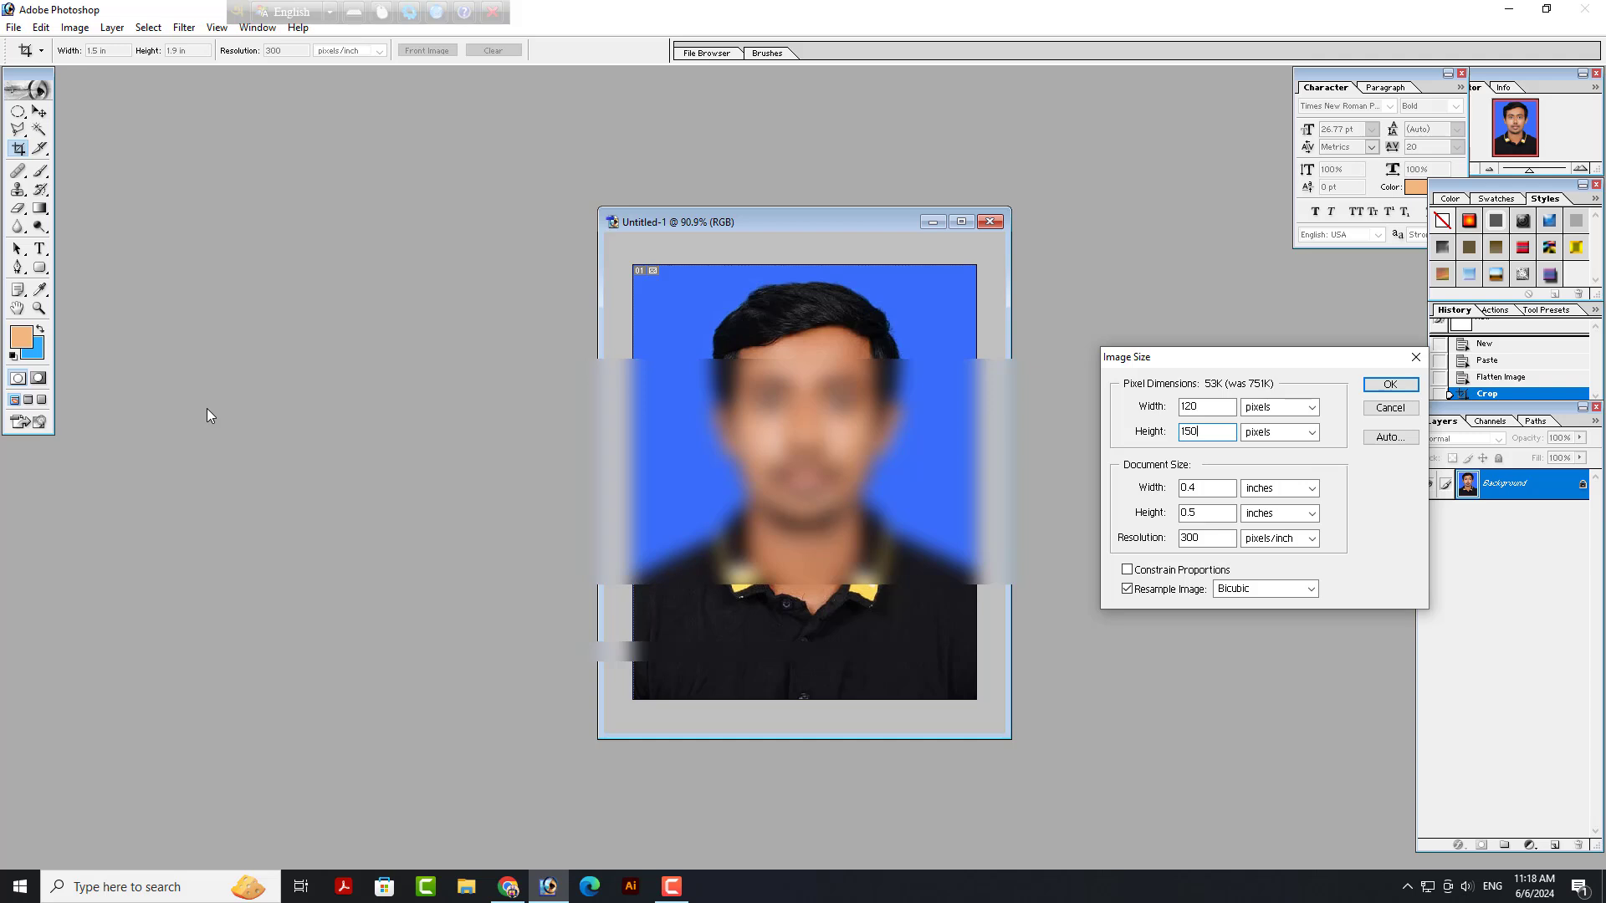
double_click(1198, 406)
left_click(1388, 388)
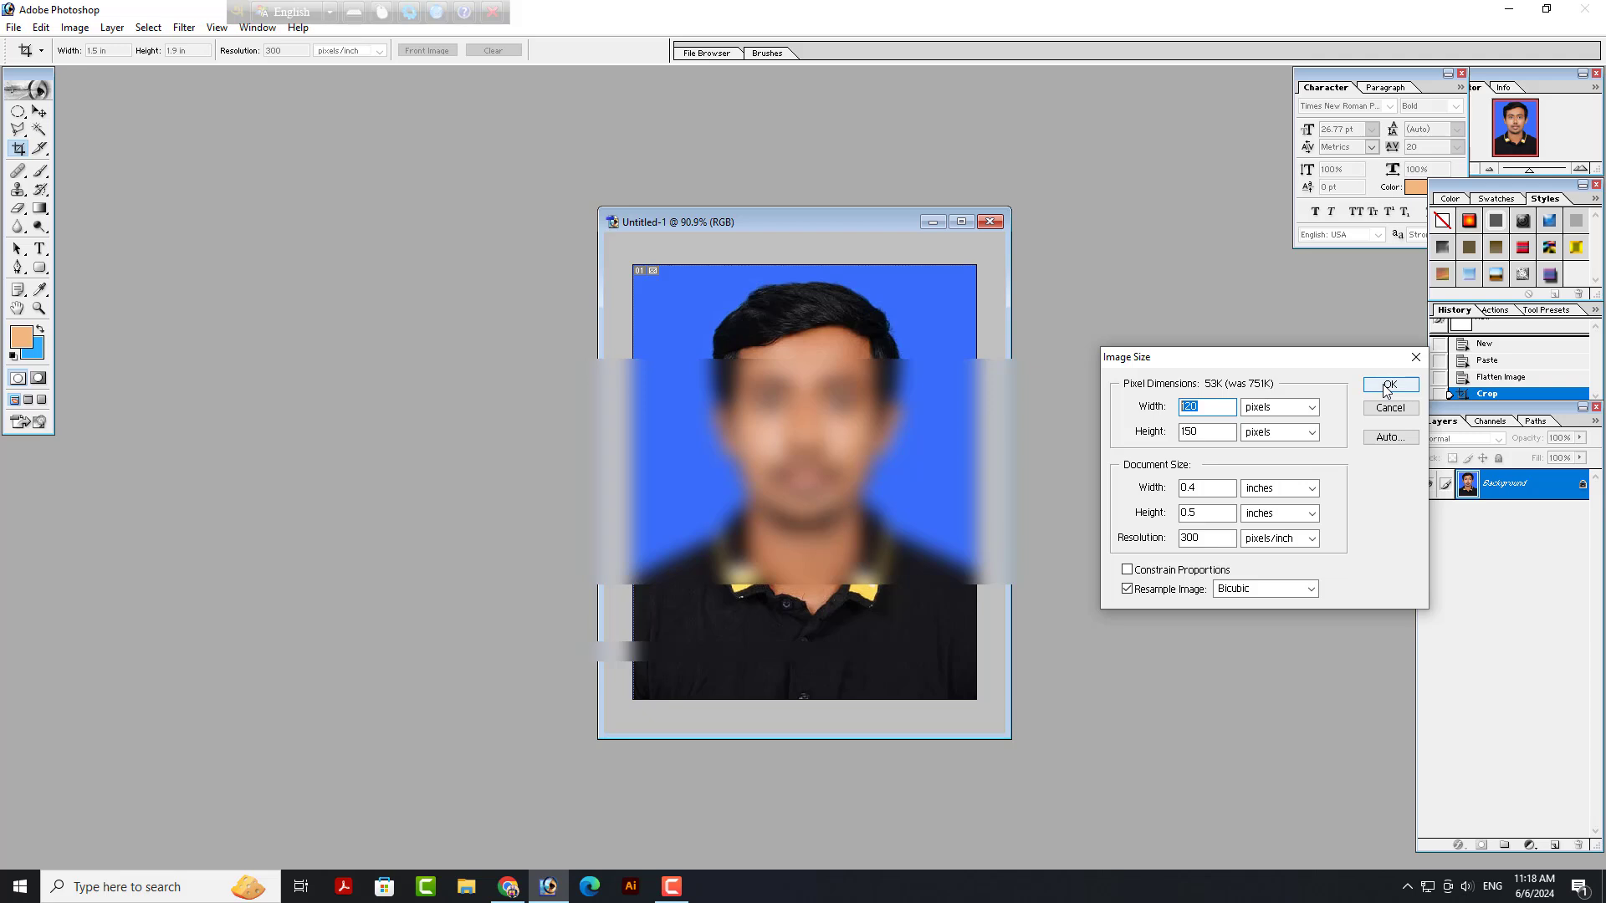
left_click(1387, 387)
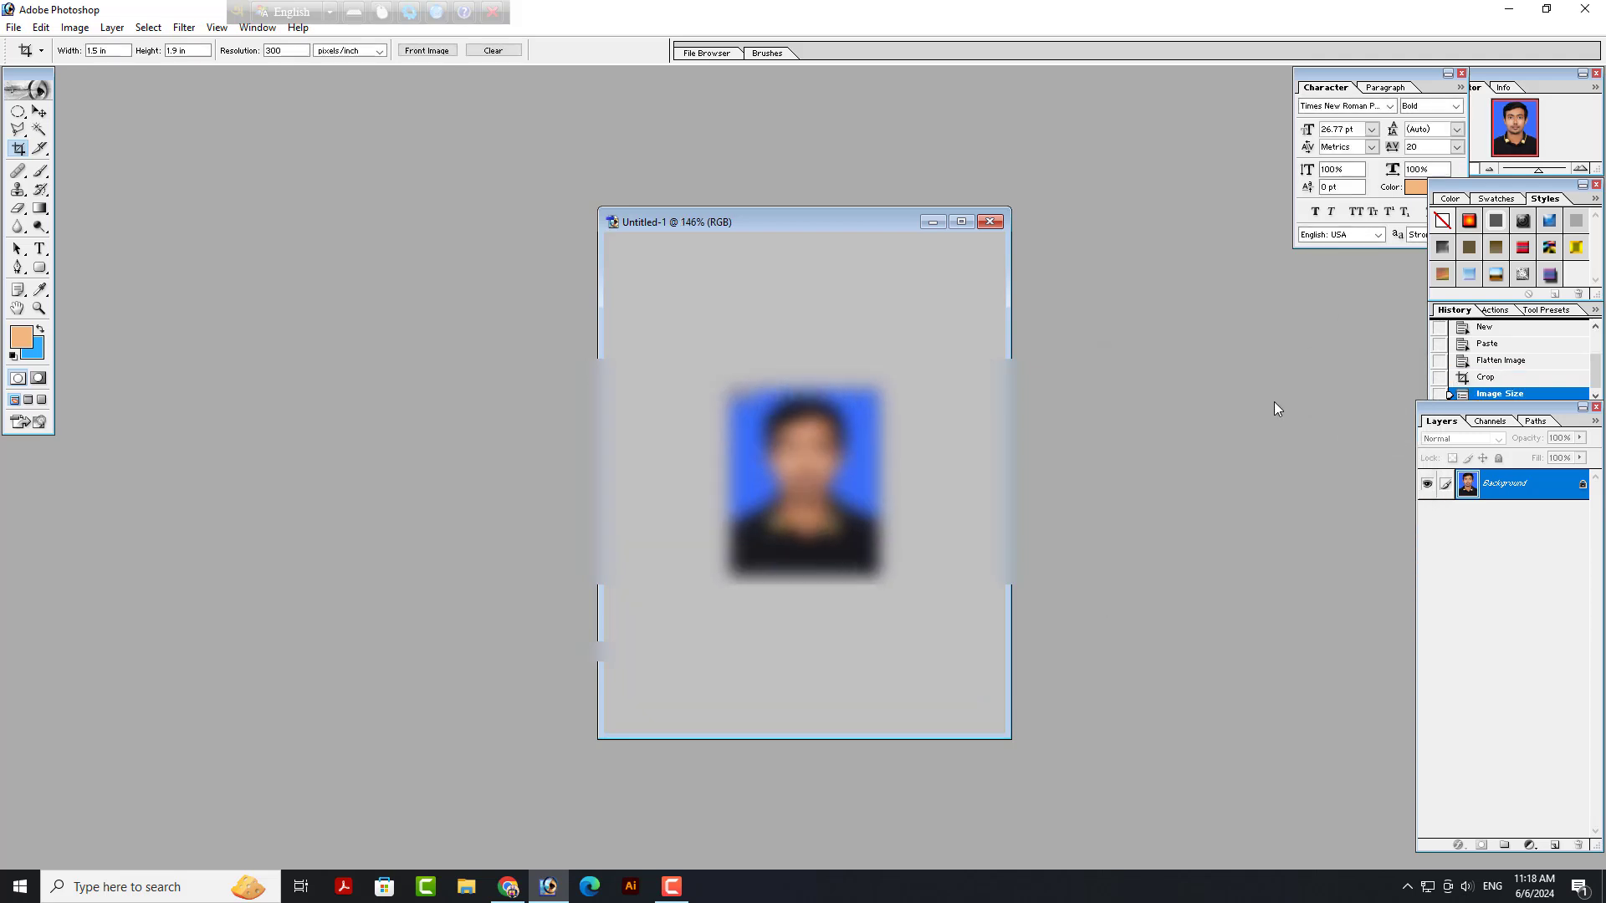
Export the resized photo with Save for Web as a JPEG of High quality.
left_click(13, 27)
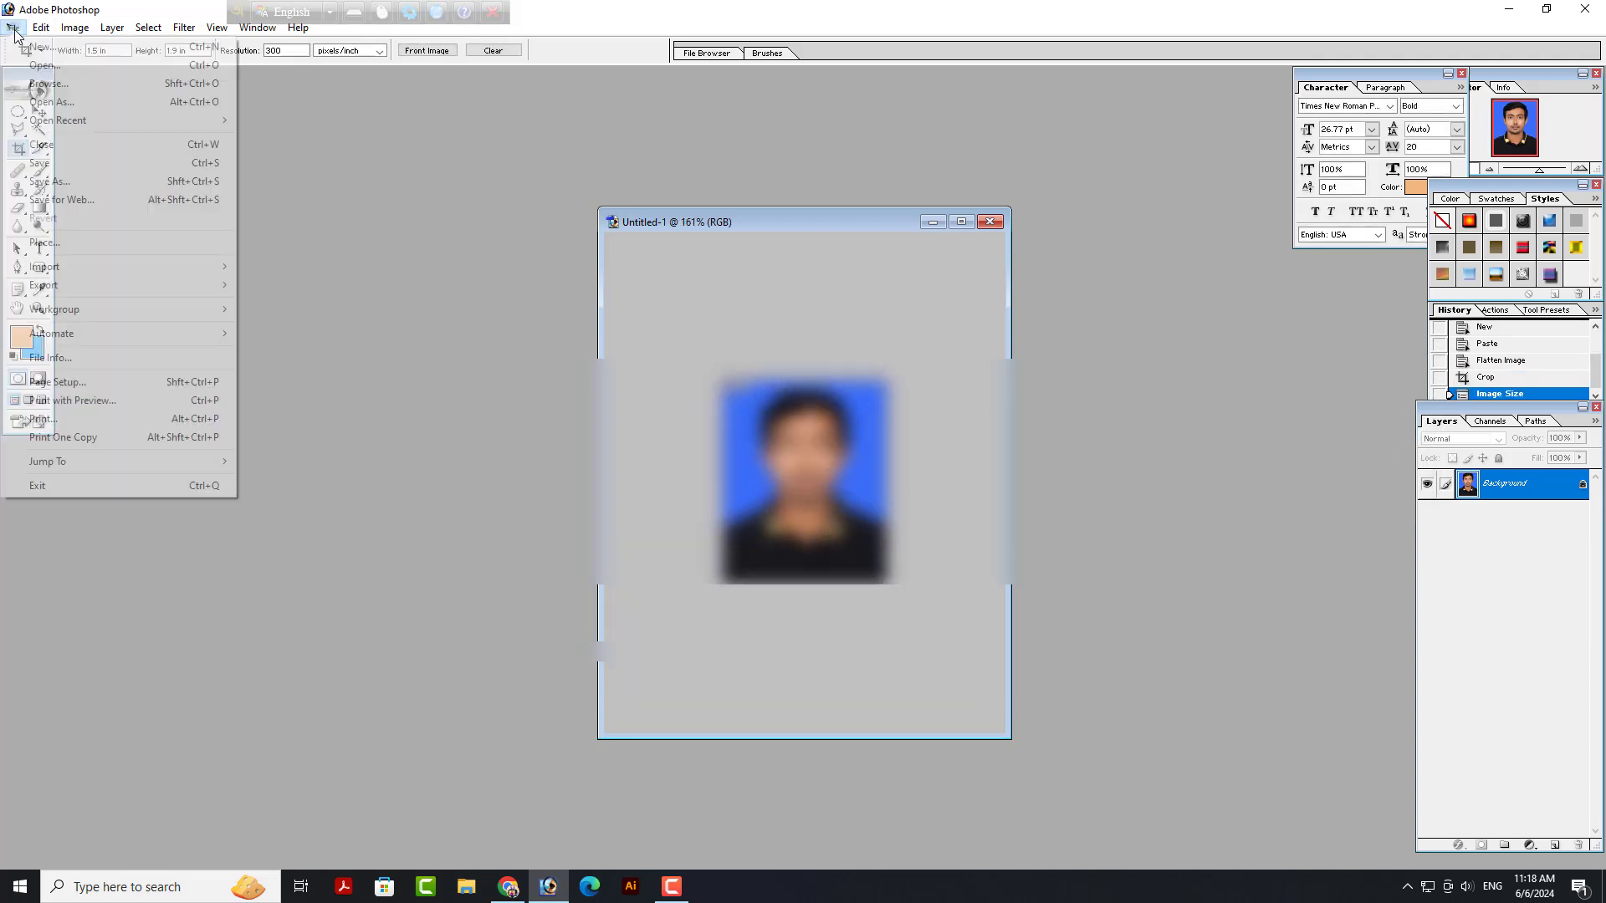
left_click(68, 207)
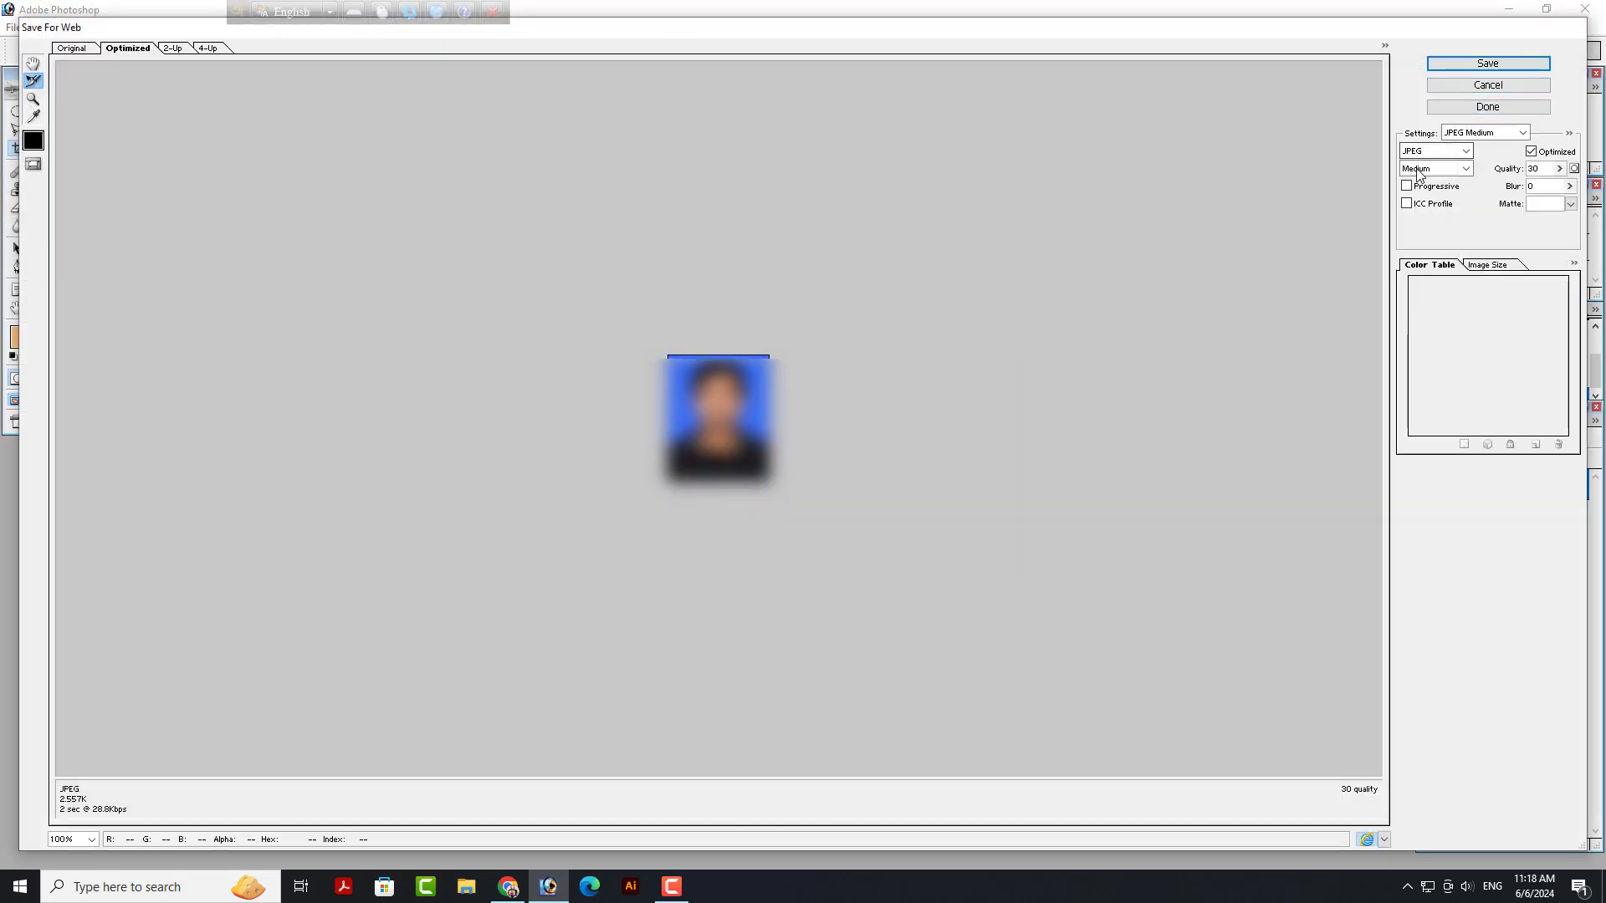
left_click(1419, 174)
left_click(1427, 201)
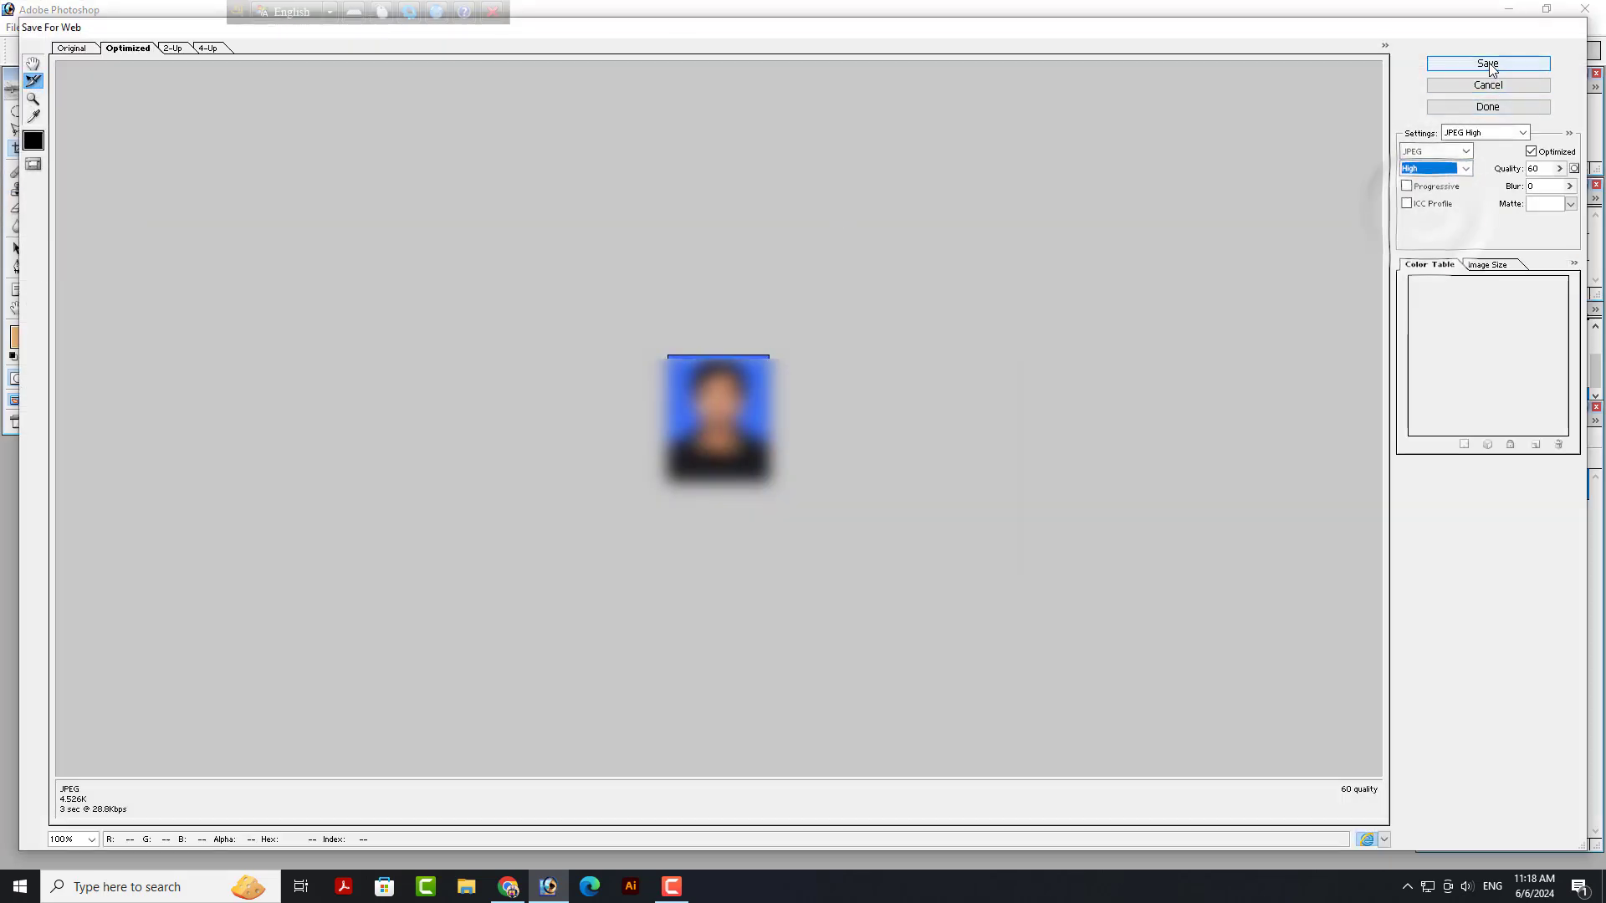
left_click(1487, 65)
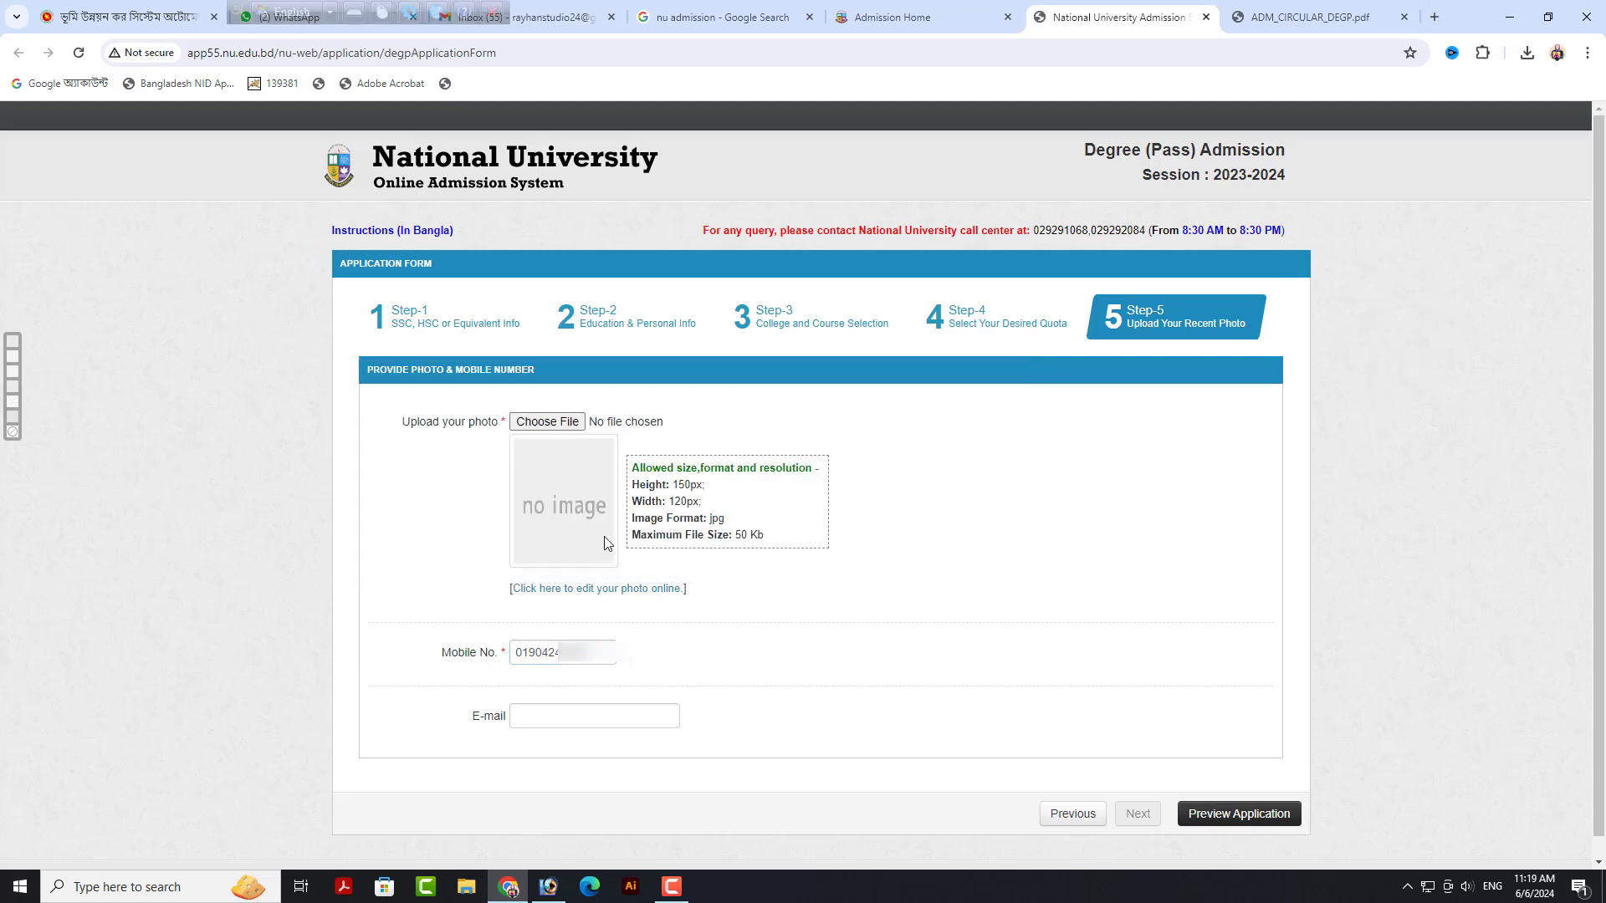
Upload the exported applicant photo from the Desktop folder to the browser's application form.
left_click(548, 421)
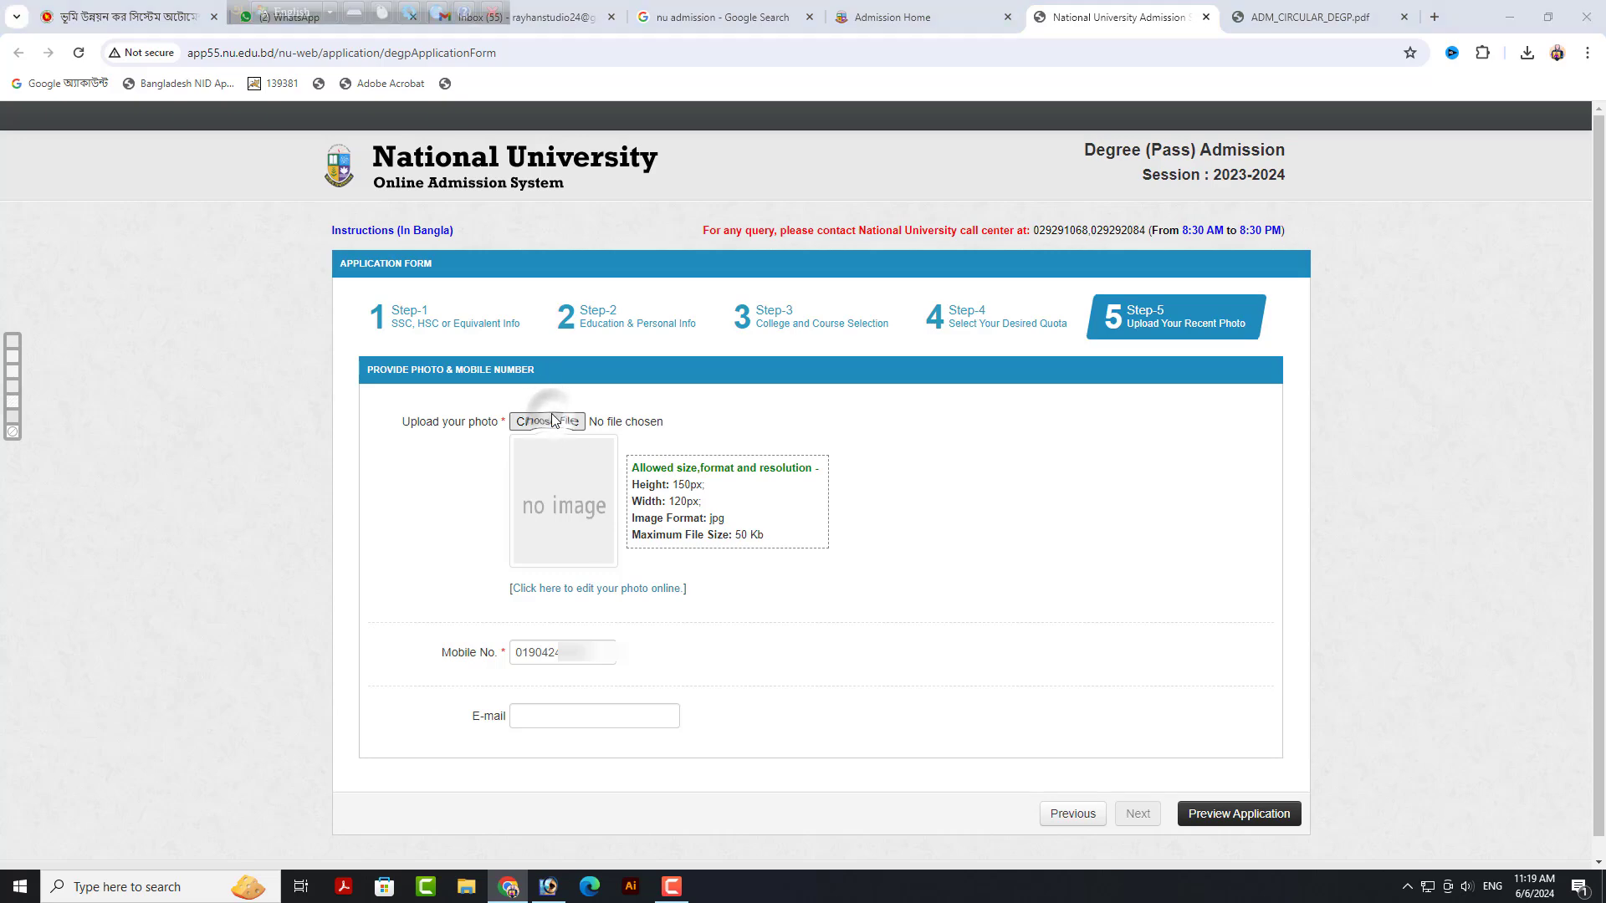
left_click(819, 475)
scroll(821, 476, "down", 5)
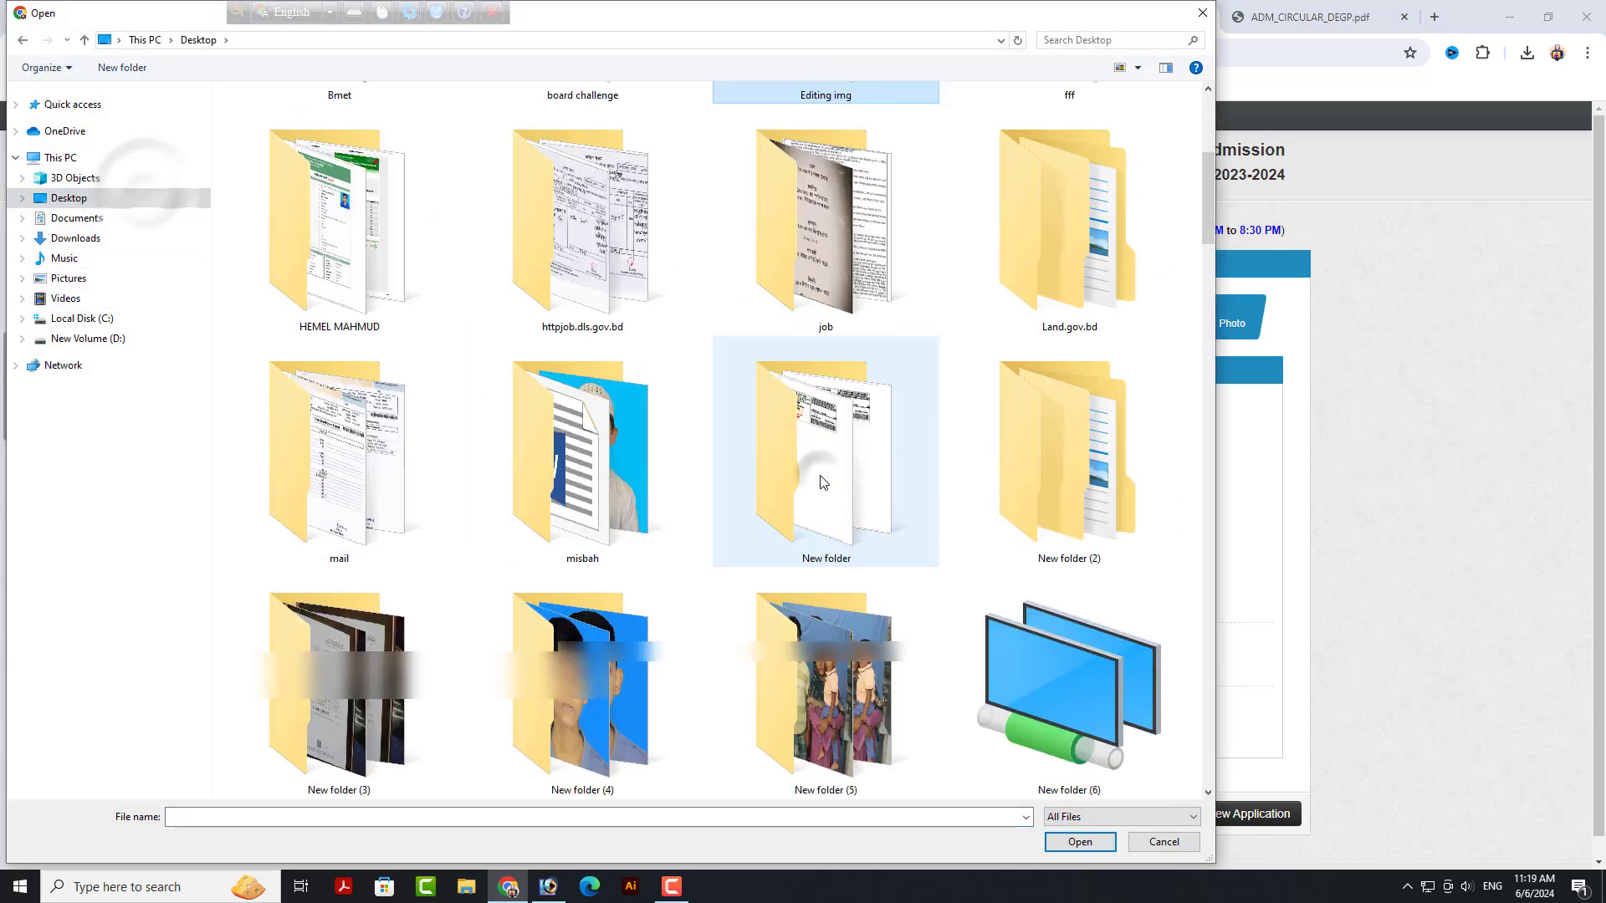
scroll(823, 482, "down", 15)
left_click(582, 251)
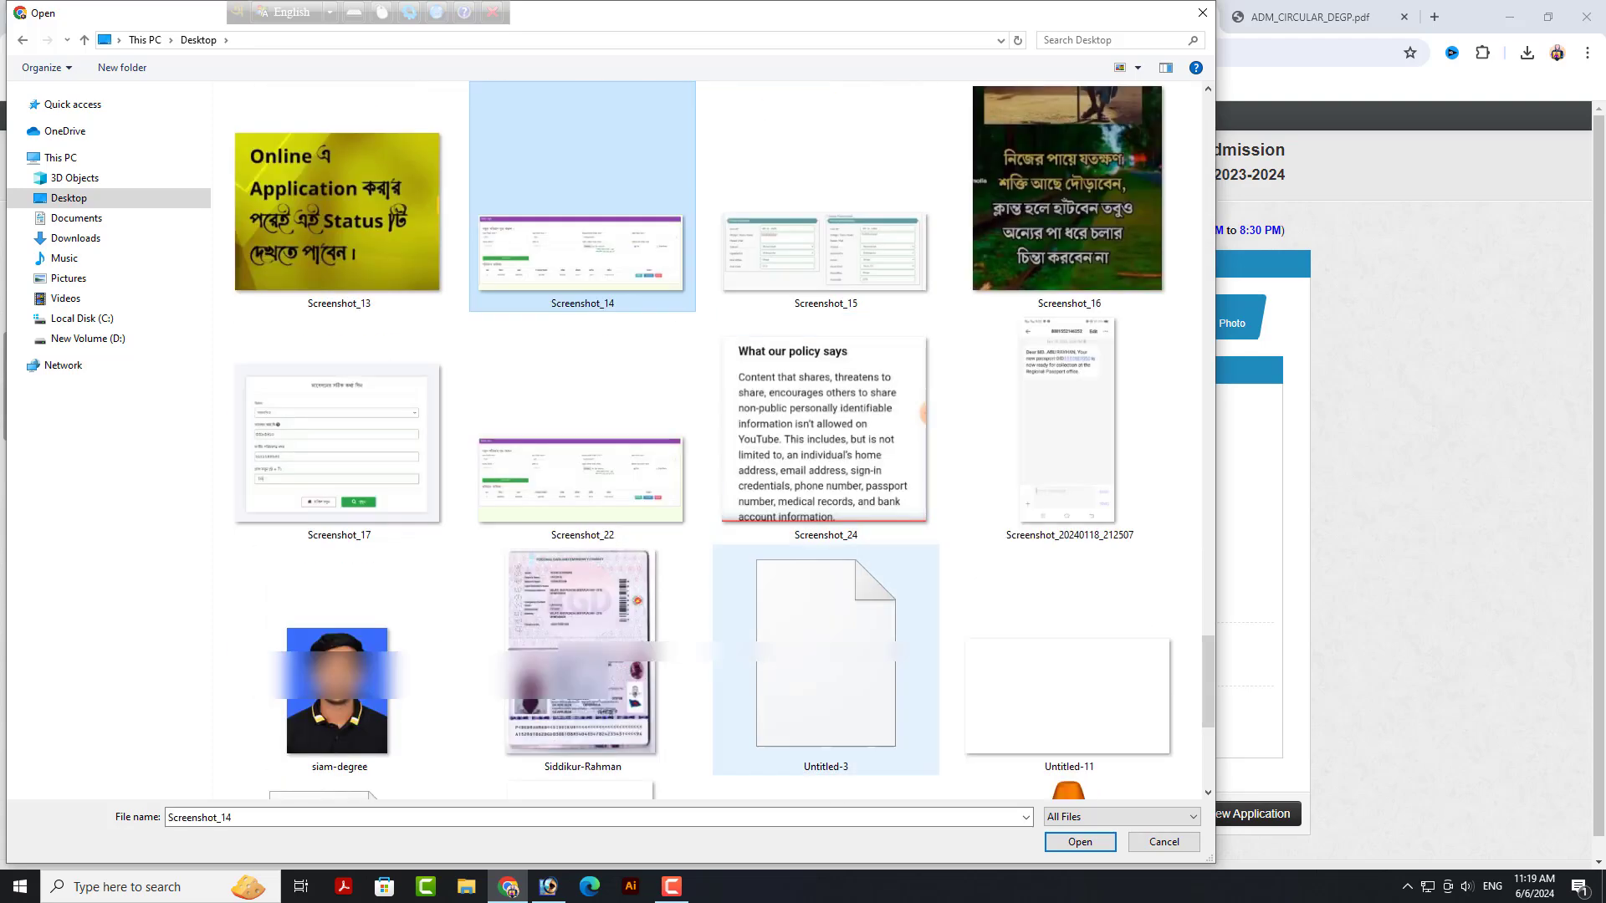
left_click(339, 712)
double_click(339, 712)
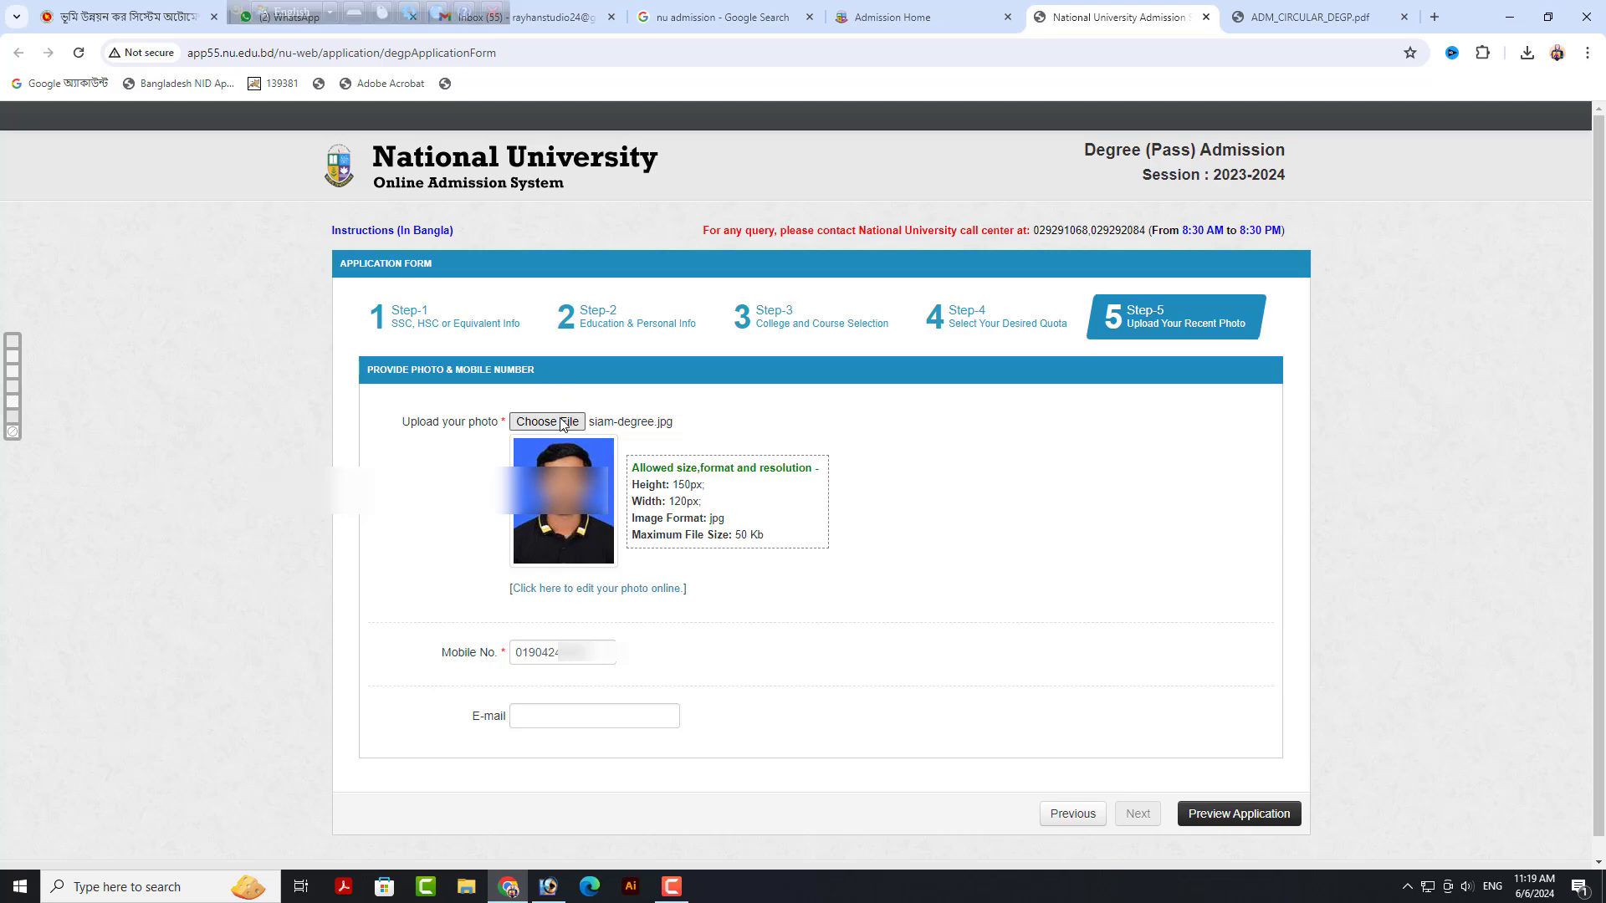
Preview the completed application, check its details through to the notes, and submit it.
left_click(1237, 824)
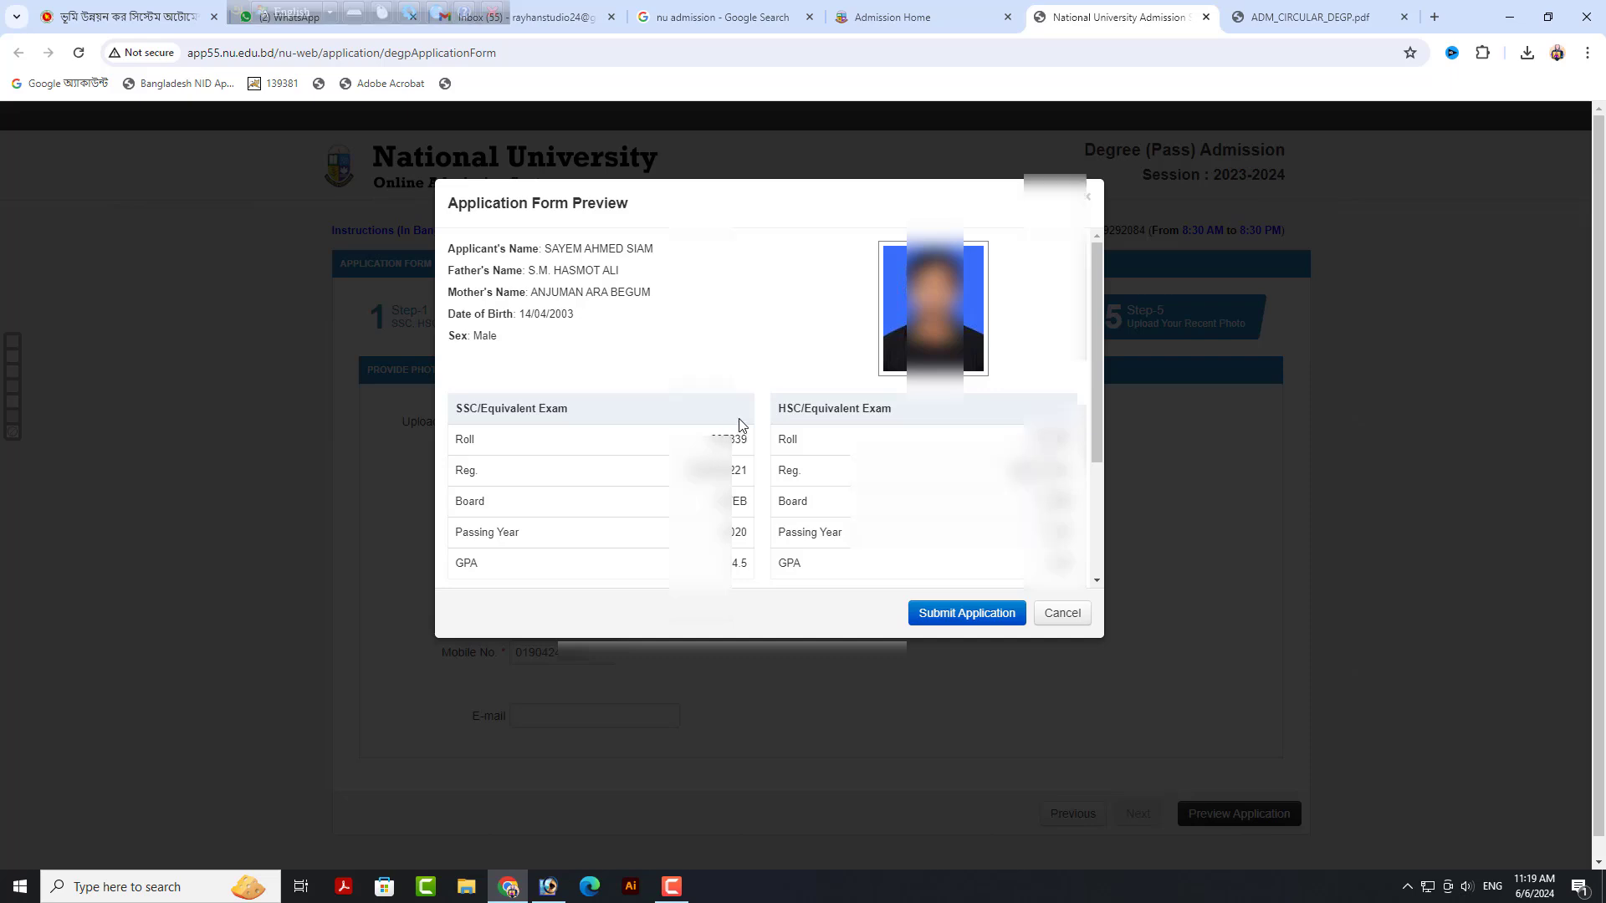
scroll(739, 424, "down", 2)
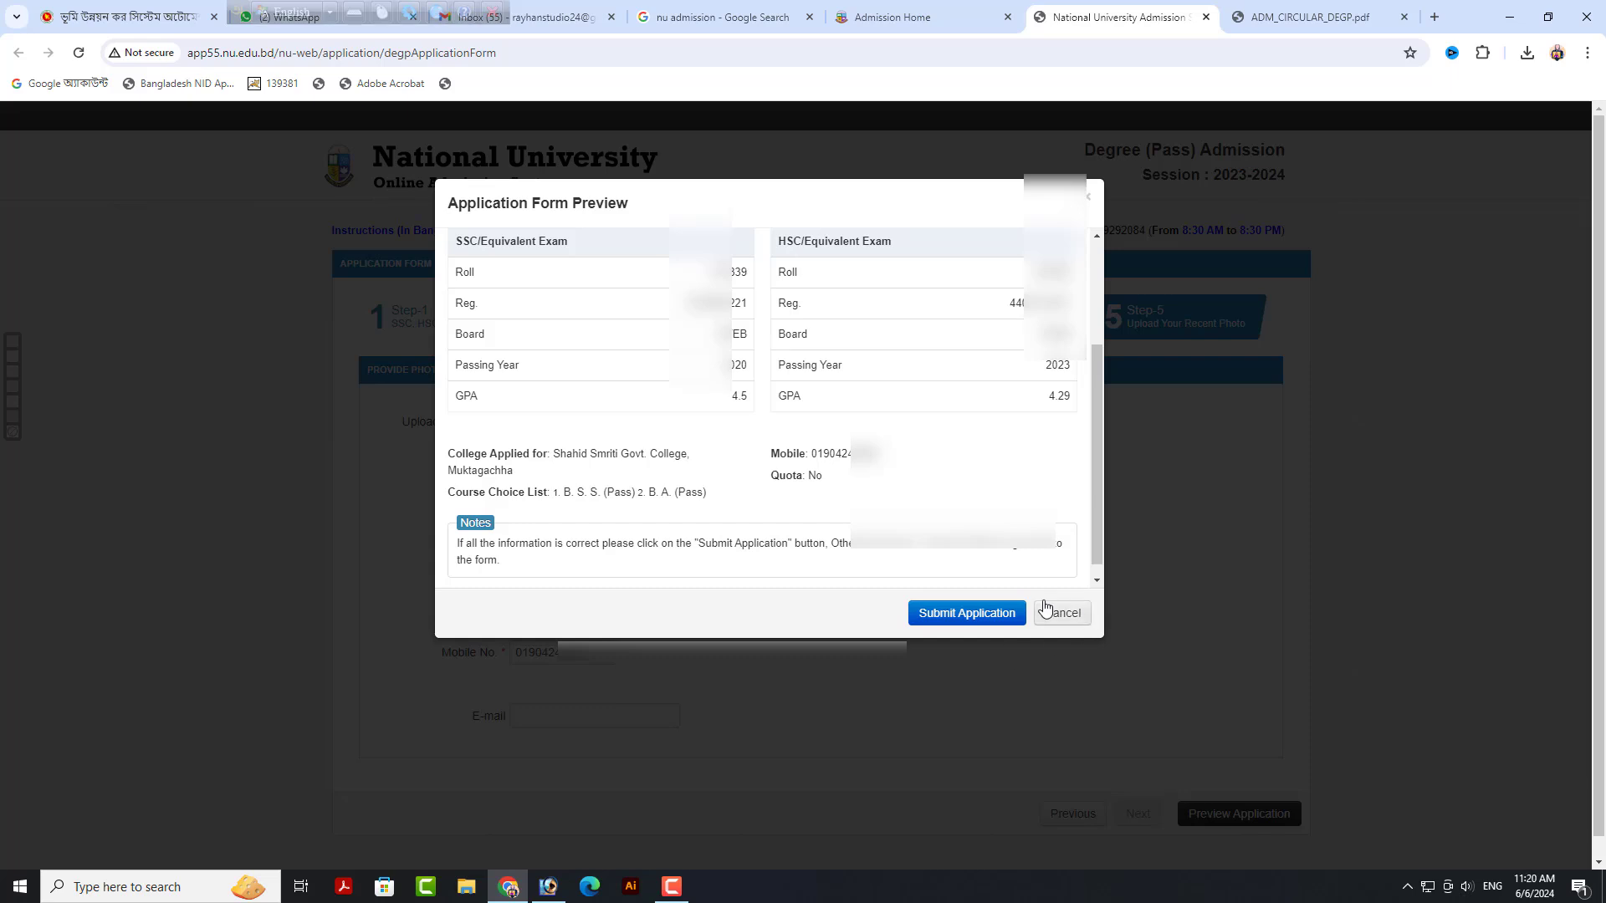
left_click(963, 615)
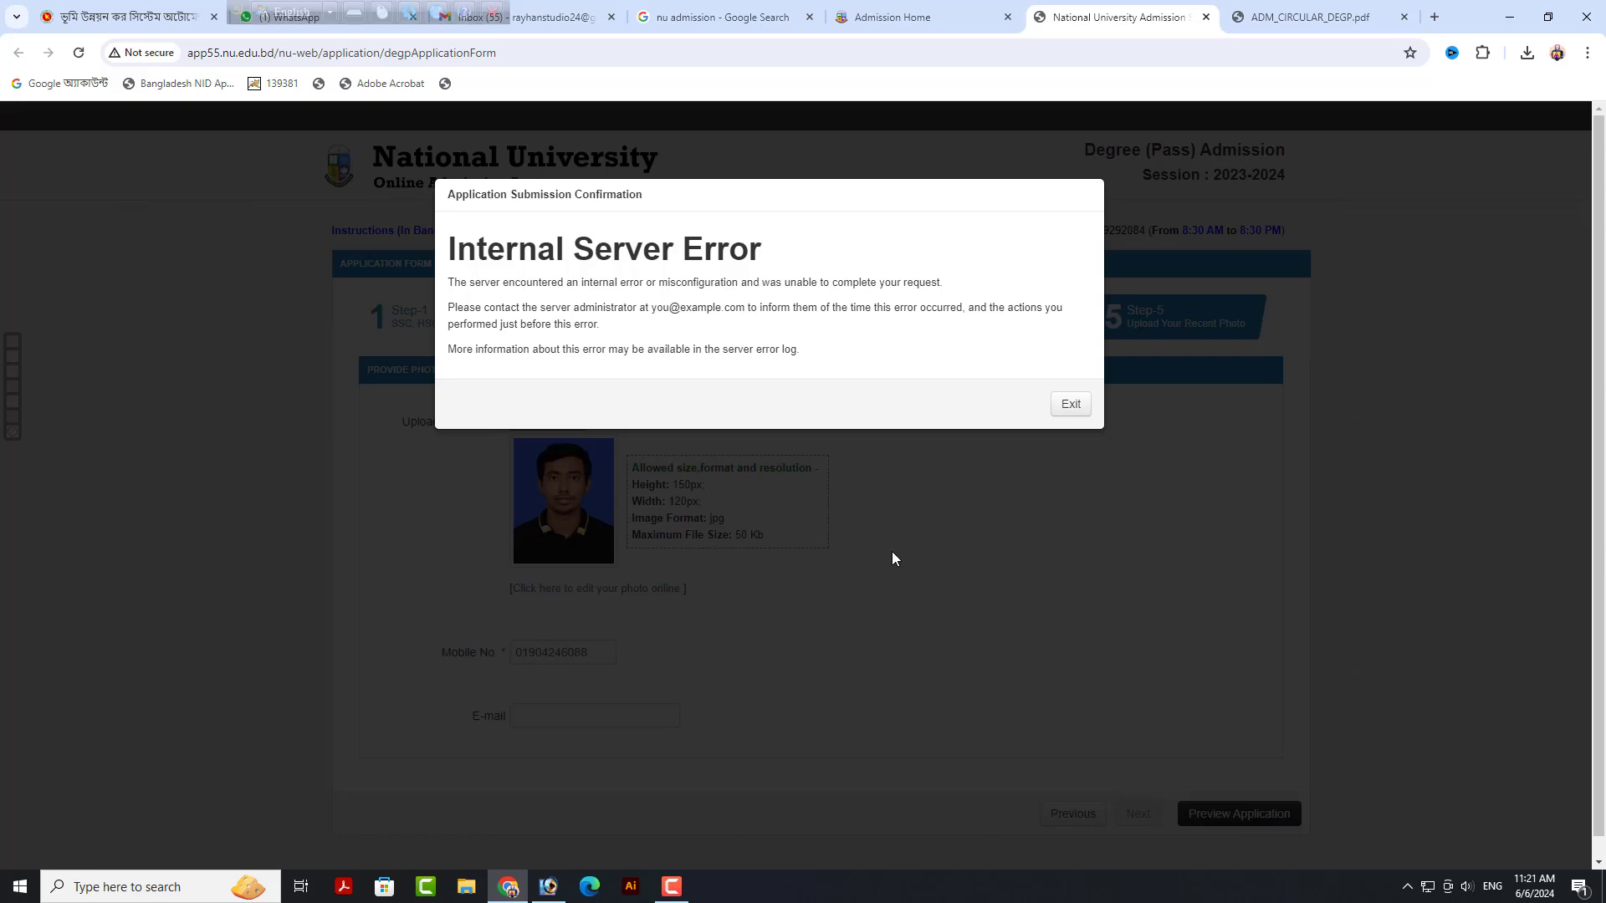
Dismiss the submission confirmation dialog and try to preview the application again.
left_click(1077, 410)
left_click(1237, 812)
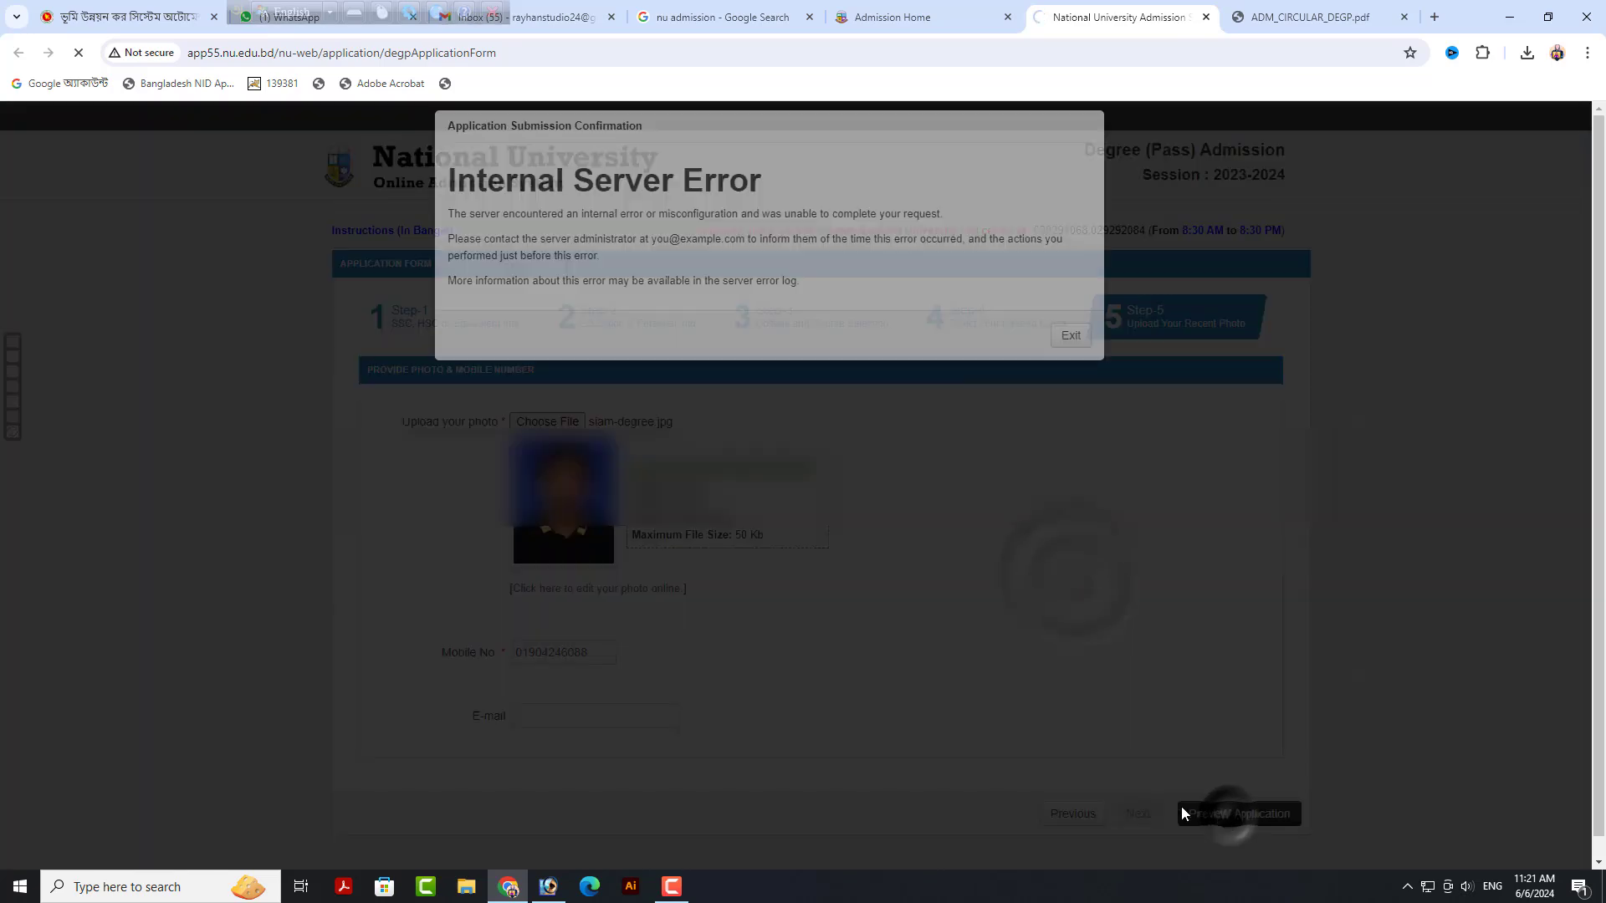
left_click(1077, 412)
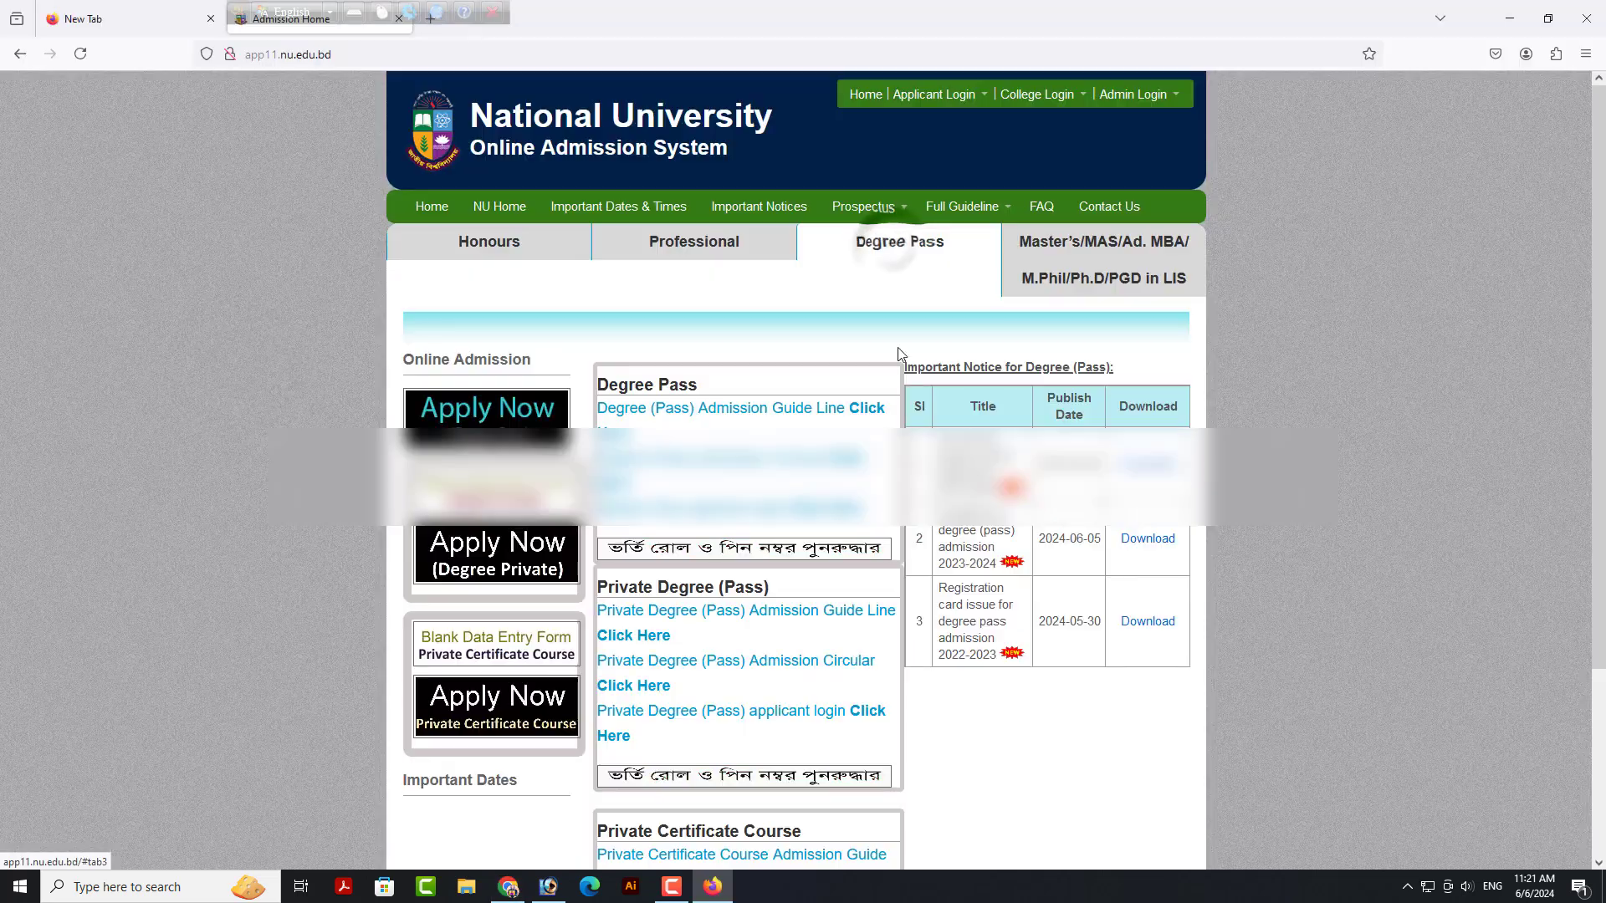
Open the Degree Pass application form and enter the SSC roll, registration number, board BTEB and passing year 2020.
left_click(545, 411)
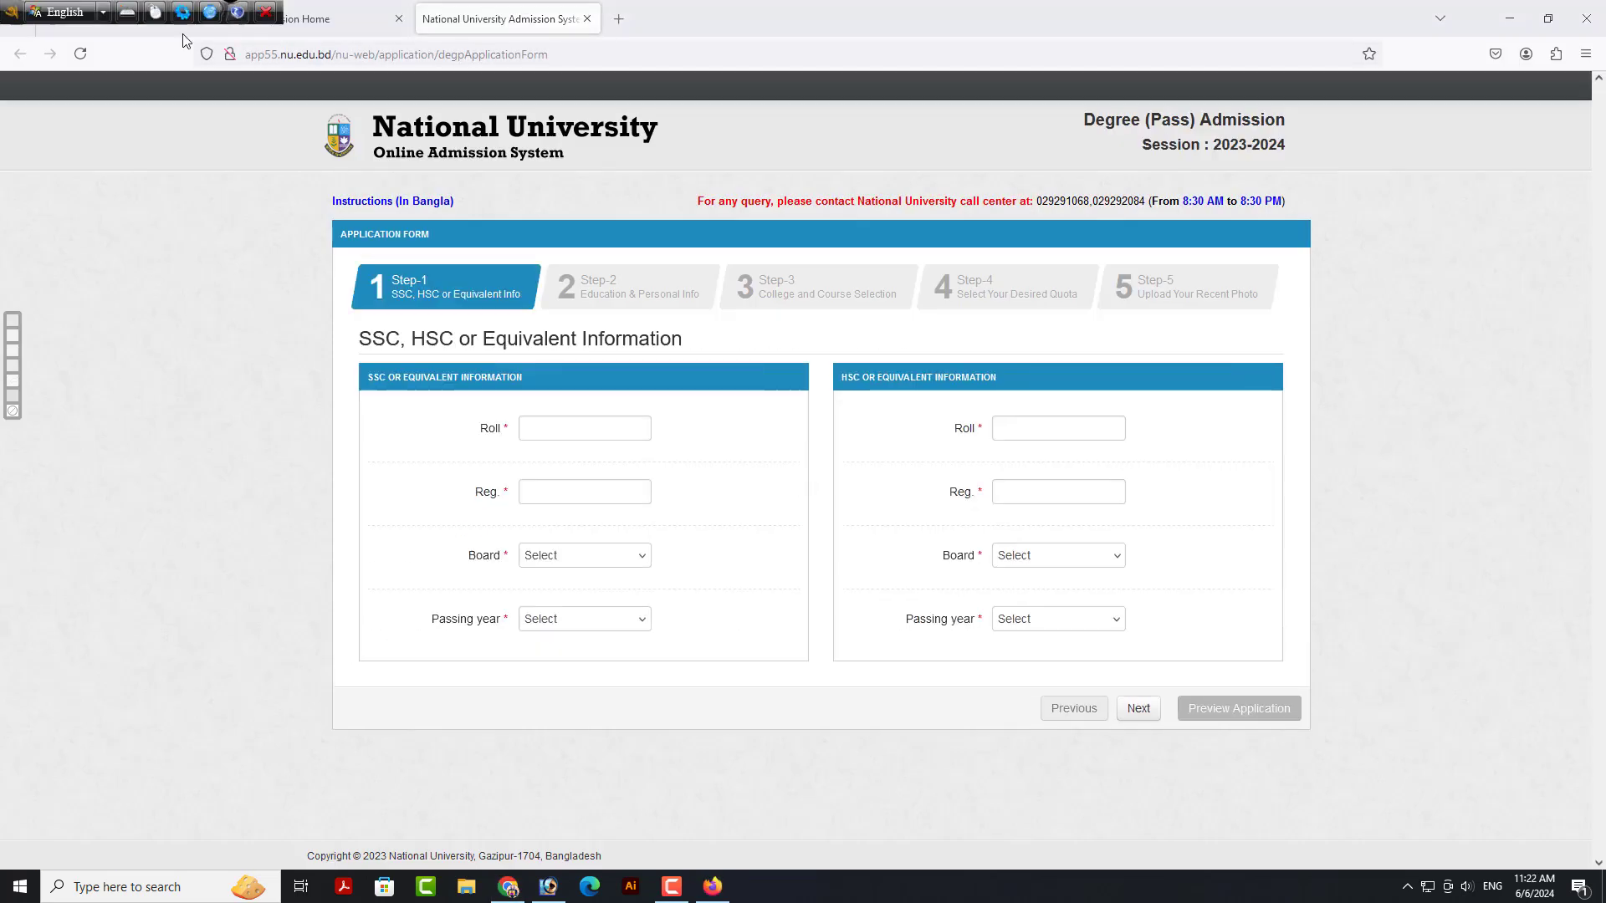
left_click(595, 428)
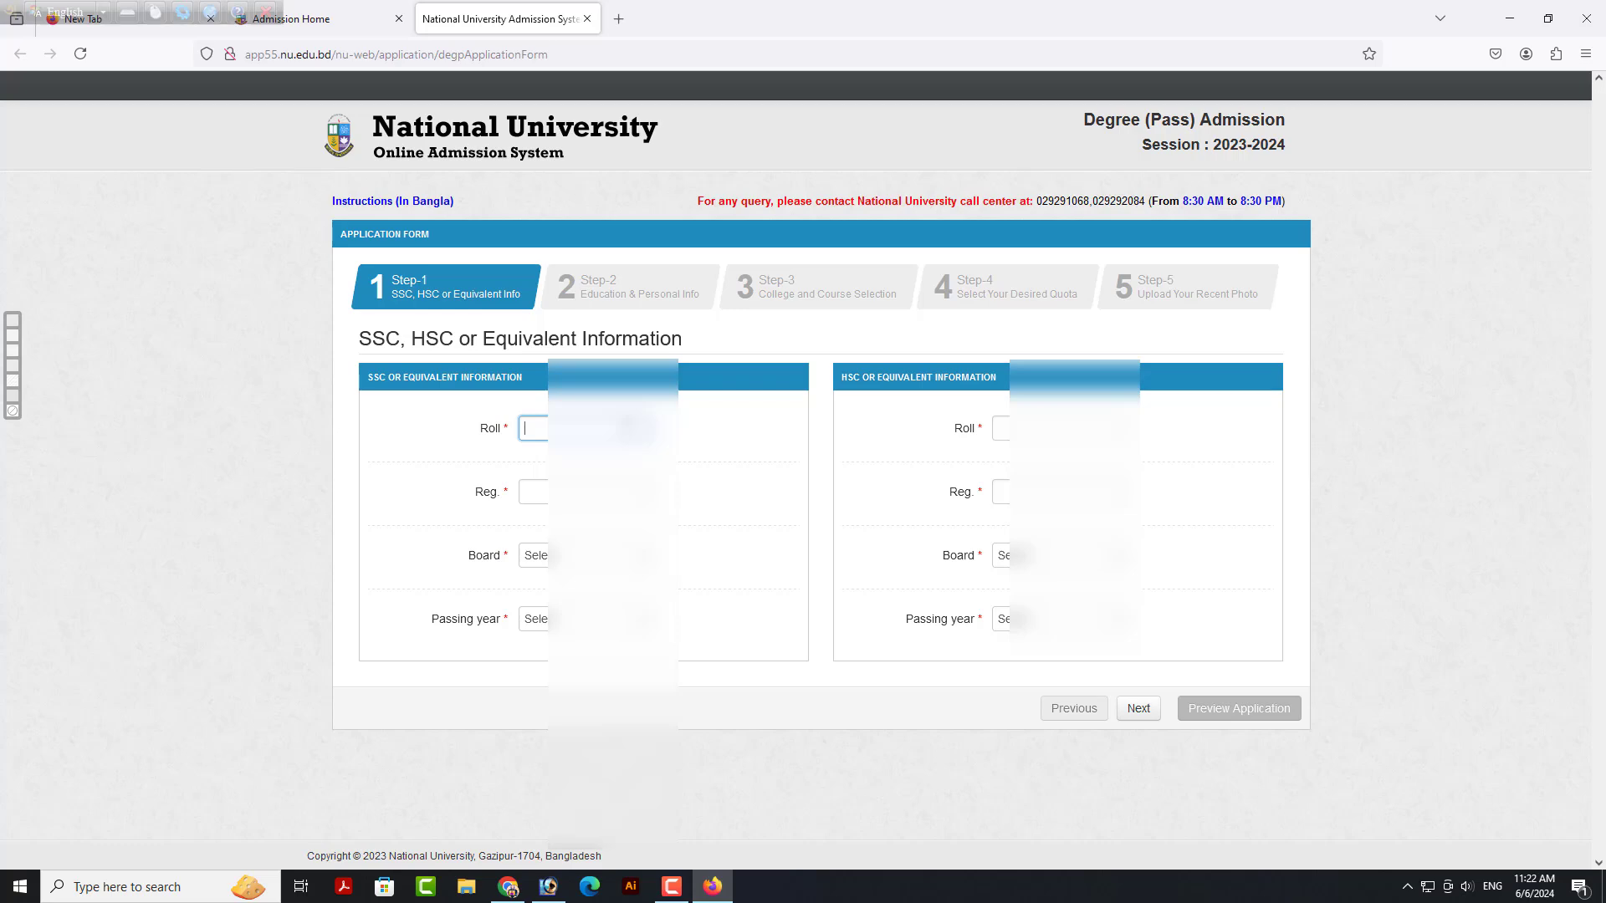
type("3373")
left_click(604, 490)
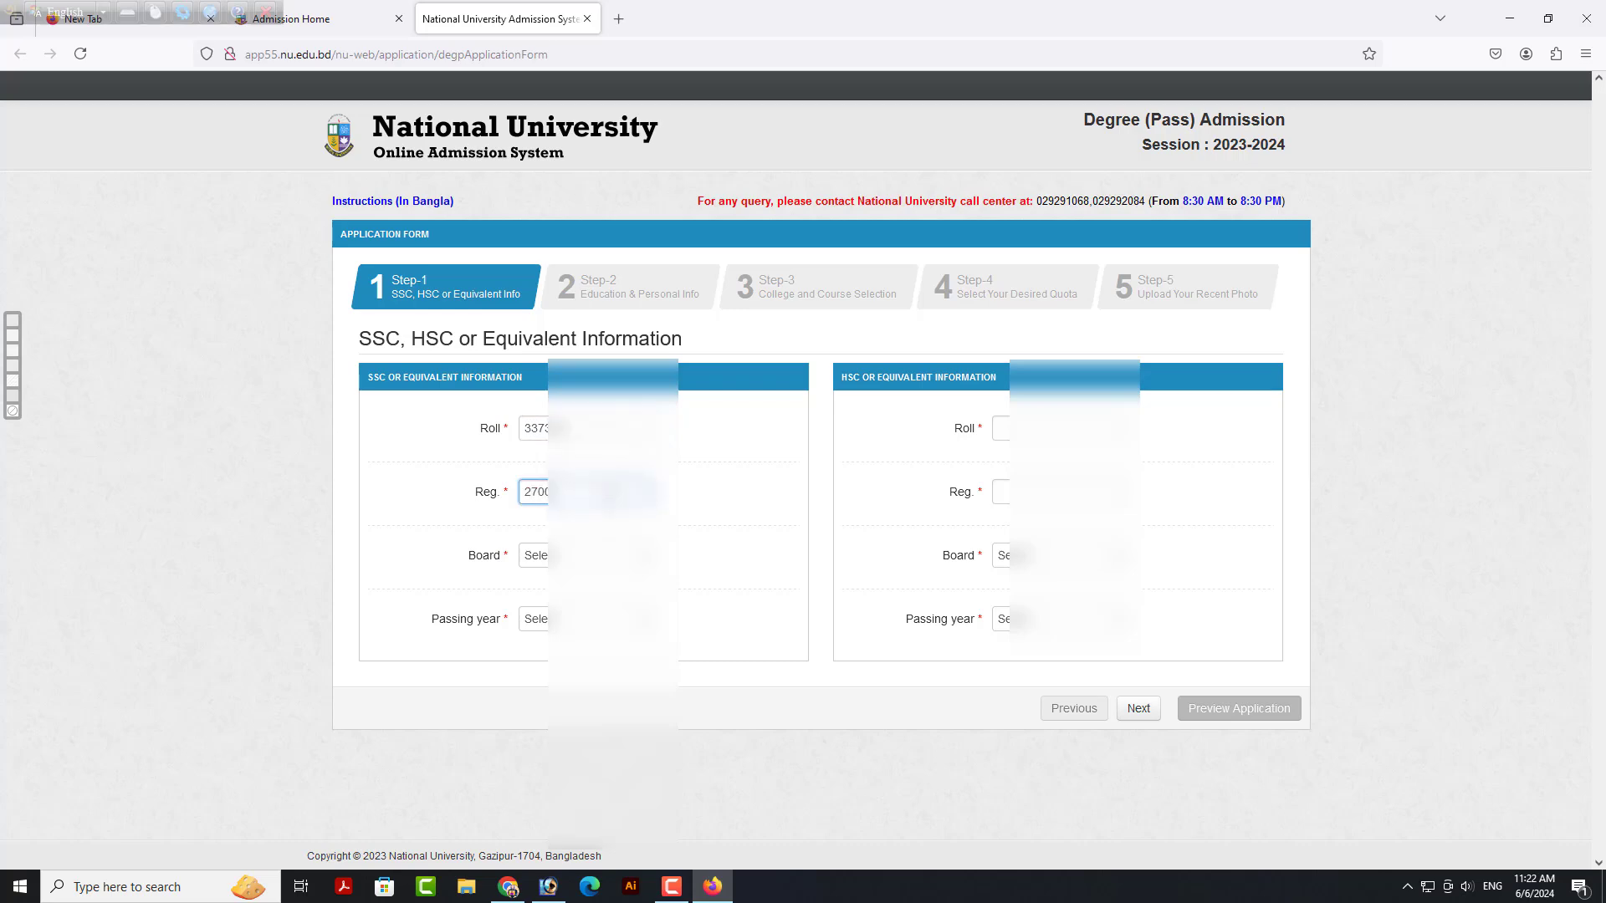
left_click(615, 552)
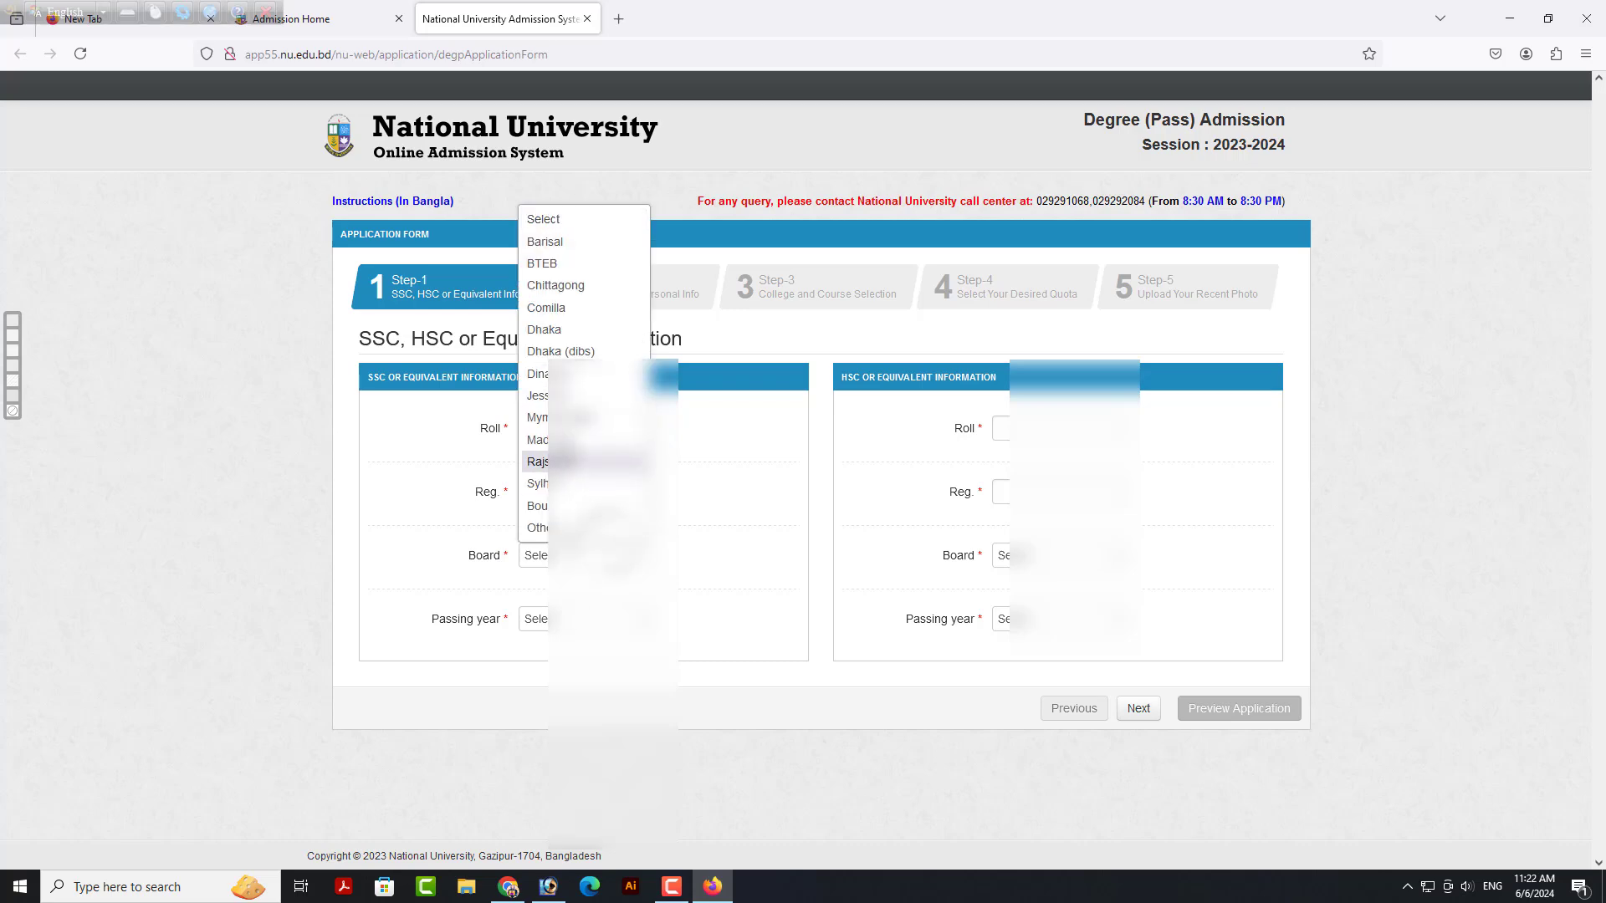
left_click(585, 266)
left_click(570, 620)
left_click(546, 691)
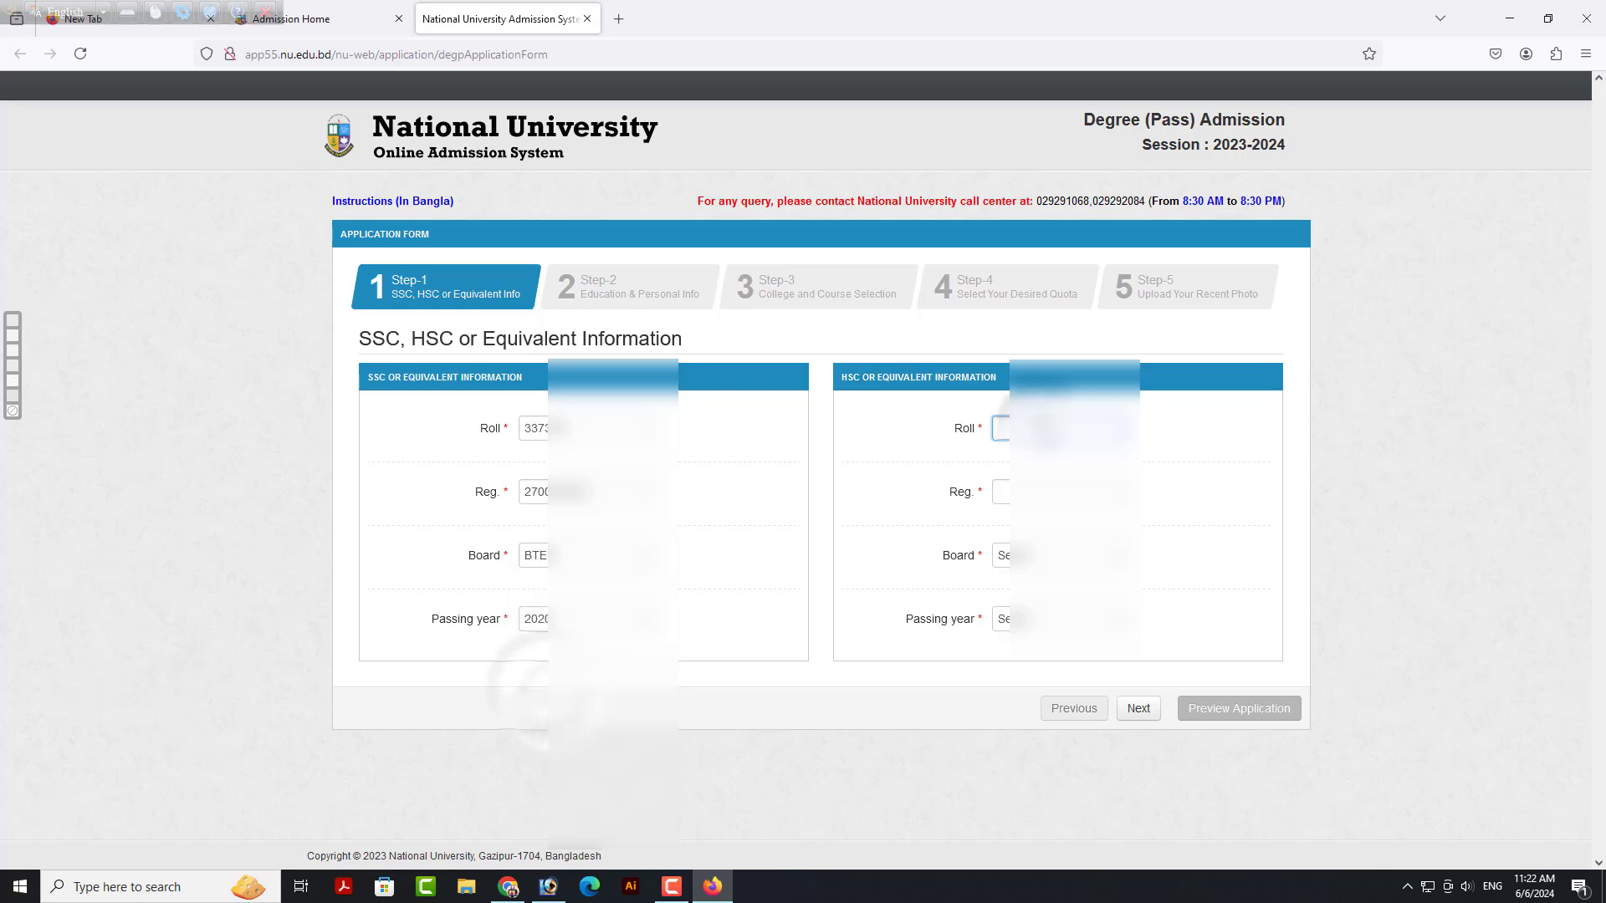
Enter the HSC roll, registration number, board BTEB and passing year, and try to advance to the form's next stage.
left_click(1036, 428)
type("43")
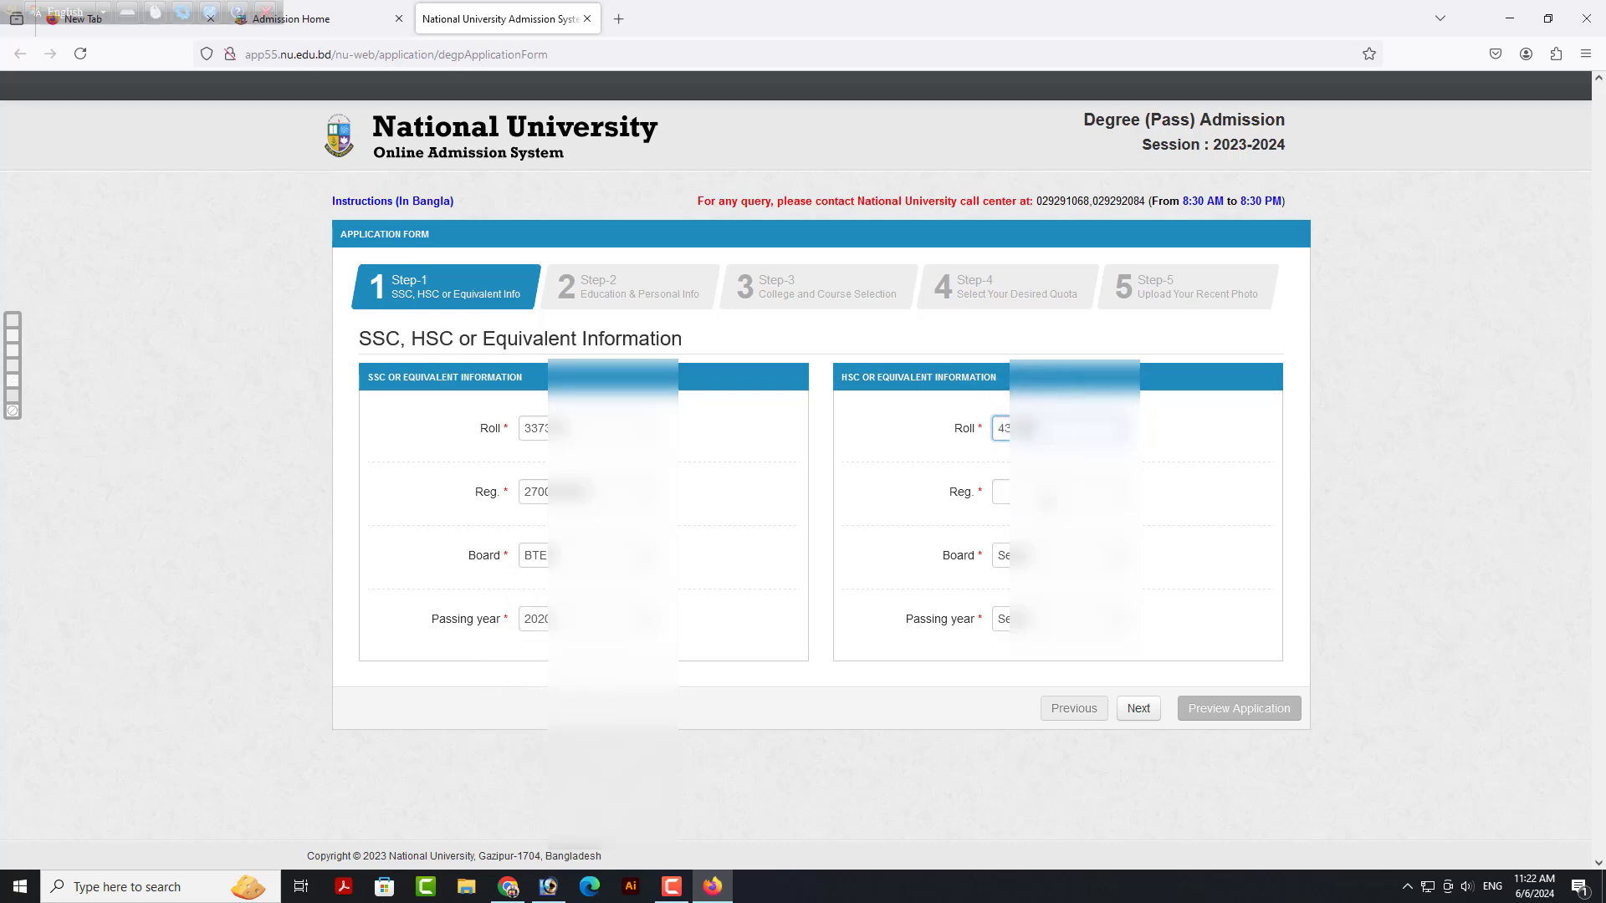
left_click(1037, 492)
type("44")
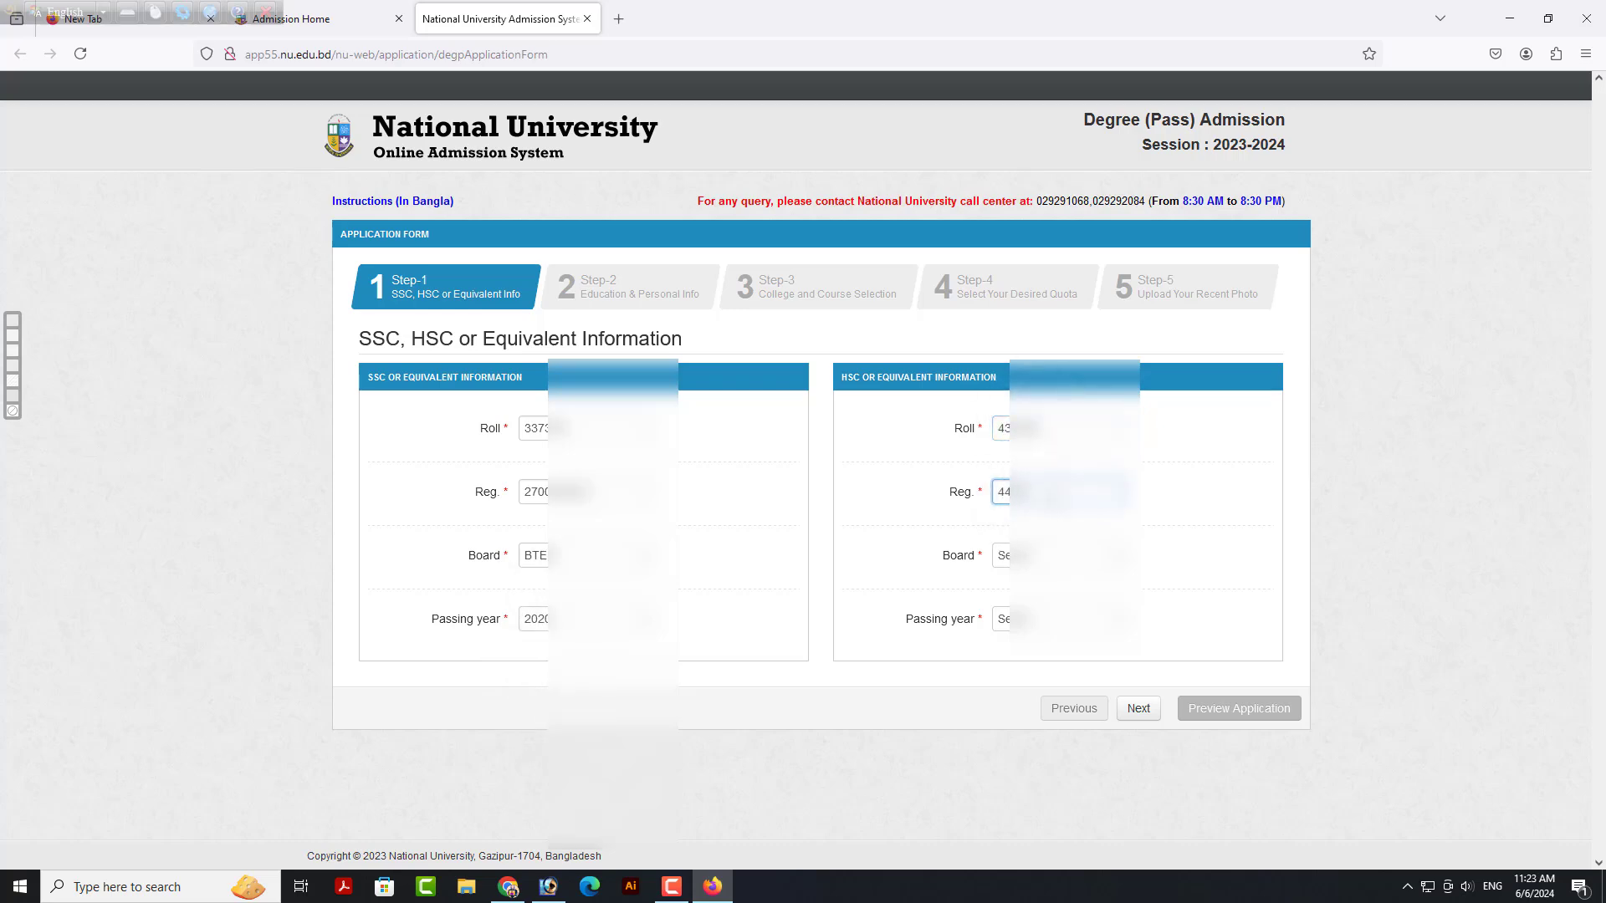
left_click(1037, 555)
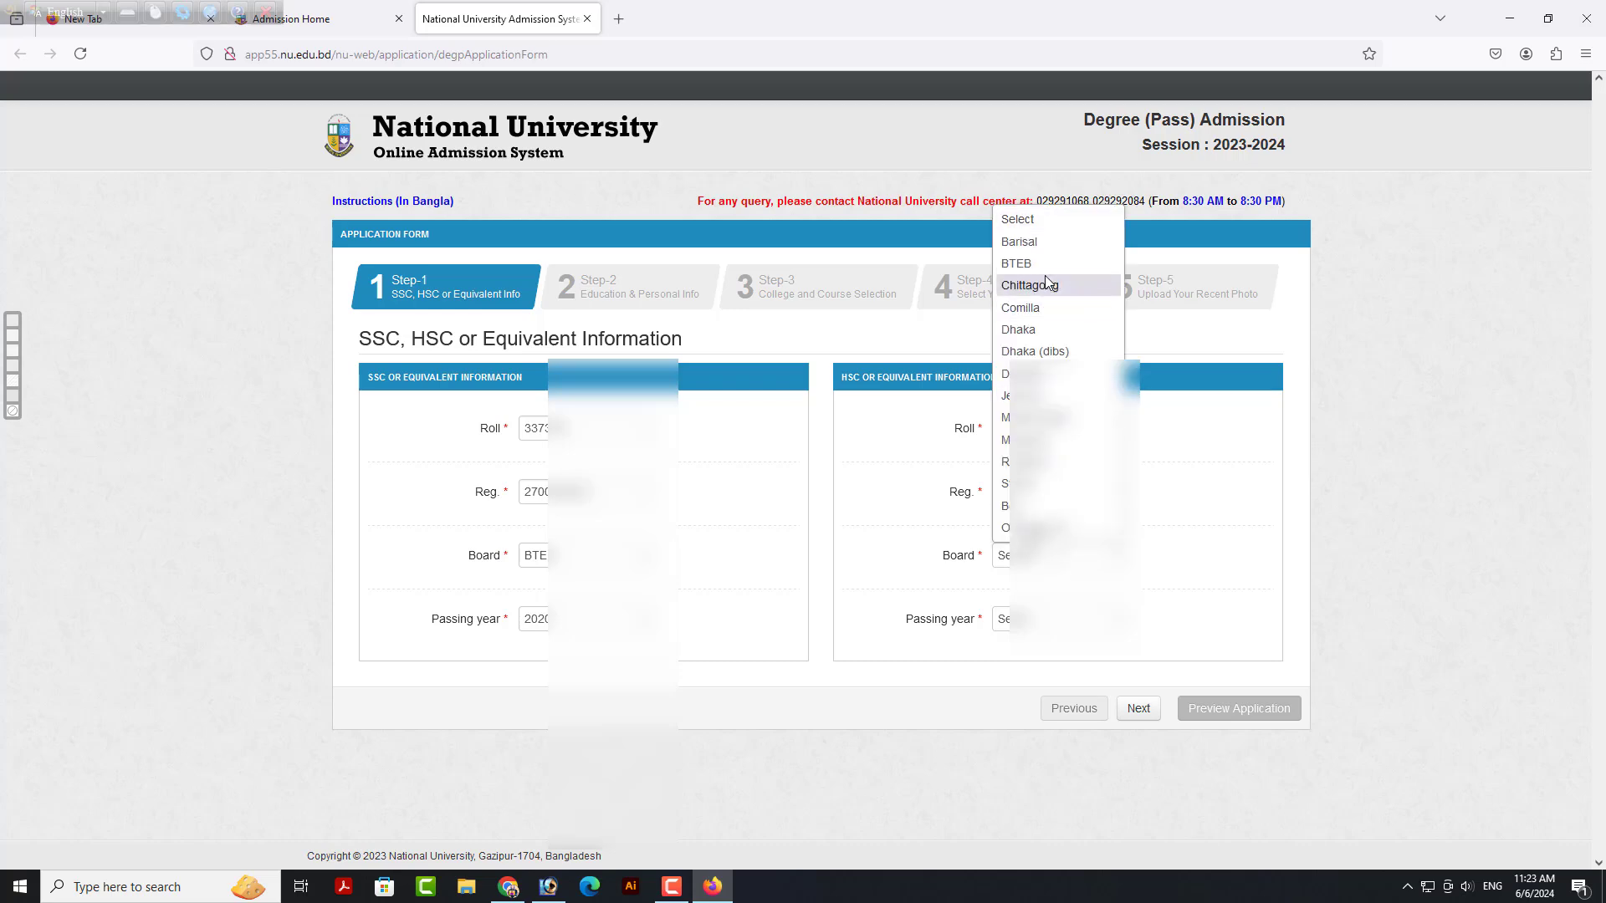
left_click(1037, 269)
left_click(1037, 618)
left_click(1027, 710)
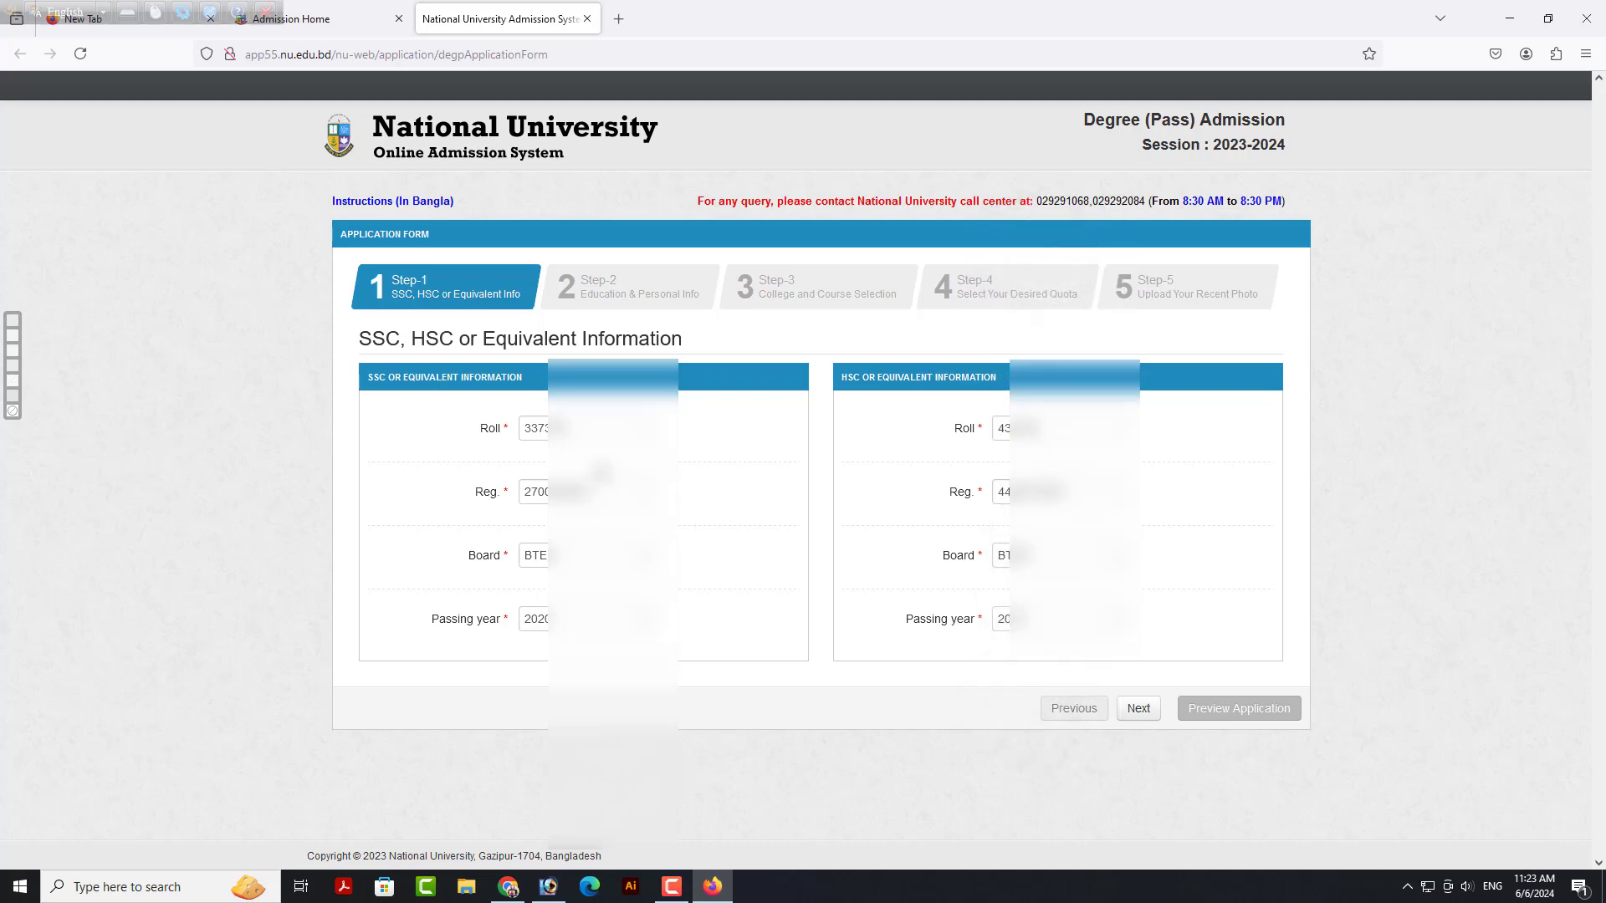
left_click(1136, 710)
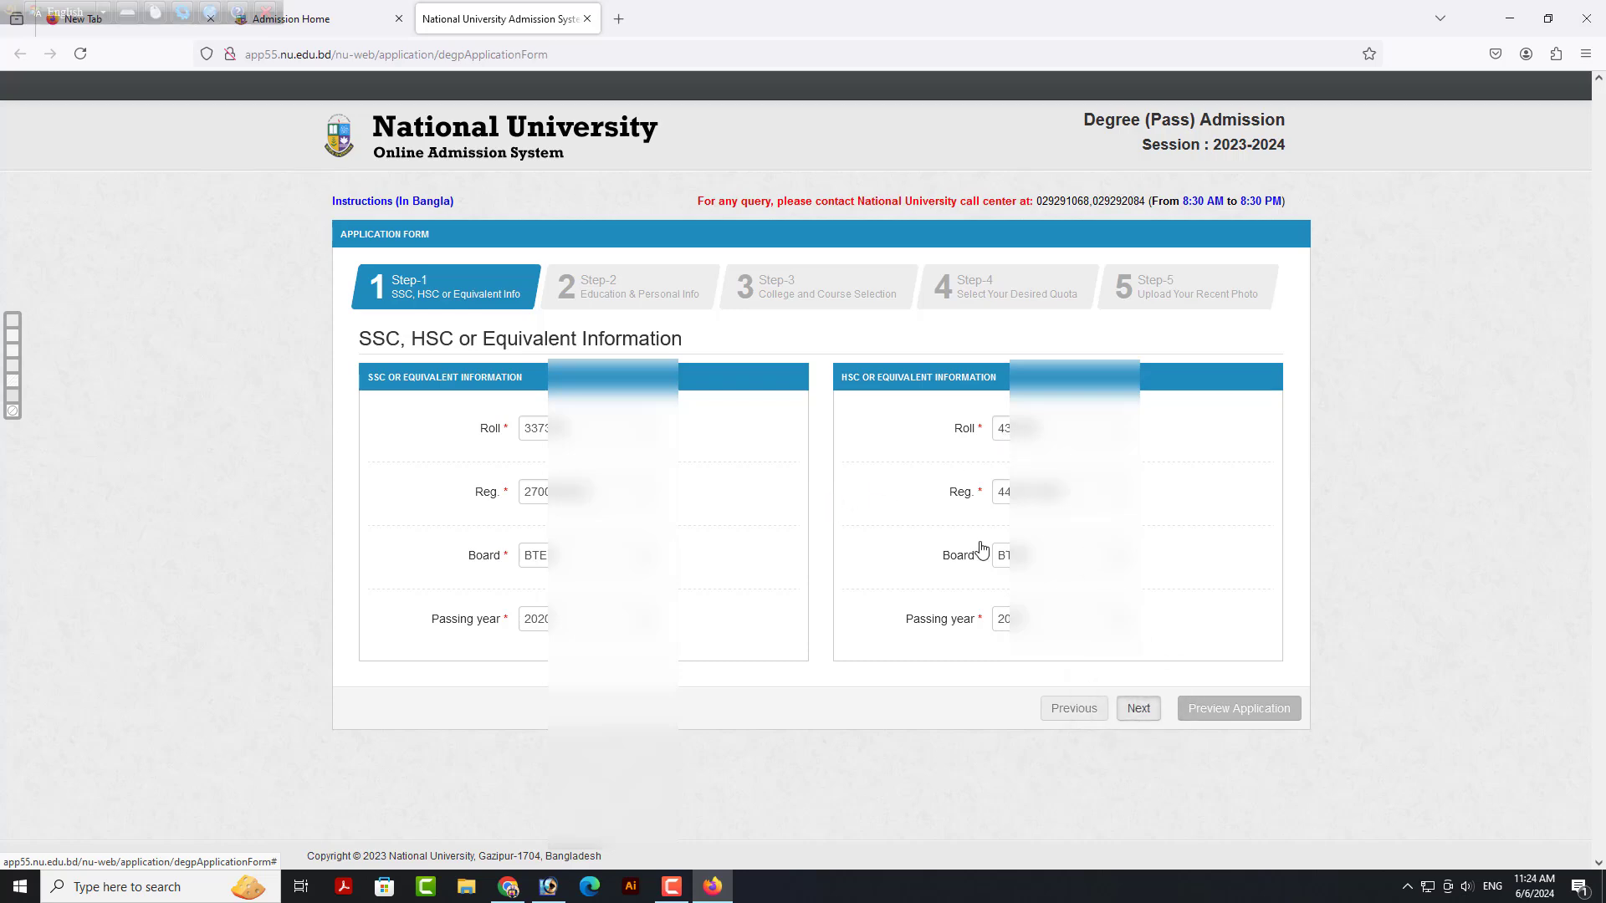
left_click(1144, 715)
left_click(1341, 543)
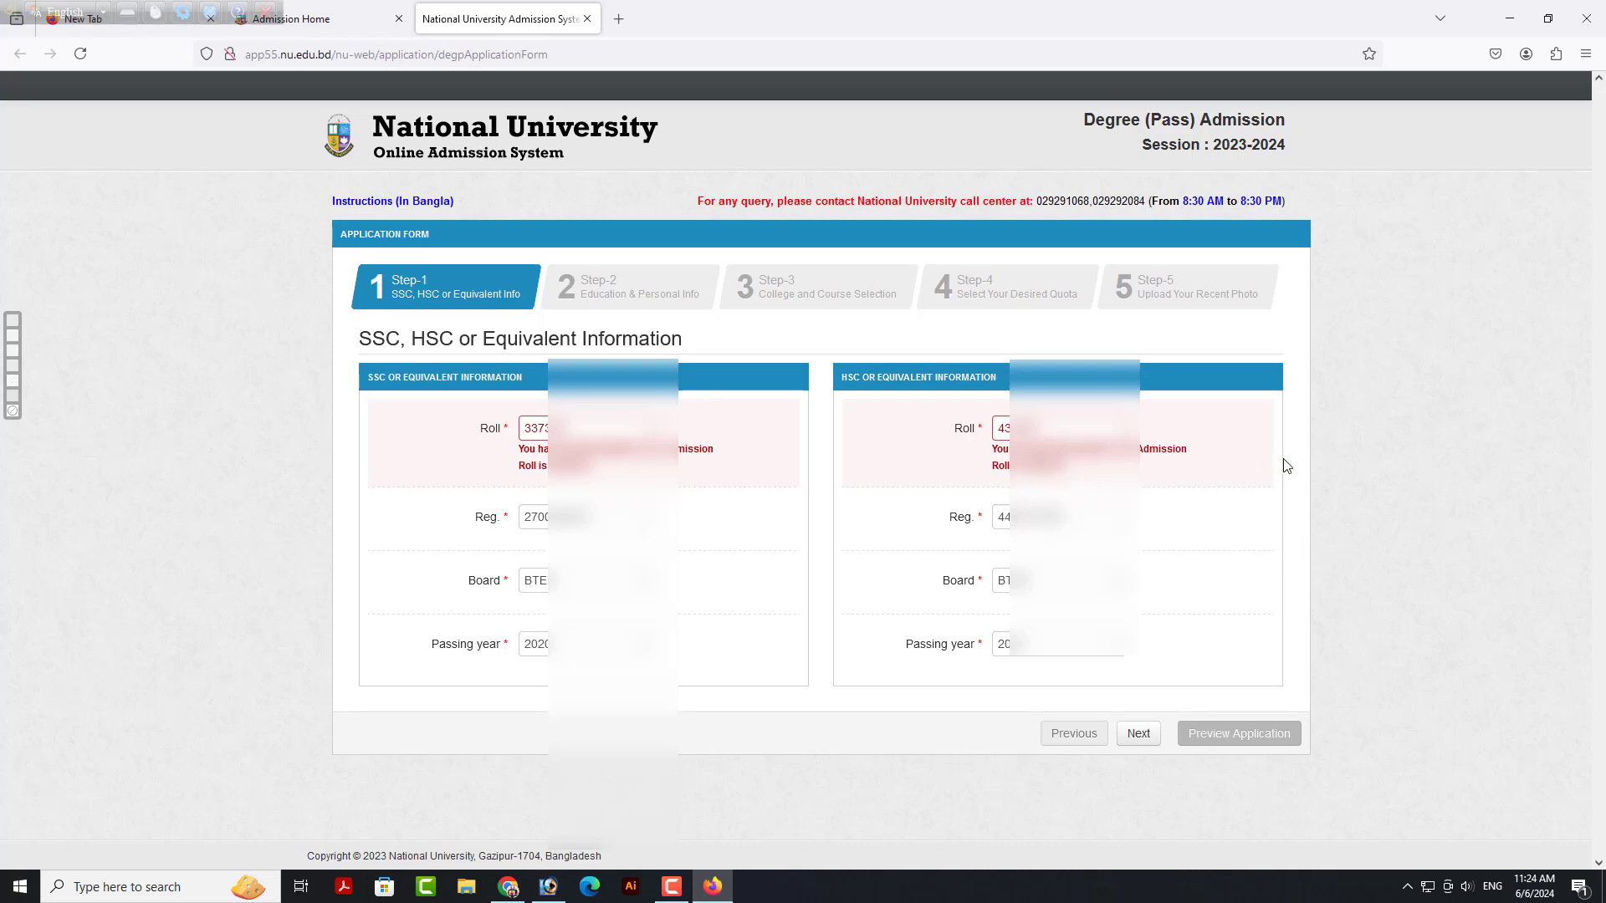
left_click(1509, 19)
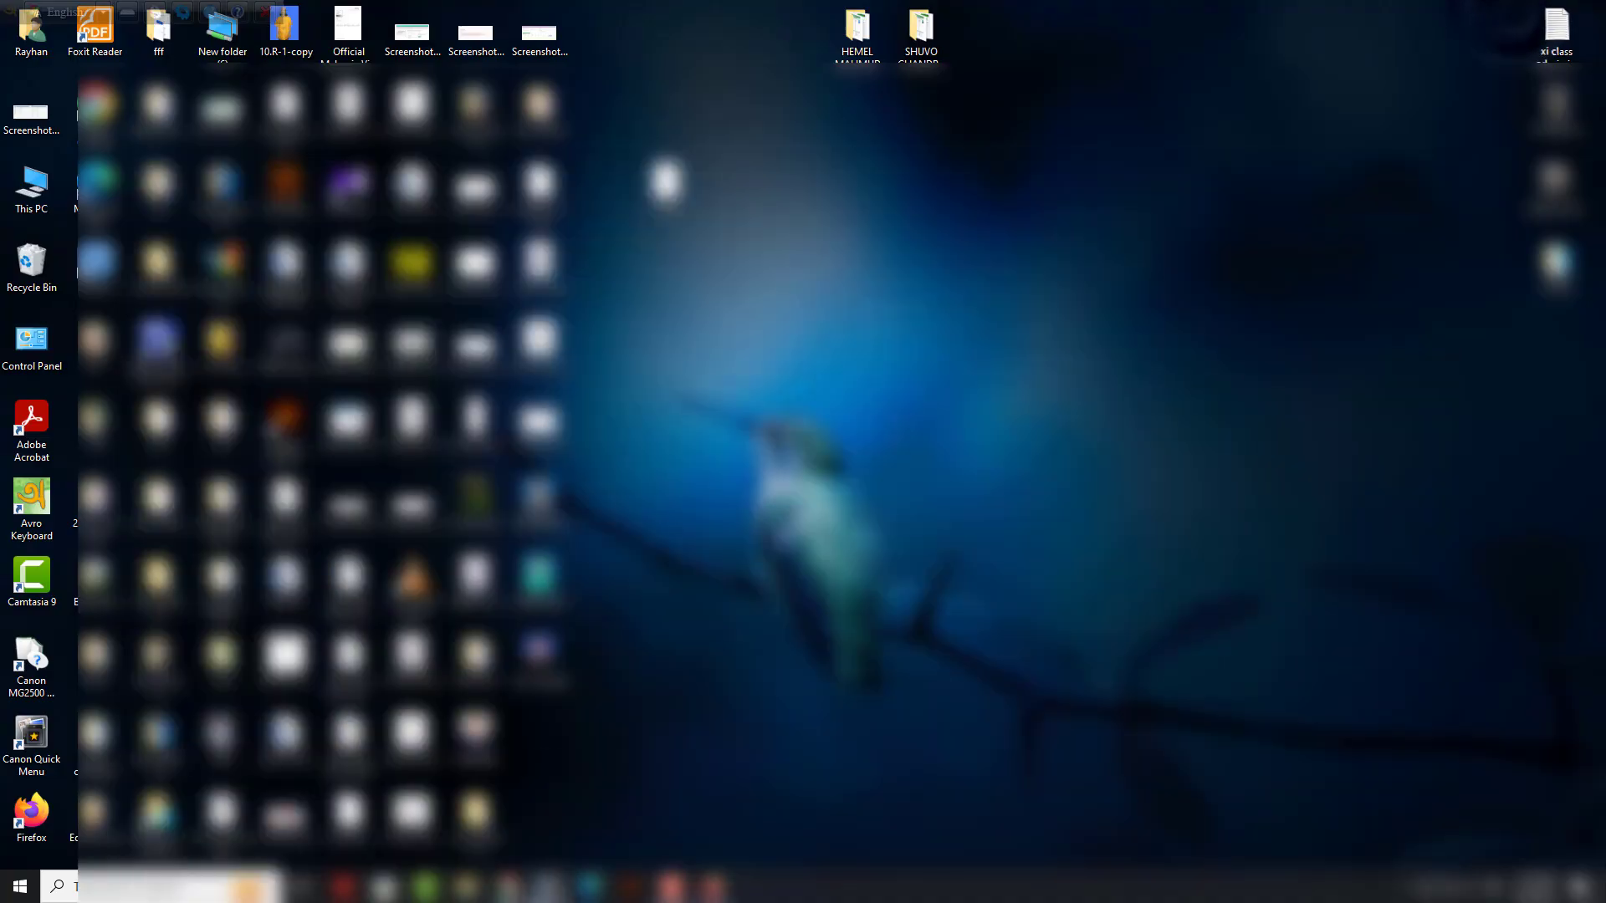
left_click(509, 887)
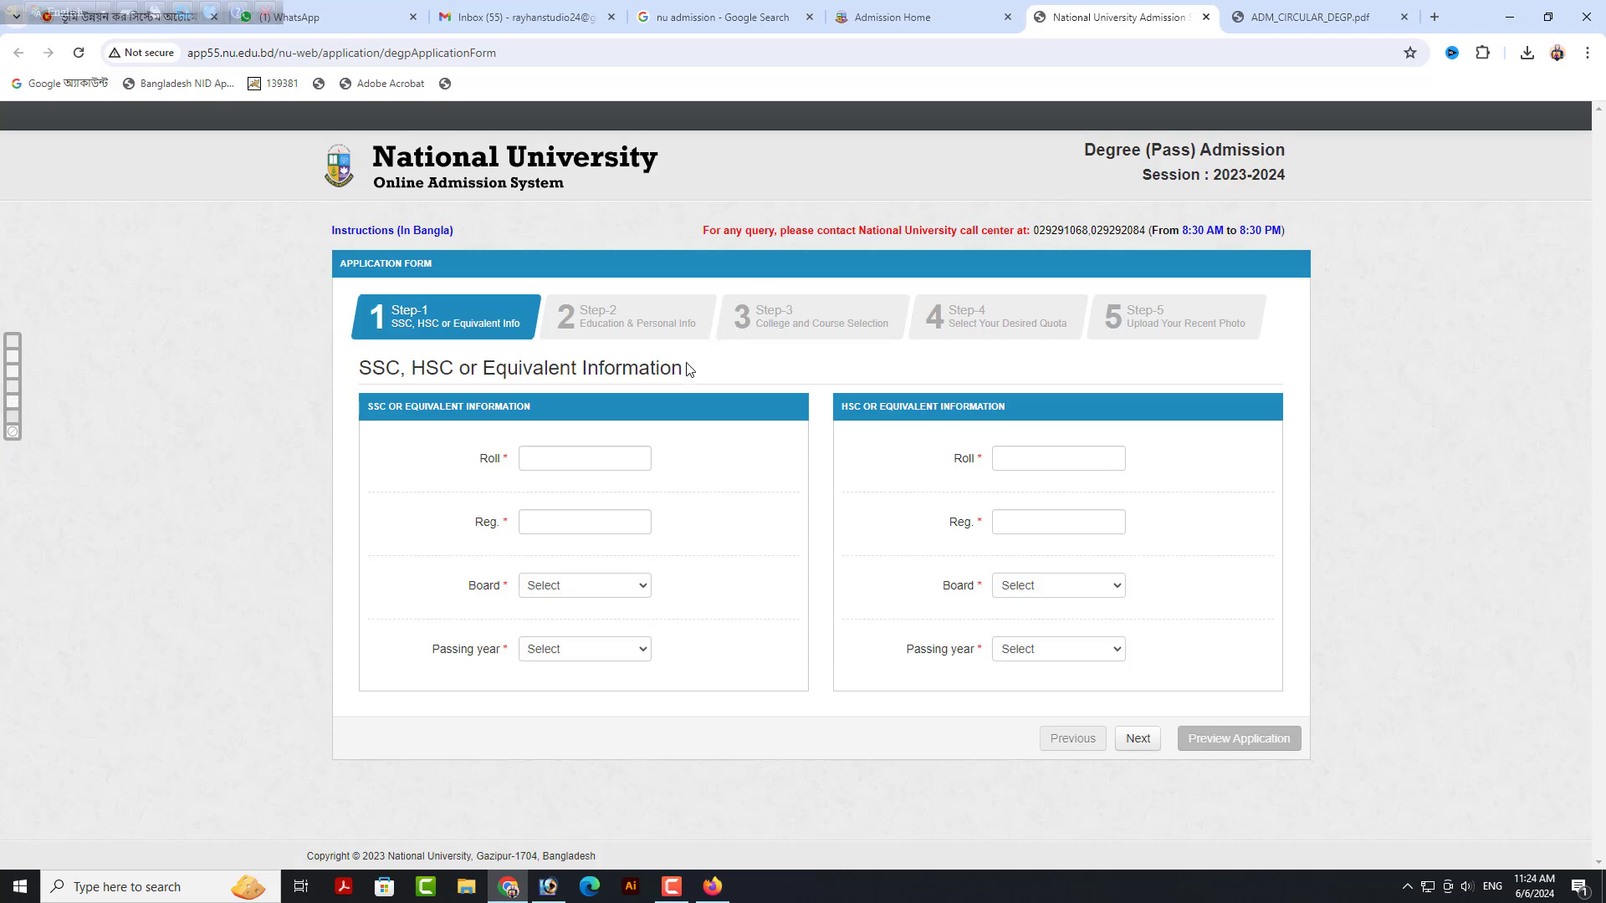
key("alt+Tab")
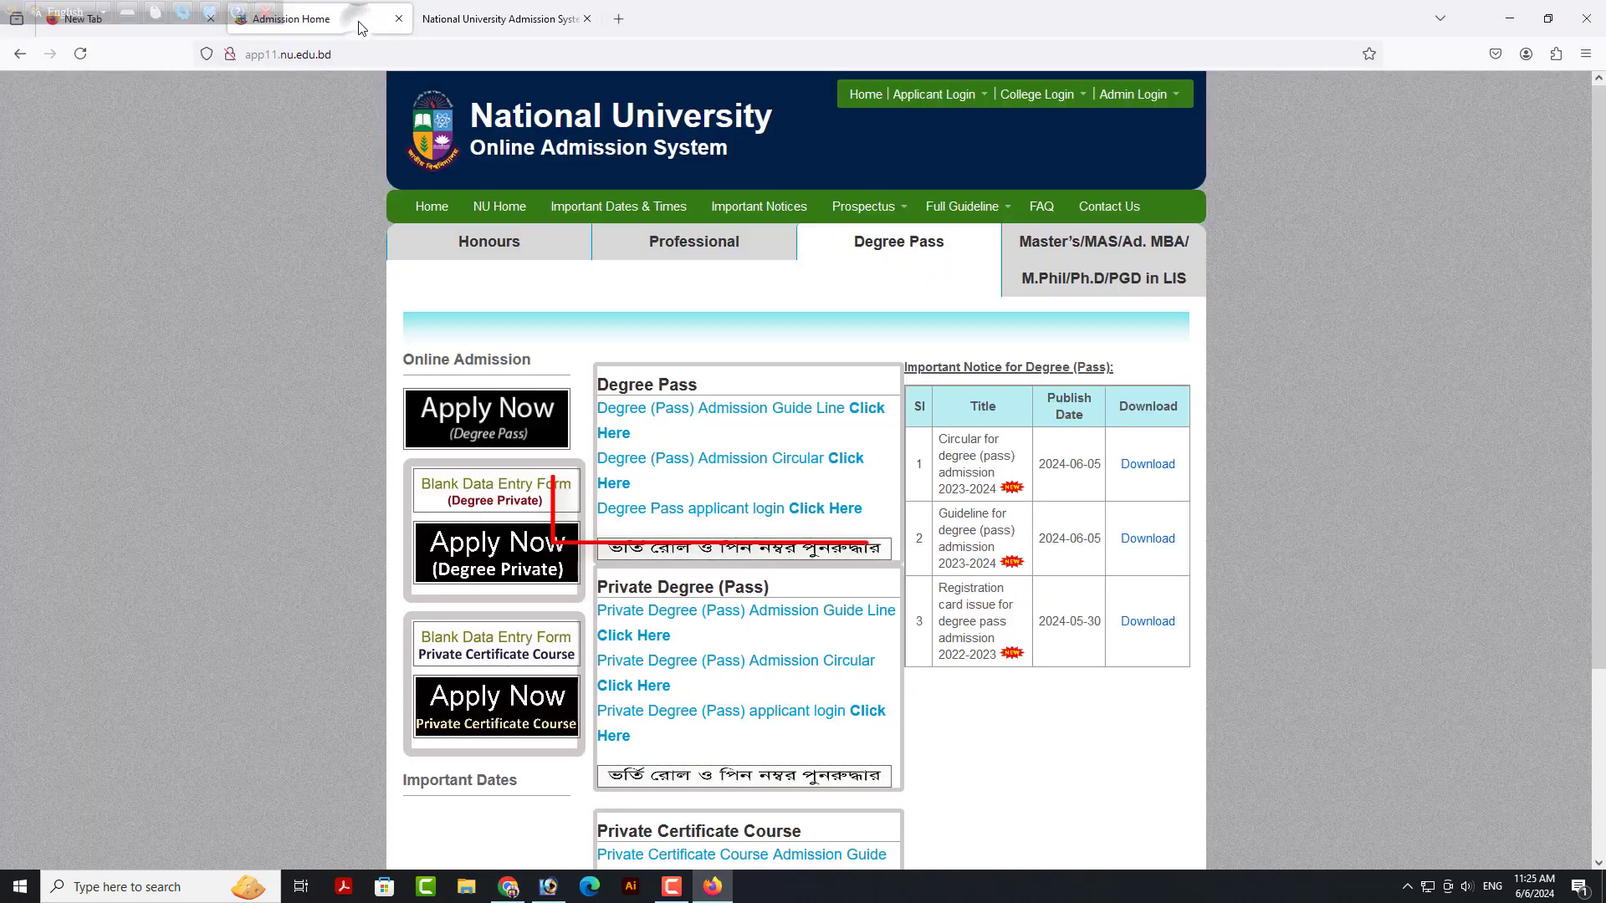
Retrieve the Degree Pass admission roll and PIN using the HSC roll, board BTEB, passing year 2023 and the applicant's date of birth.
left_click(730, 506)
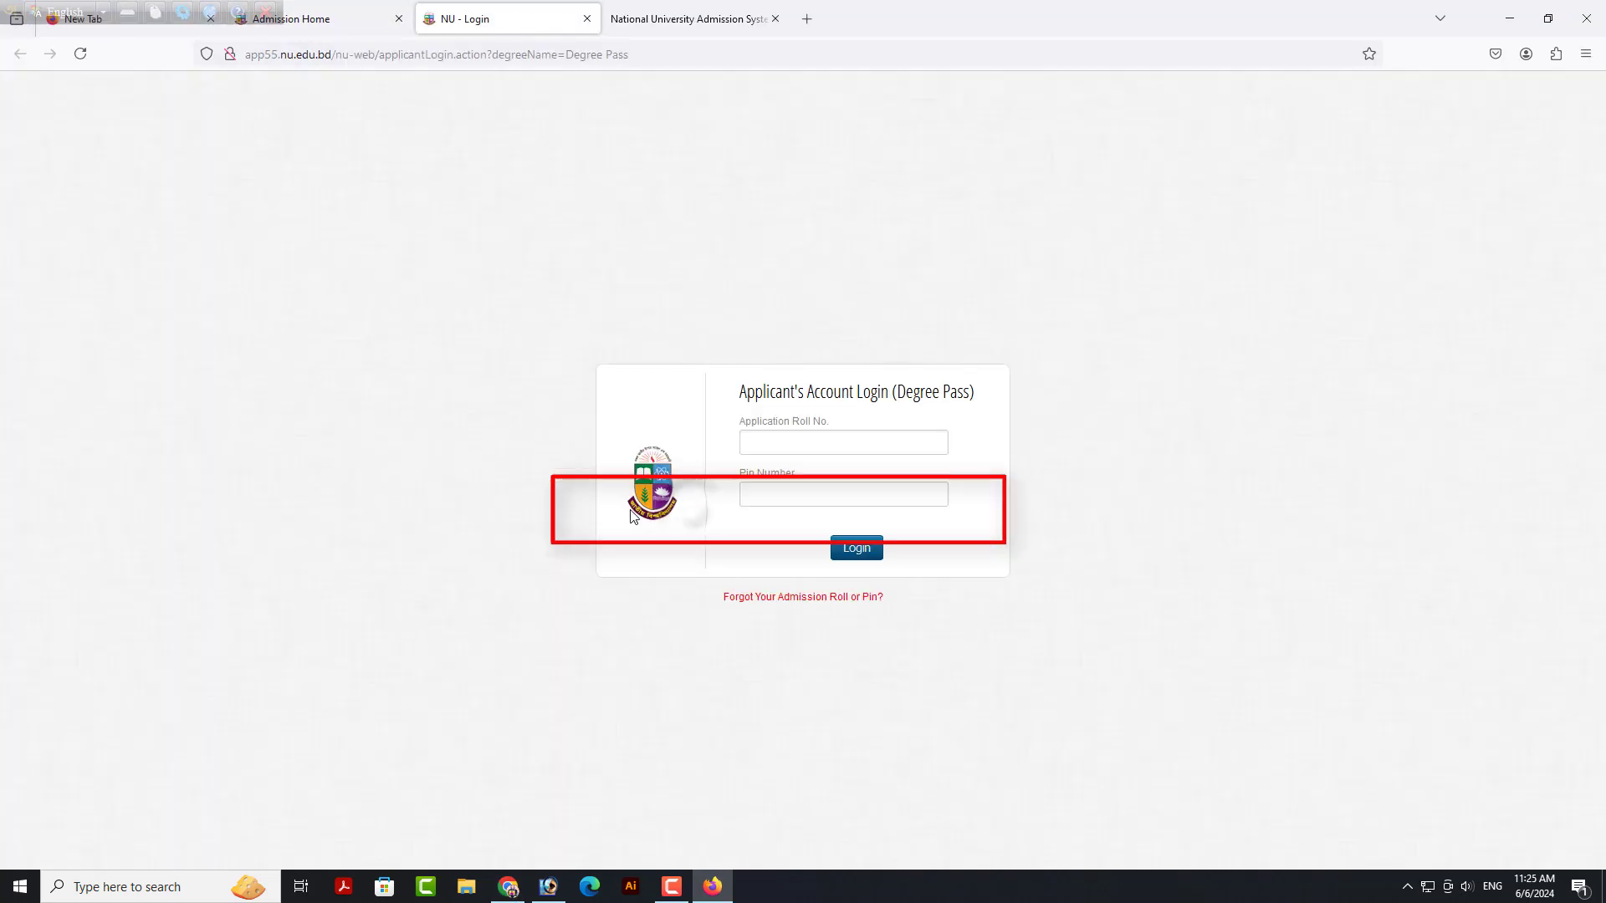
left_click(791, 599)
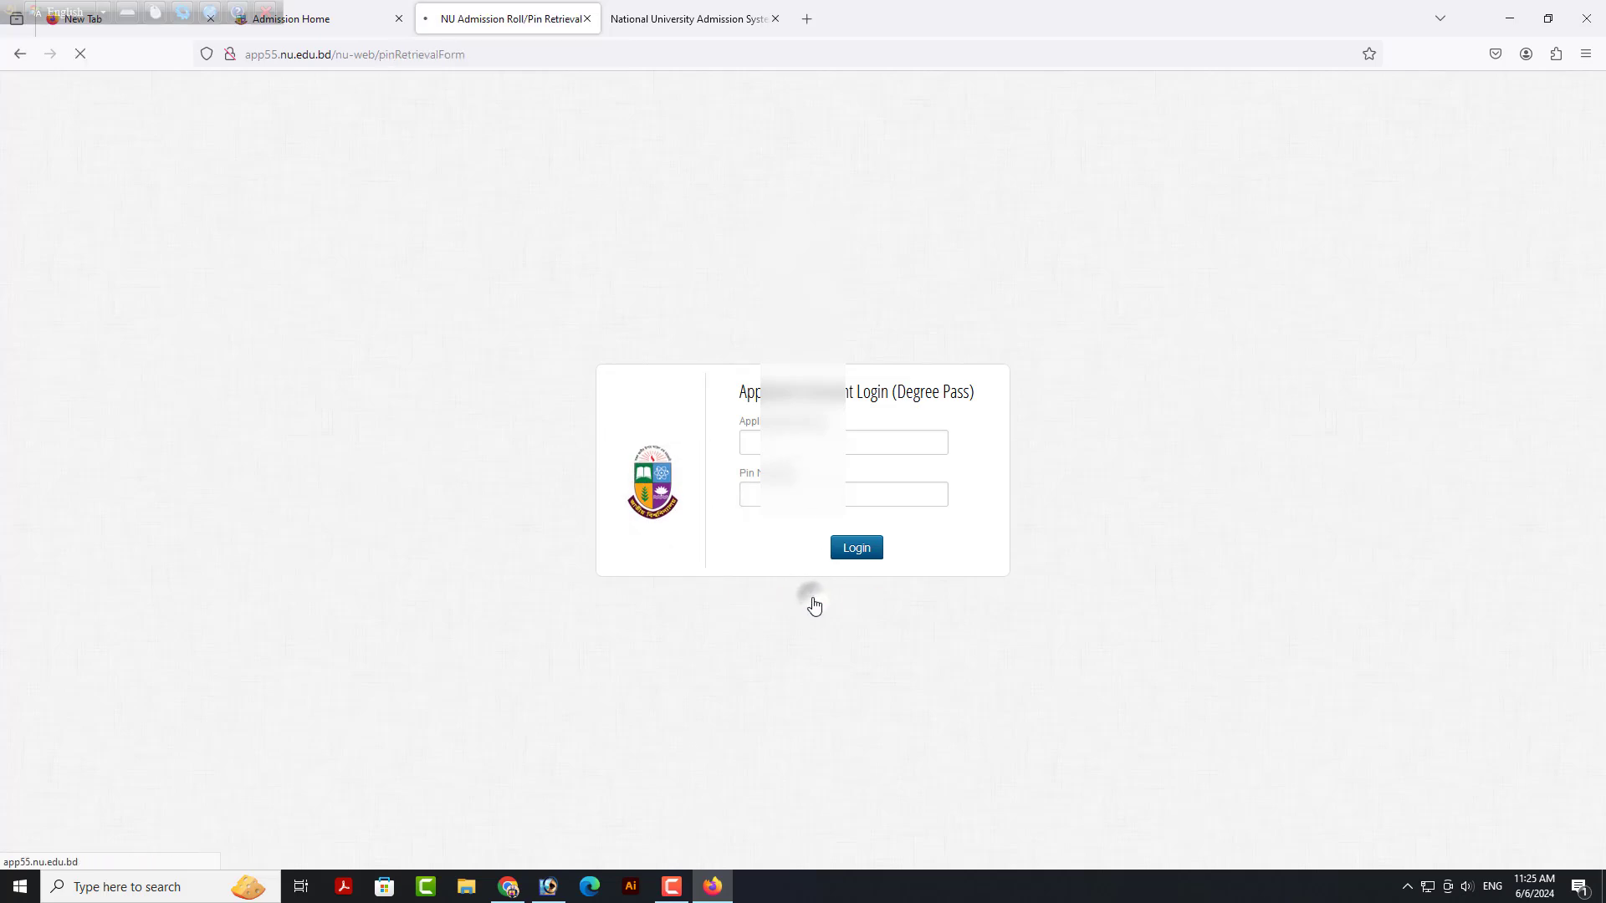
left_click(803, 294)
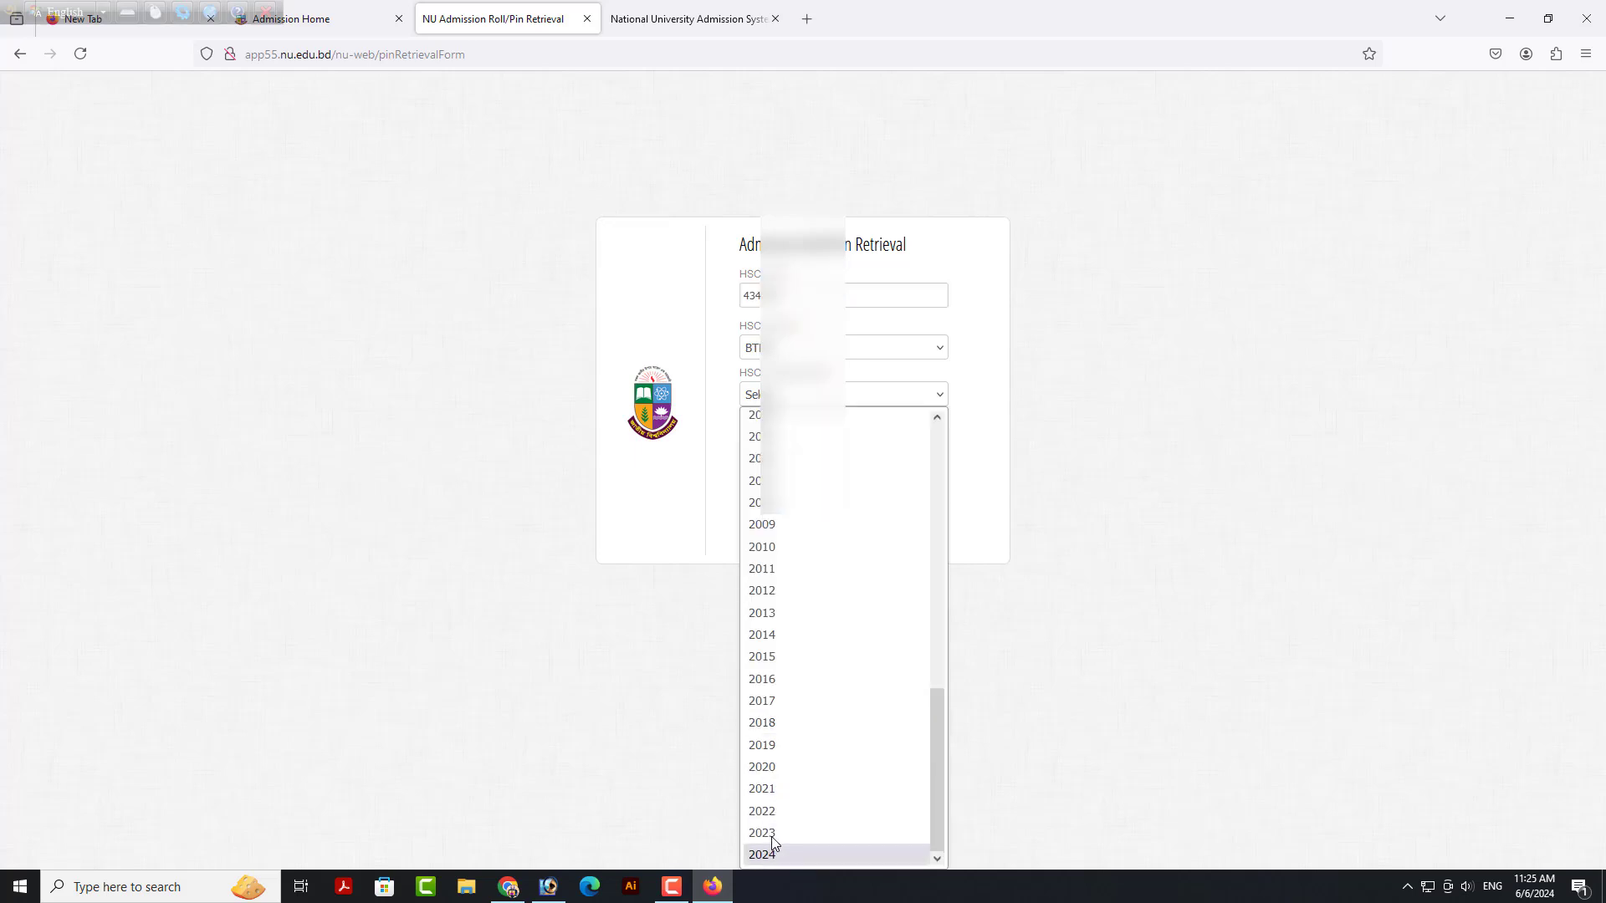
left_click(768, 836)
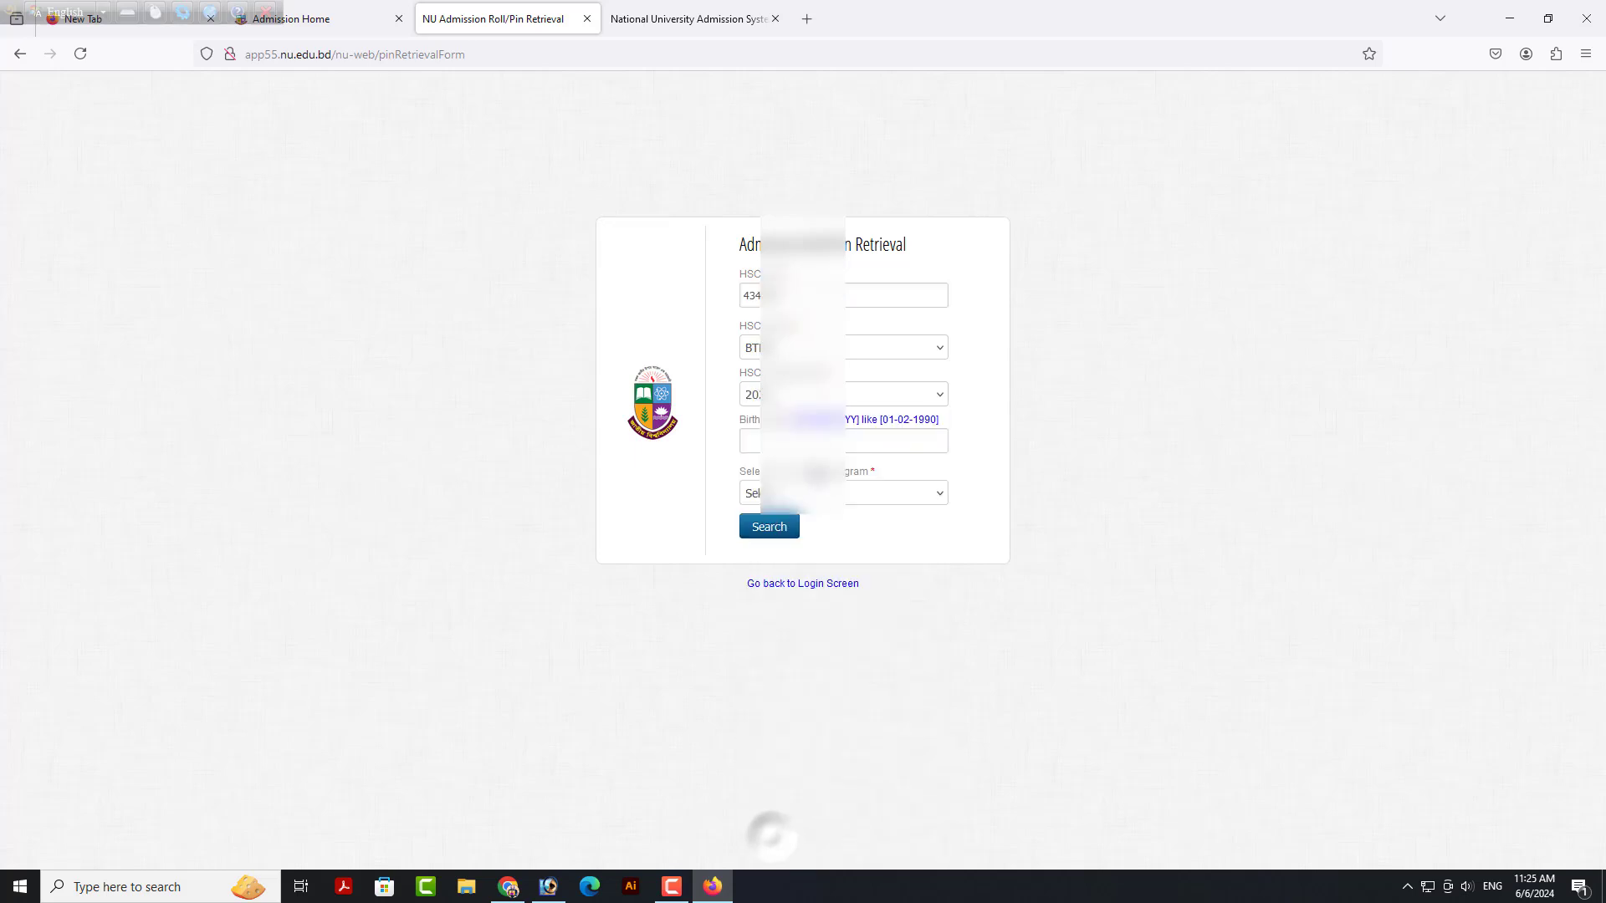
left_click(862, 431)
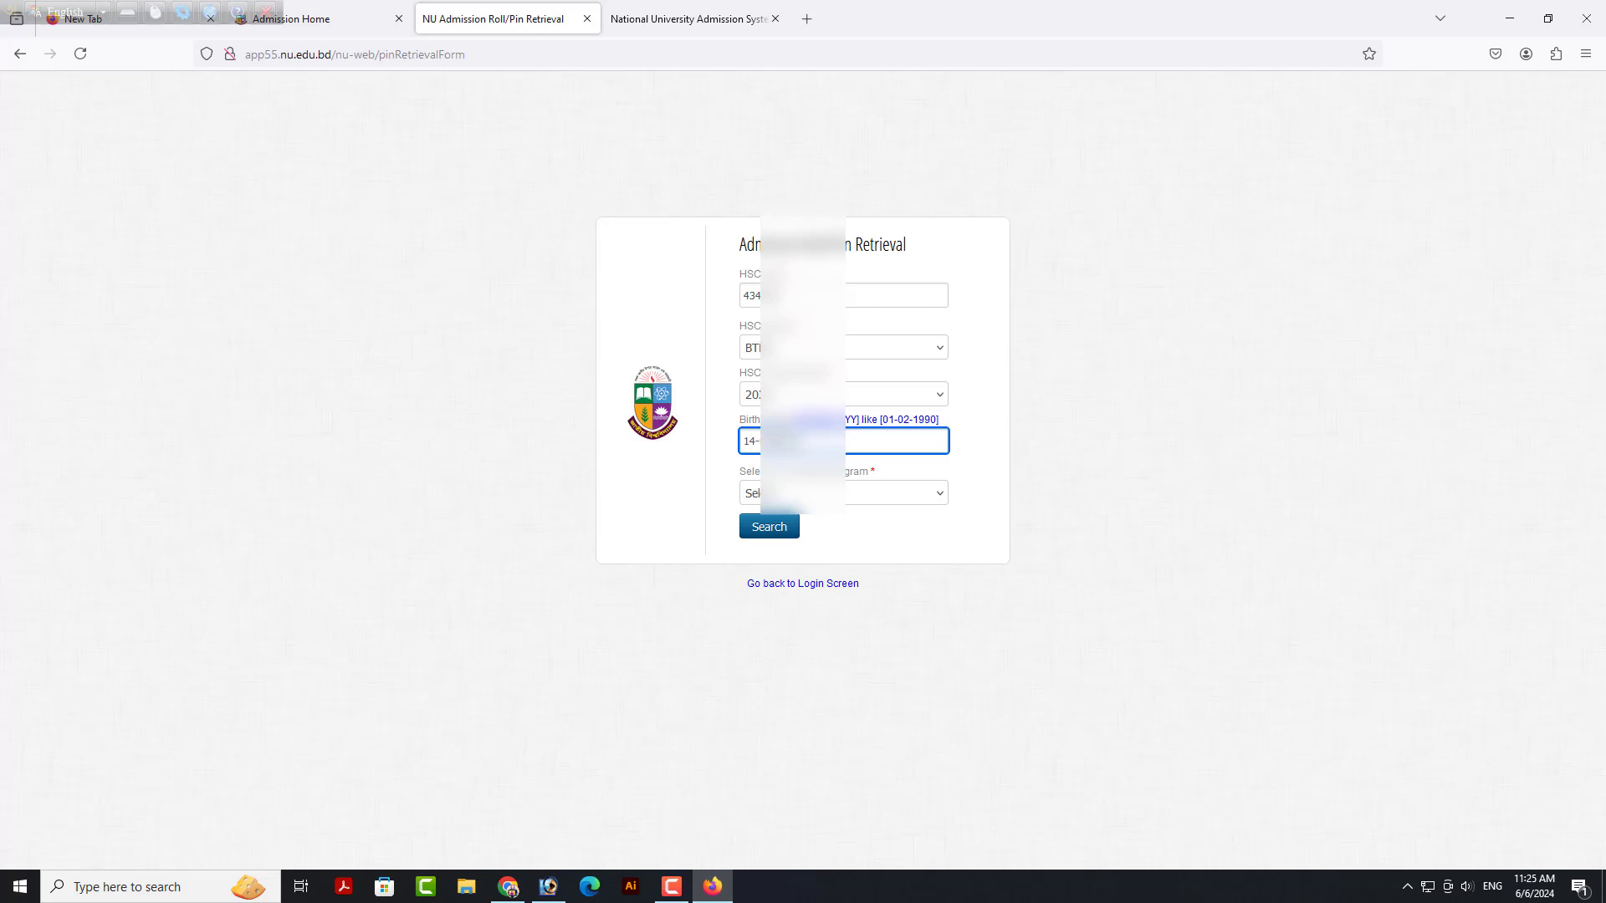
left_click(882, 495)
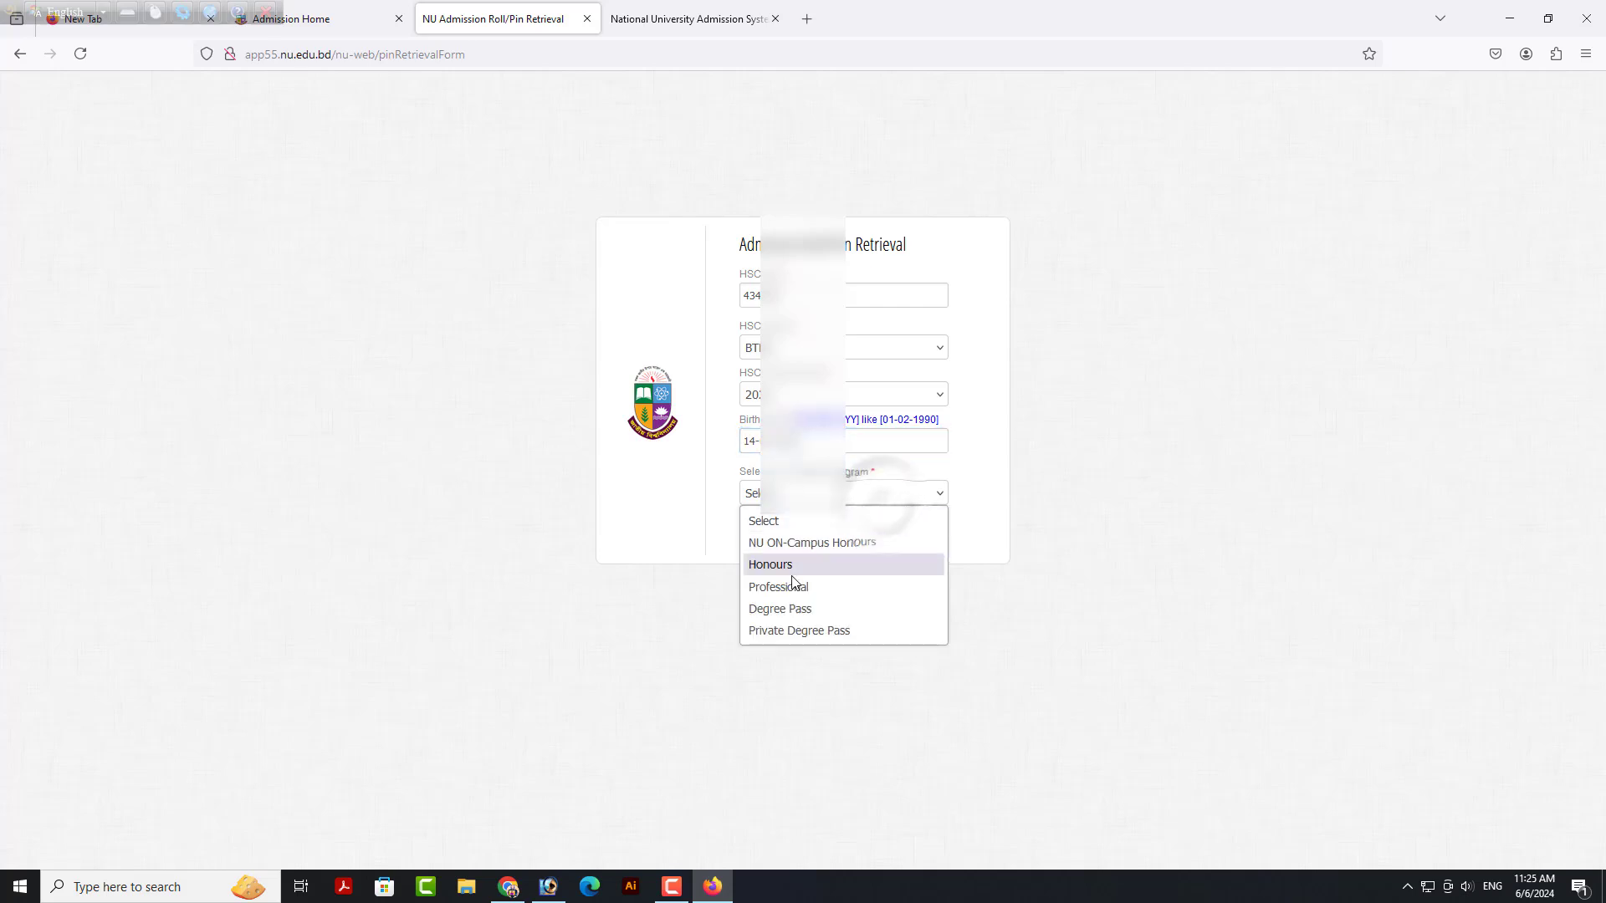
left_click(794, 611)
left_click(767, 526)
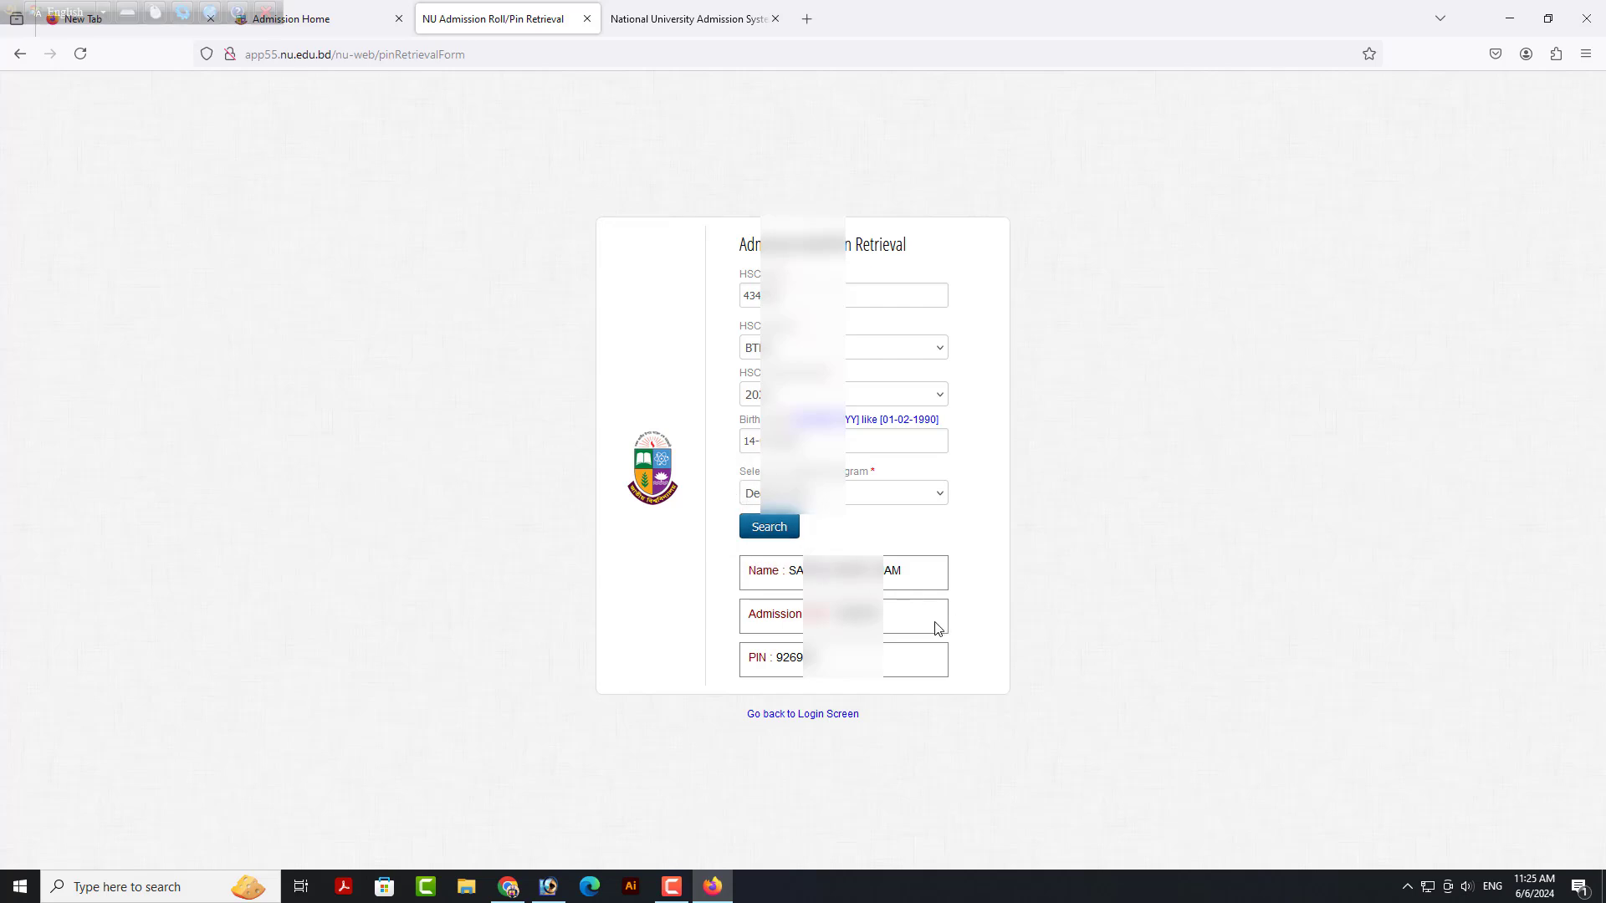
Copy the retrieved admission roll into the Application Roll No. field of a newly opened Degree Pass applicant login.
double_click(911, 613)
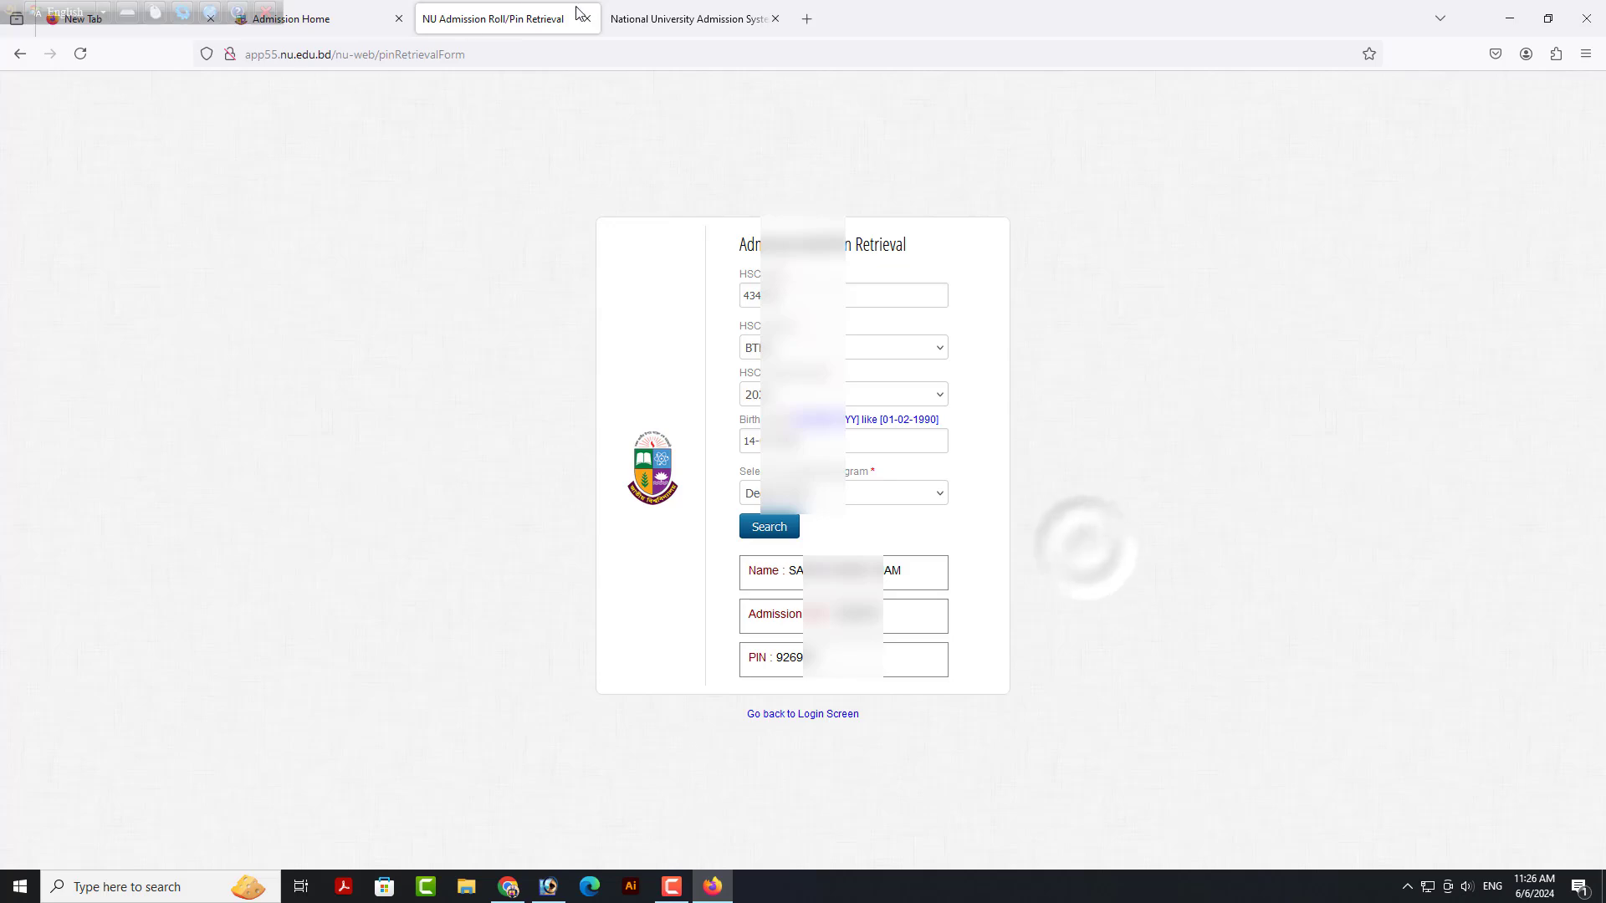
left_click(351, 15)
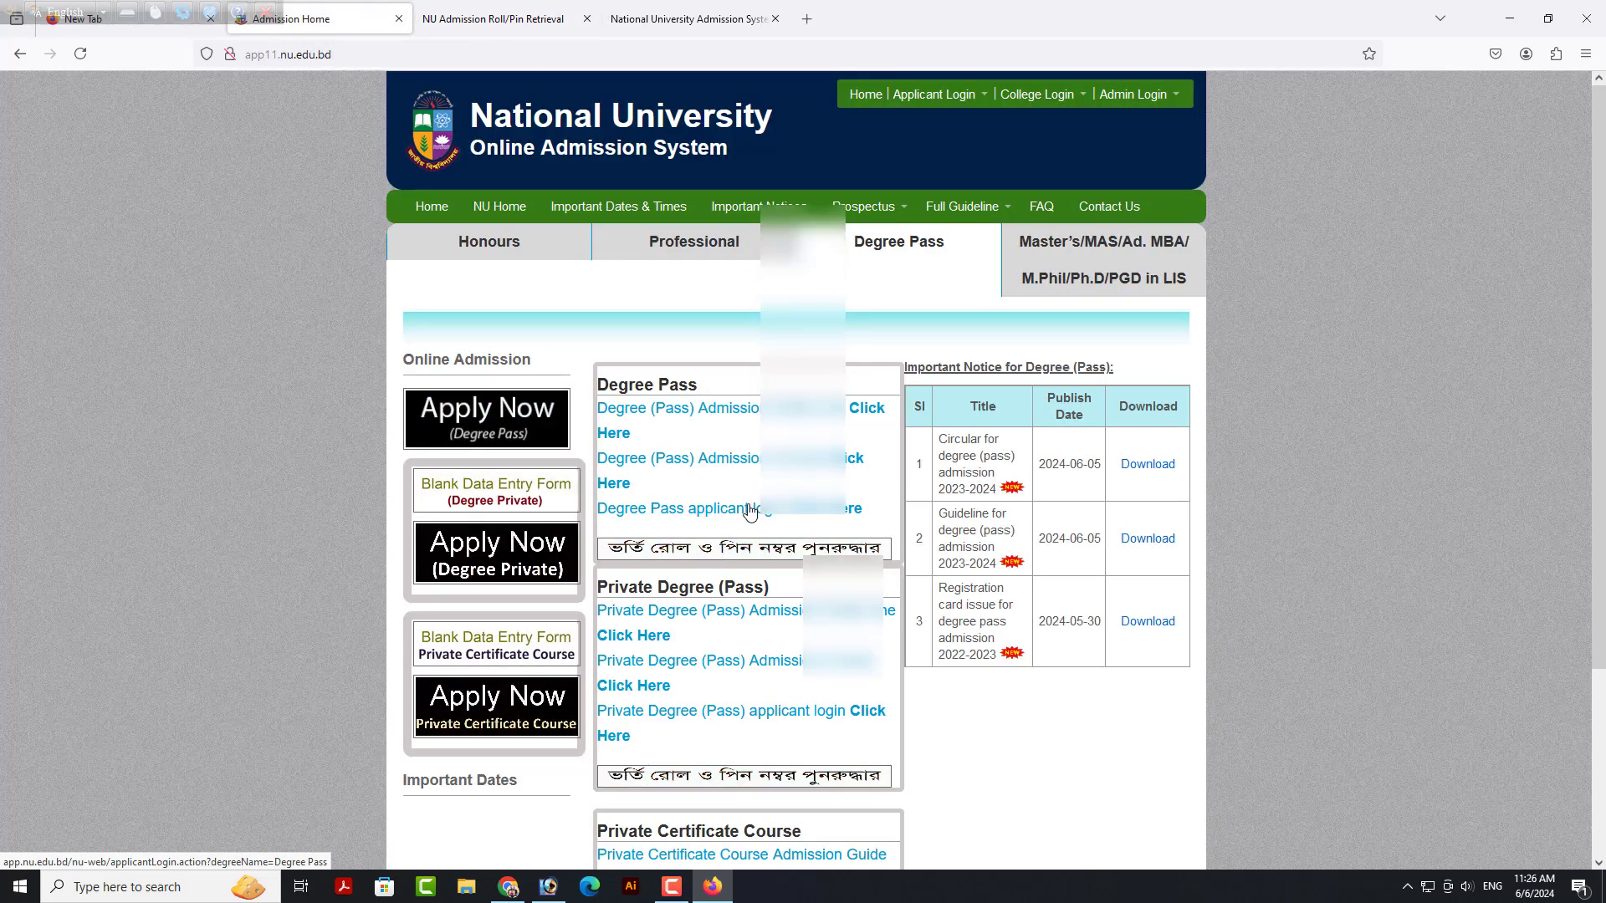
left_click(849, 509)
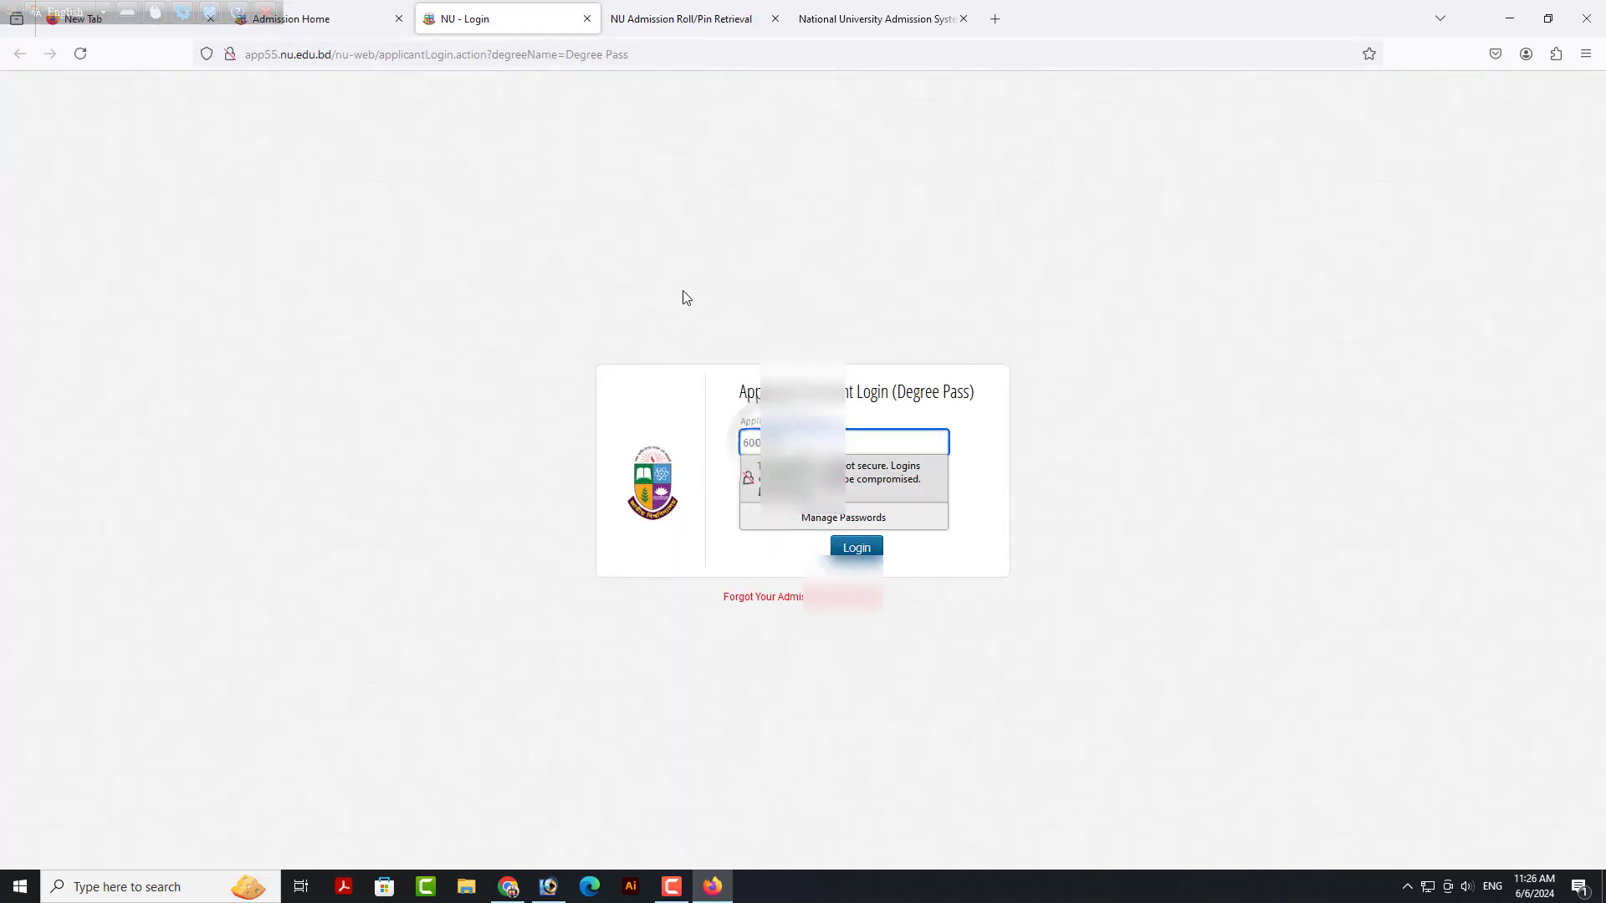
Copy the retrieved PIN into the Pin Number field and log in to the applicant account without saving the credentials.
left_click(877, 18)
left_click(682, 18)
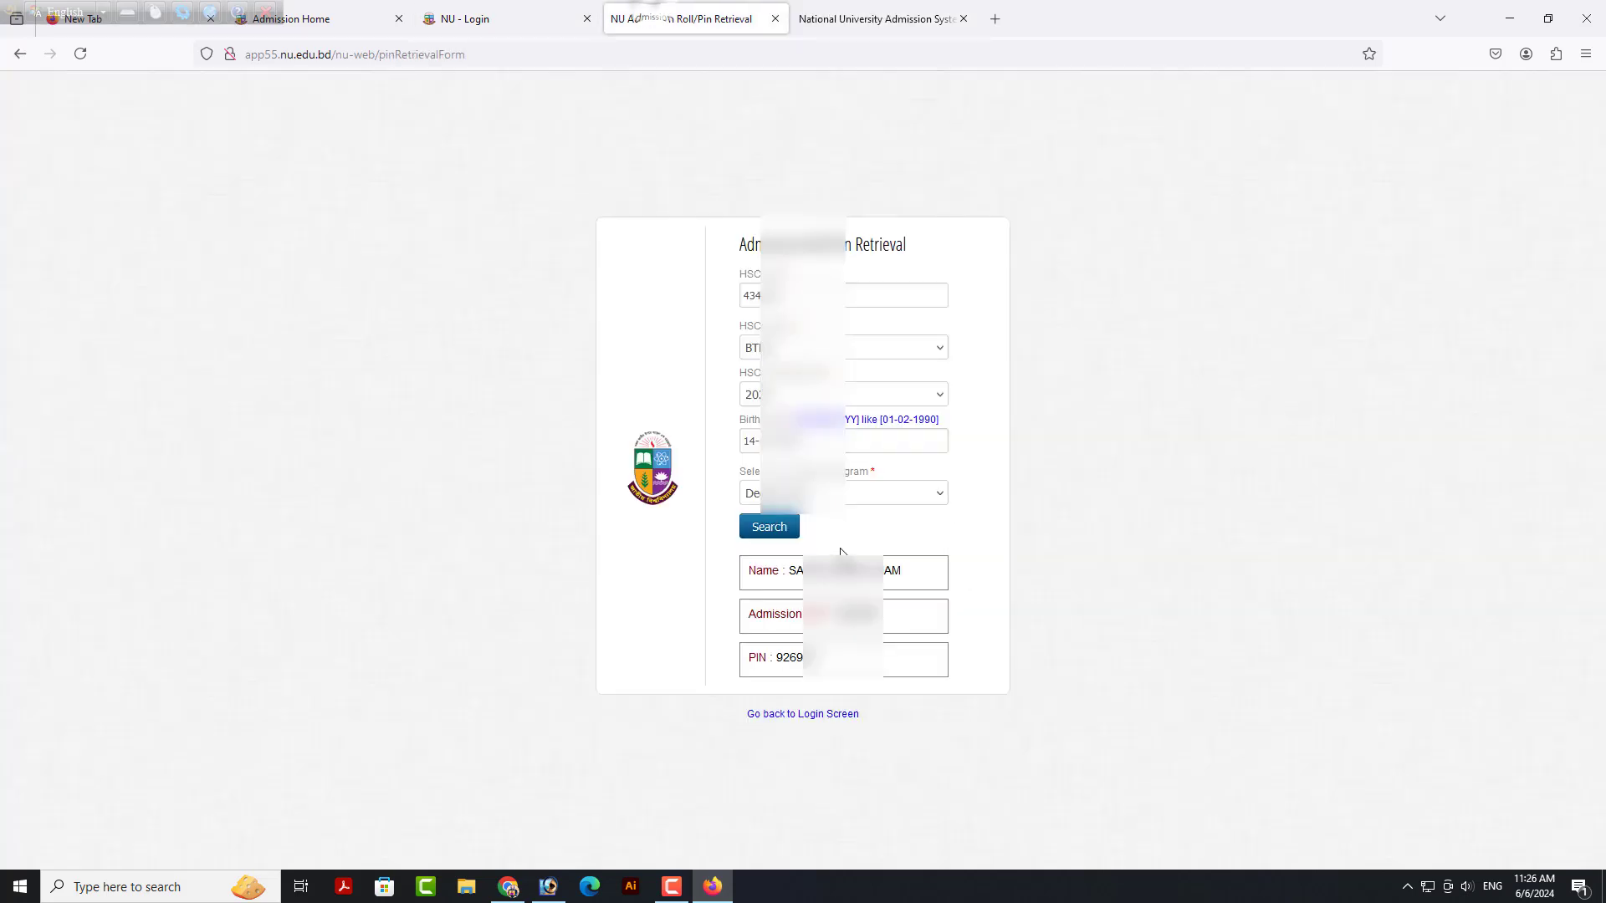
left_click_drag(837, 661, 774, 661)
left_click(473, 18)
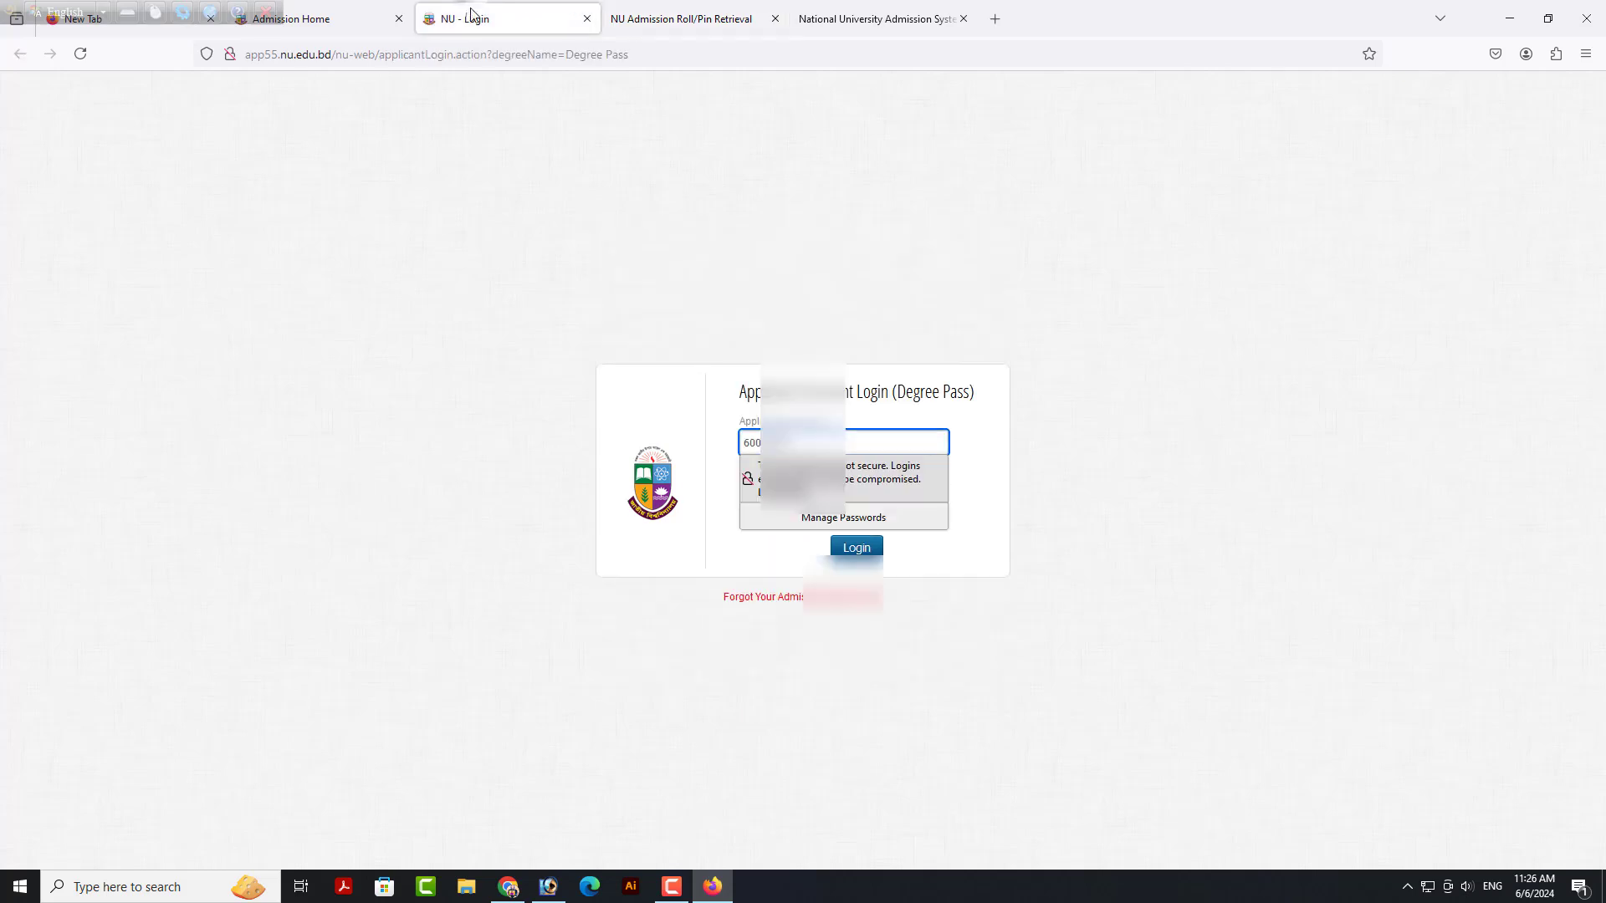
left_click(886, 501)
key("ctrl+v")
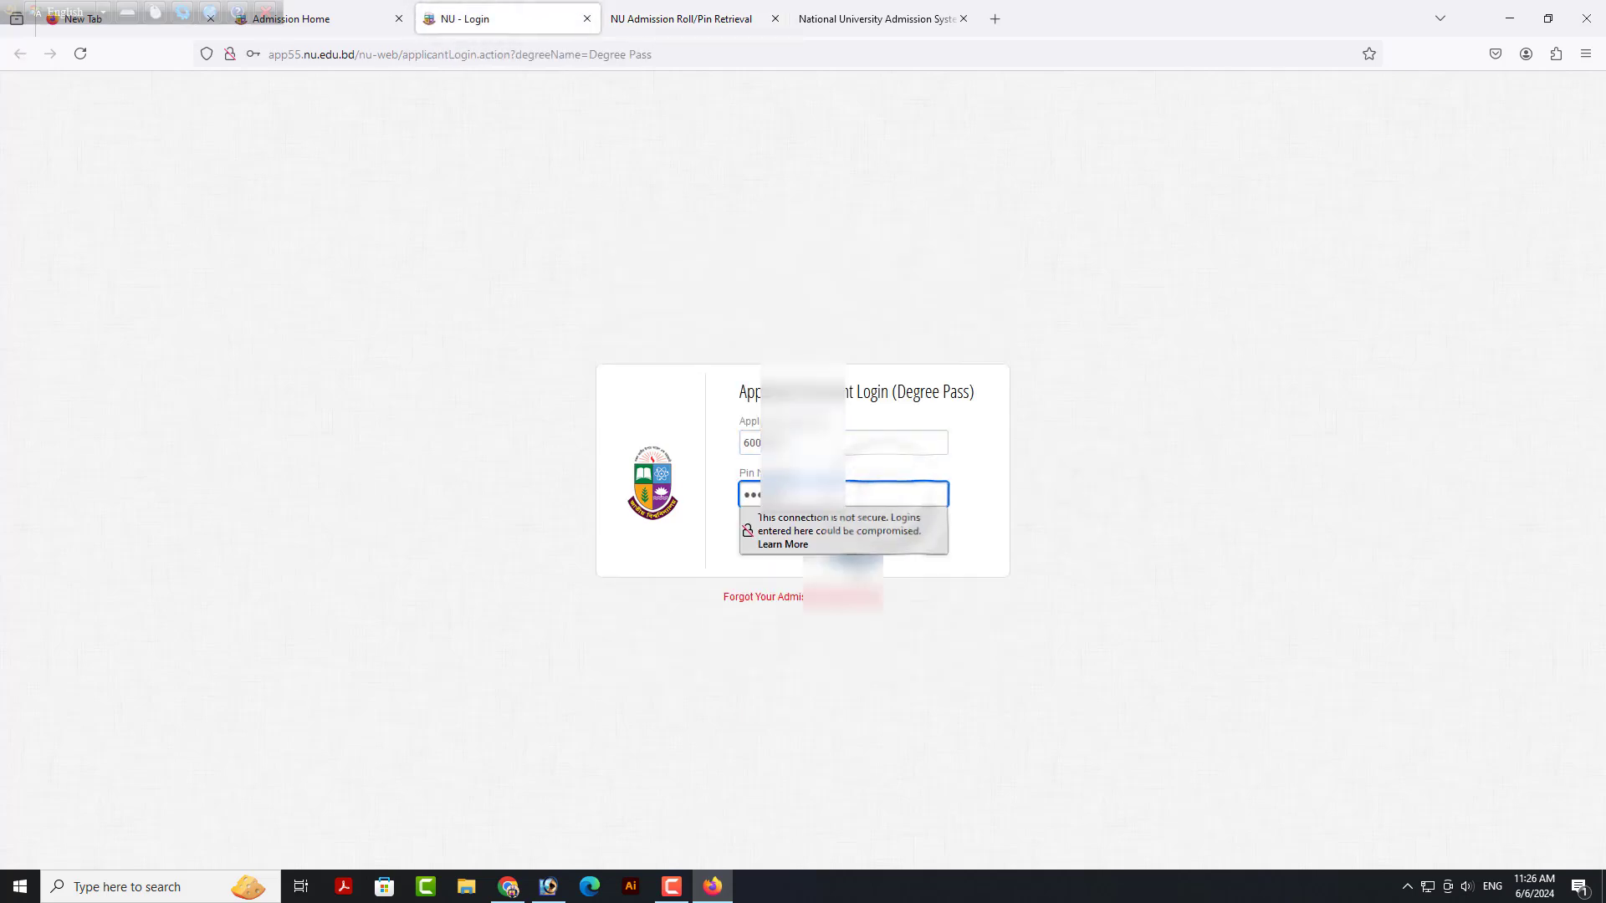
left_click(857, 548)
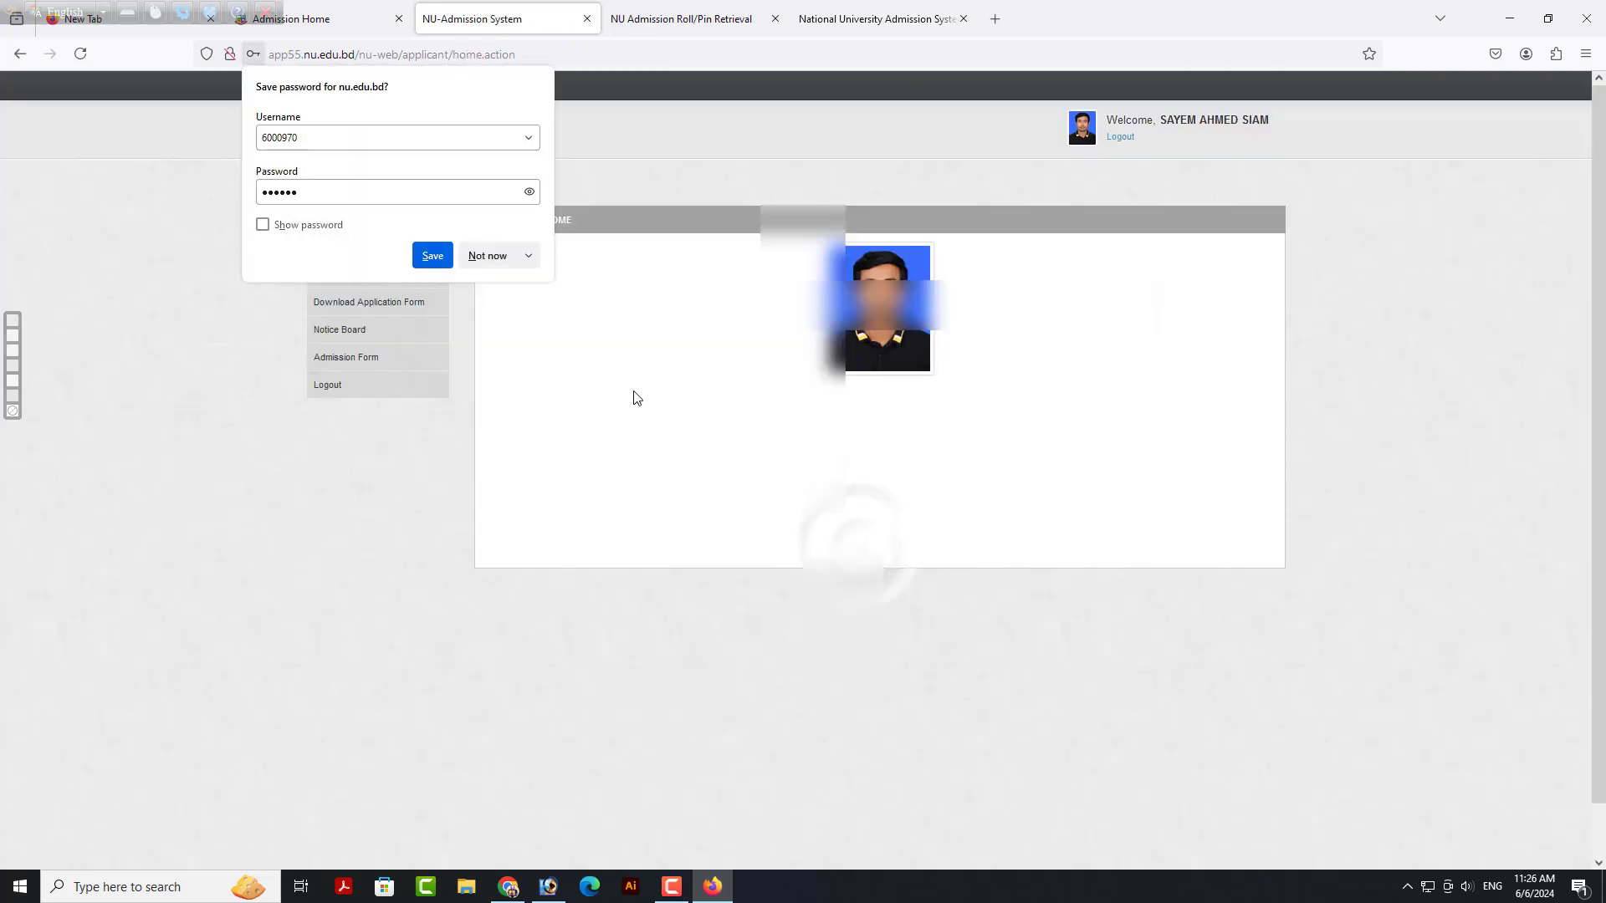
left_click(485, 255)
left_click(1509, 387)
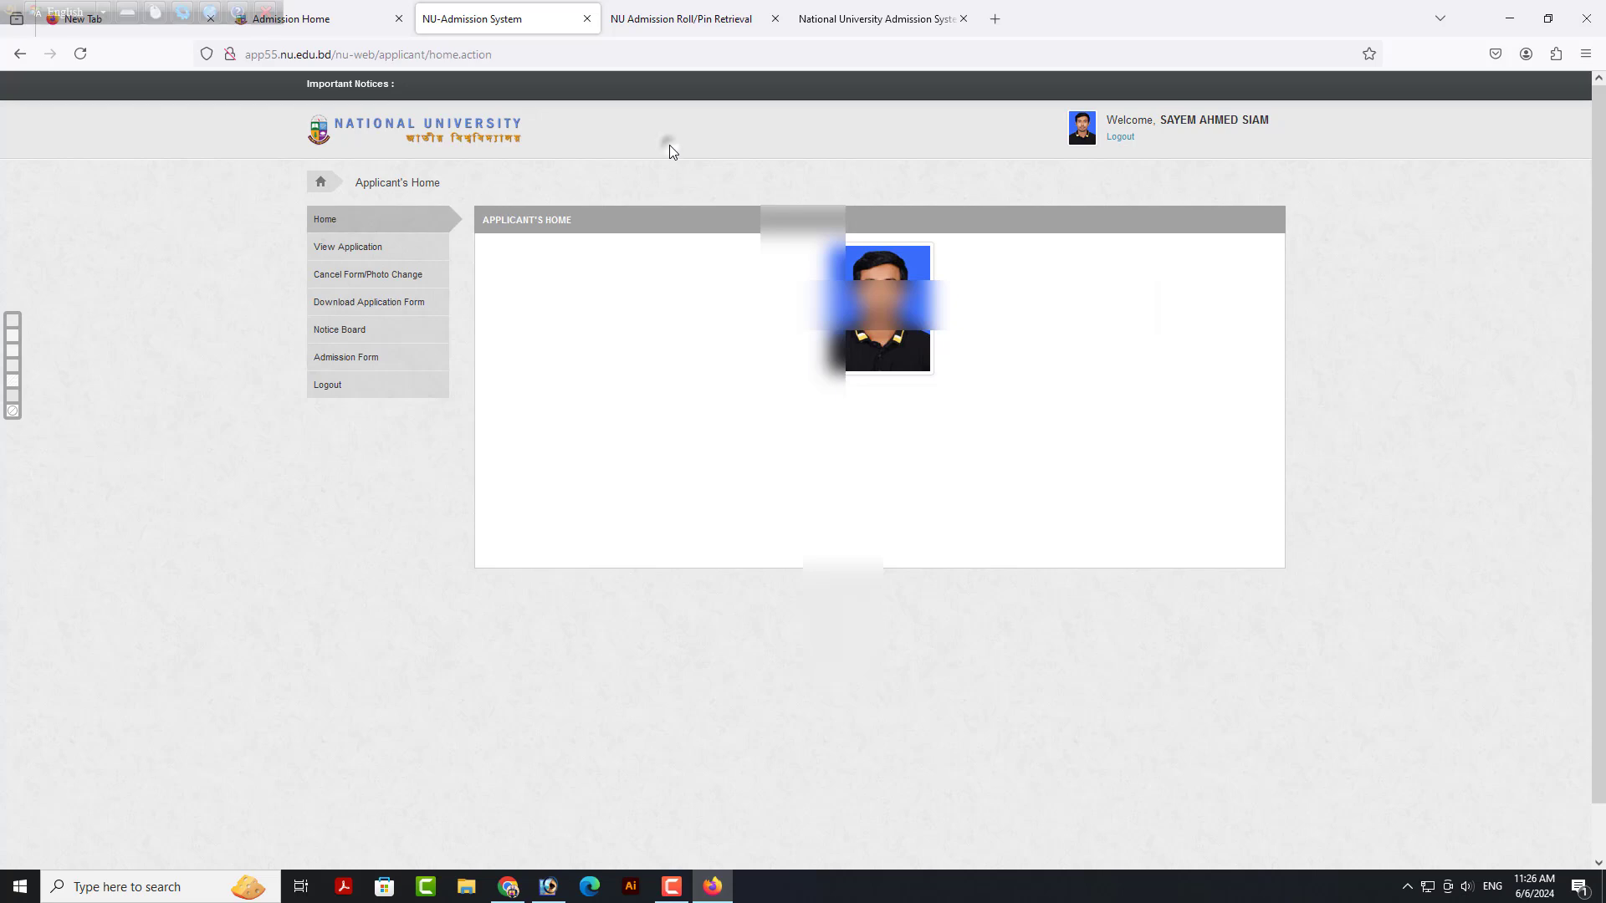
View the submitted application and download its application form as a PDF.
left_click(592, 176)
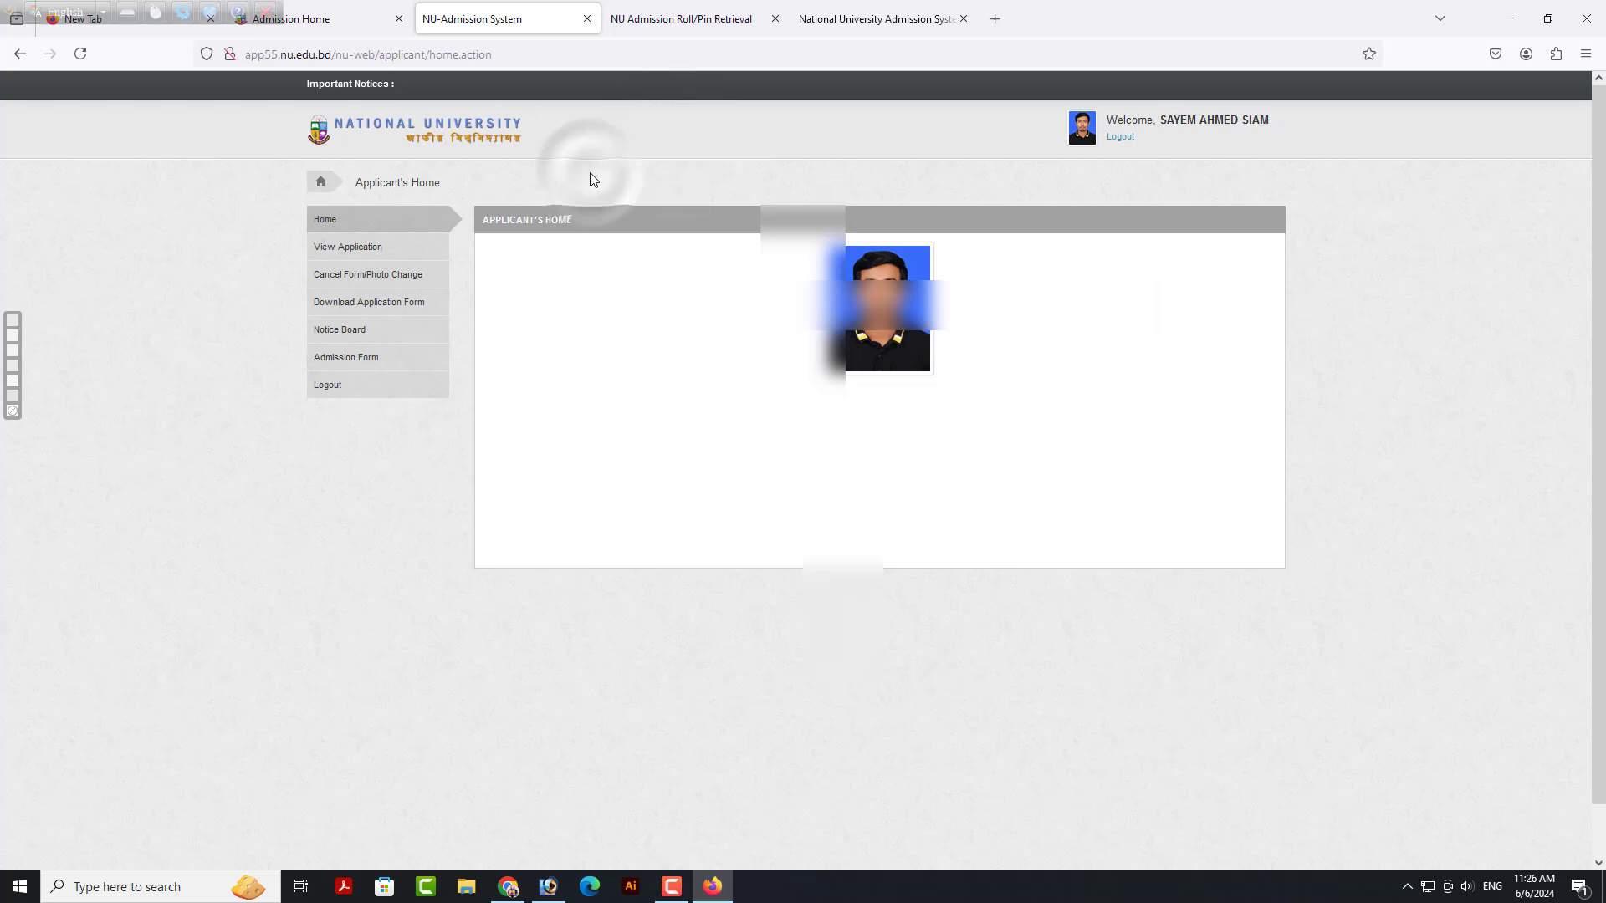
left_click(344, 251)
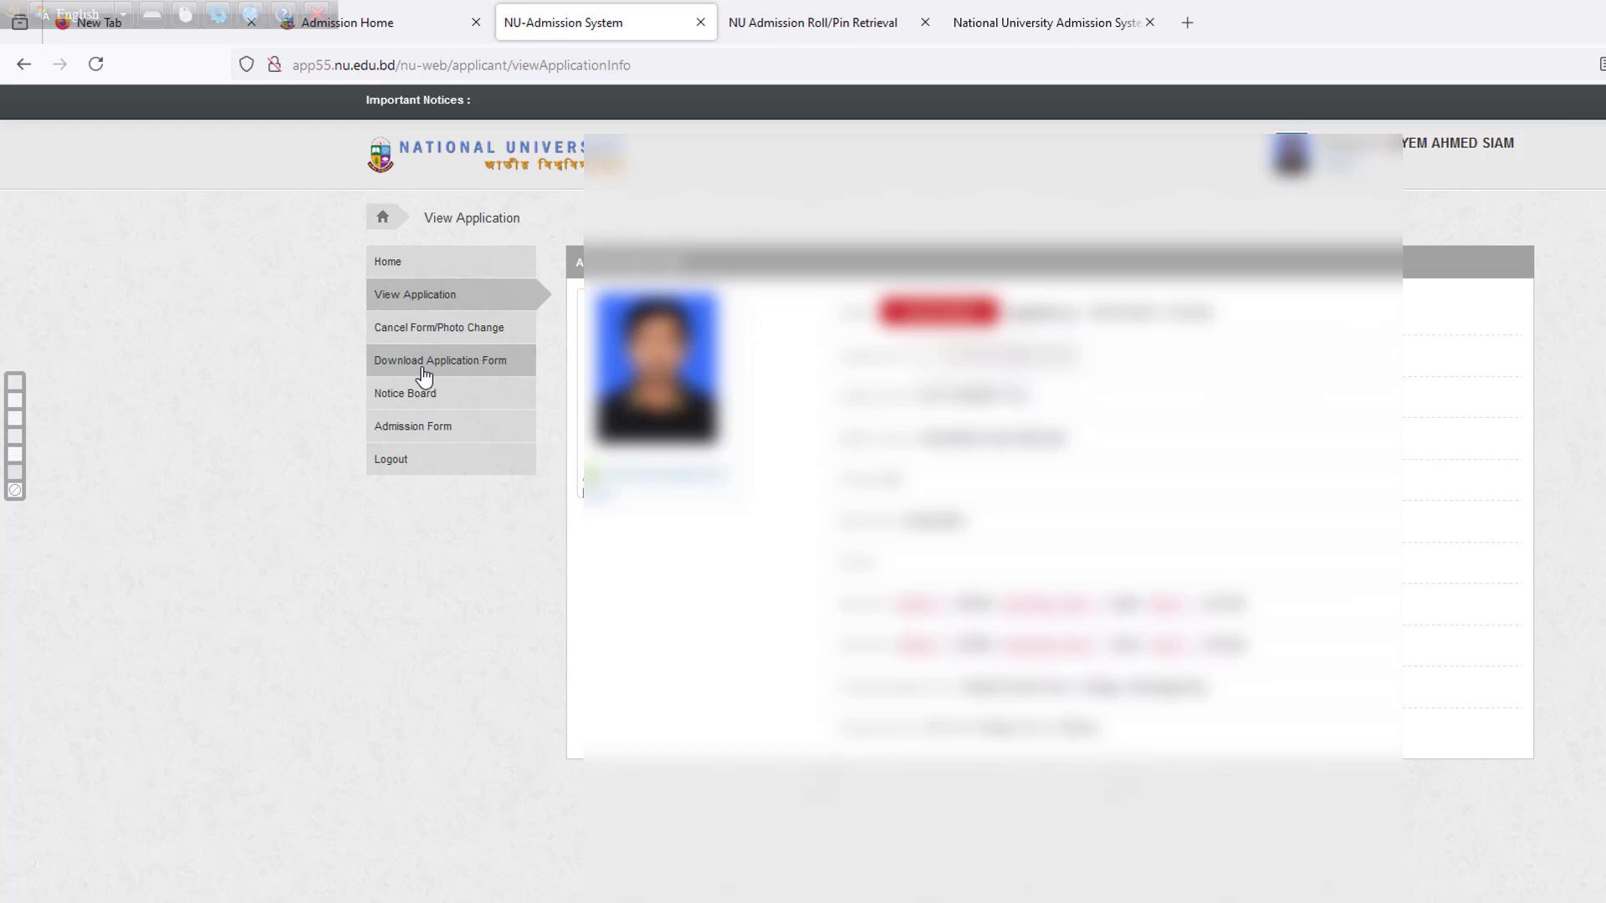
left_click(490, 368)
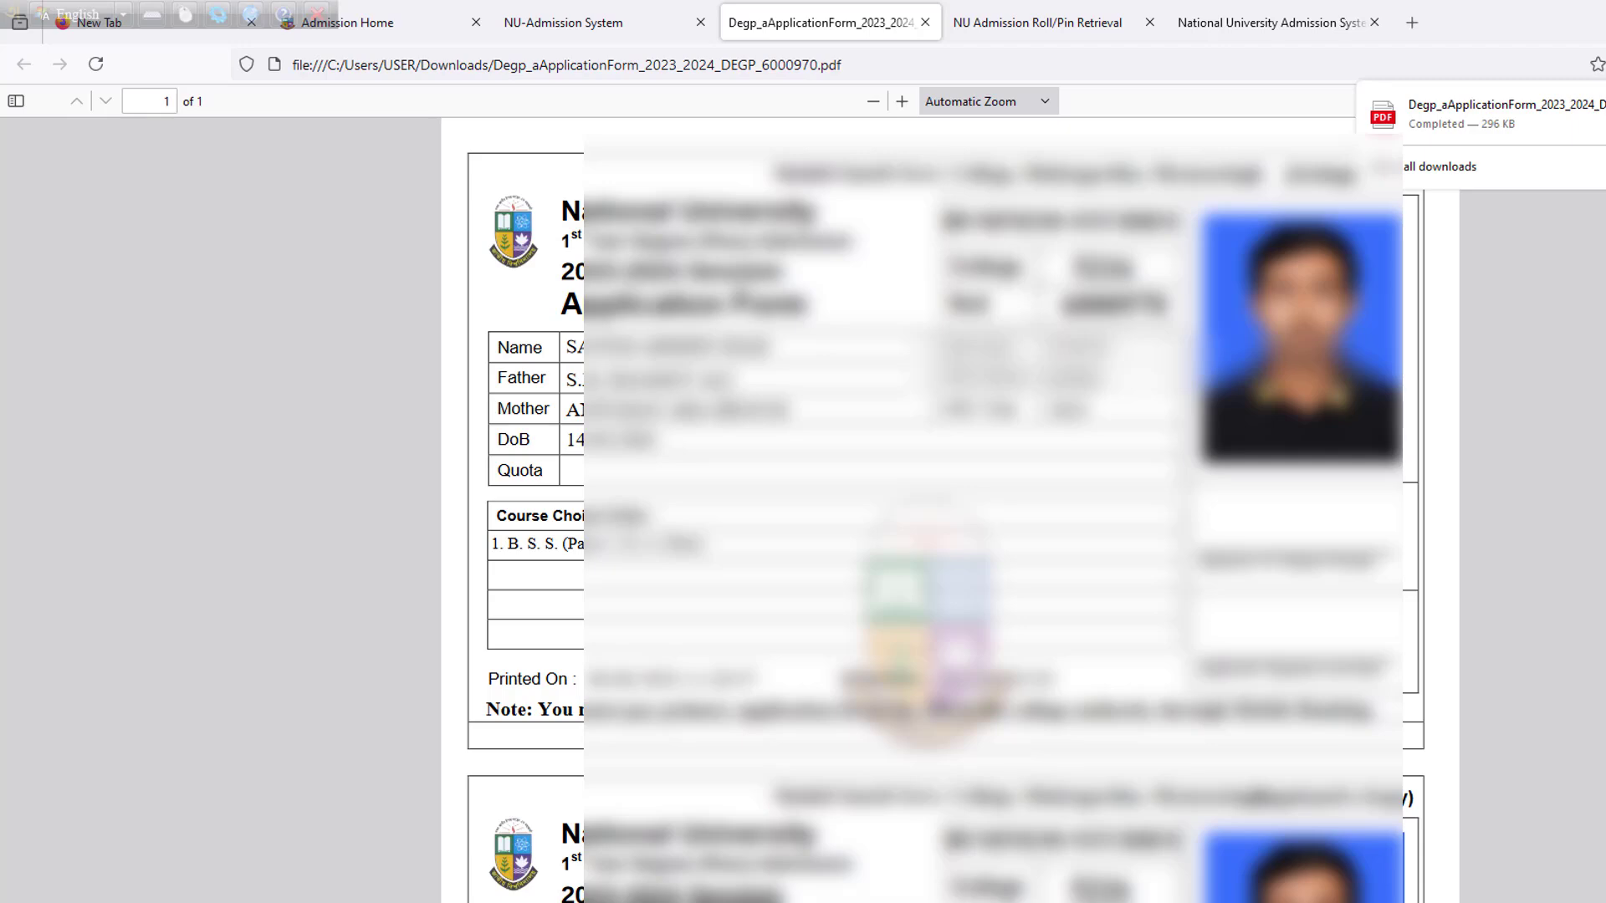
Locate the downloaded application form in its folder, open it in Adobe Acrobat and maximize the window.
left_click(1593, 115)
right_click(524, 354)
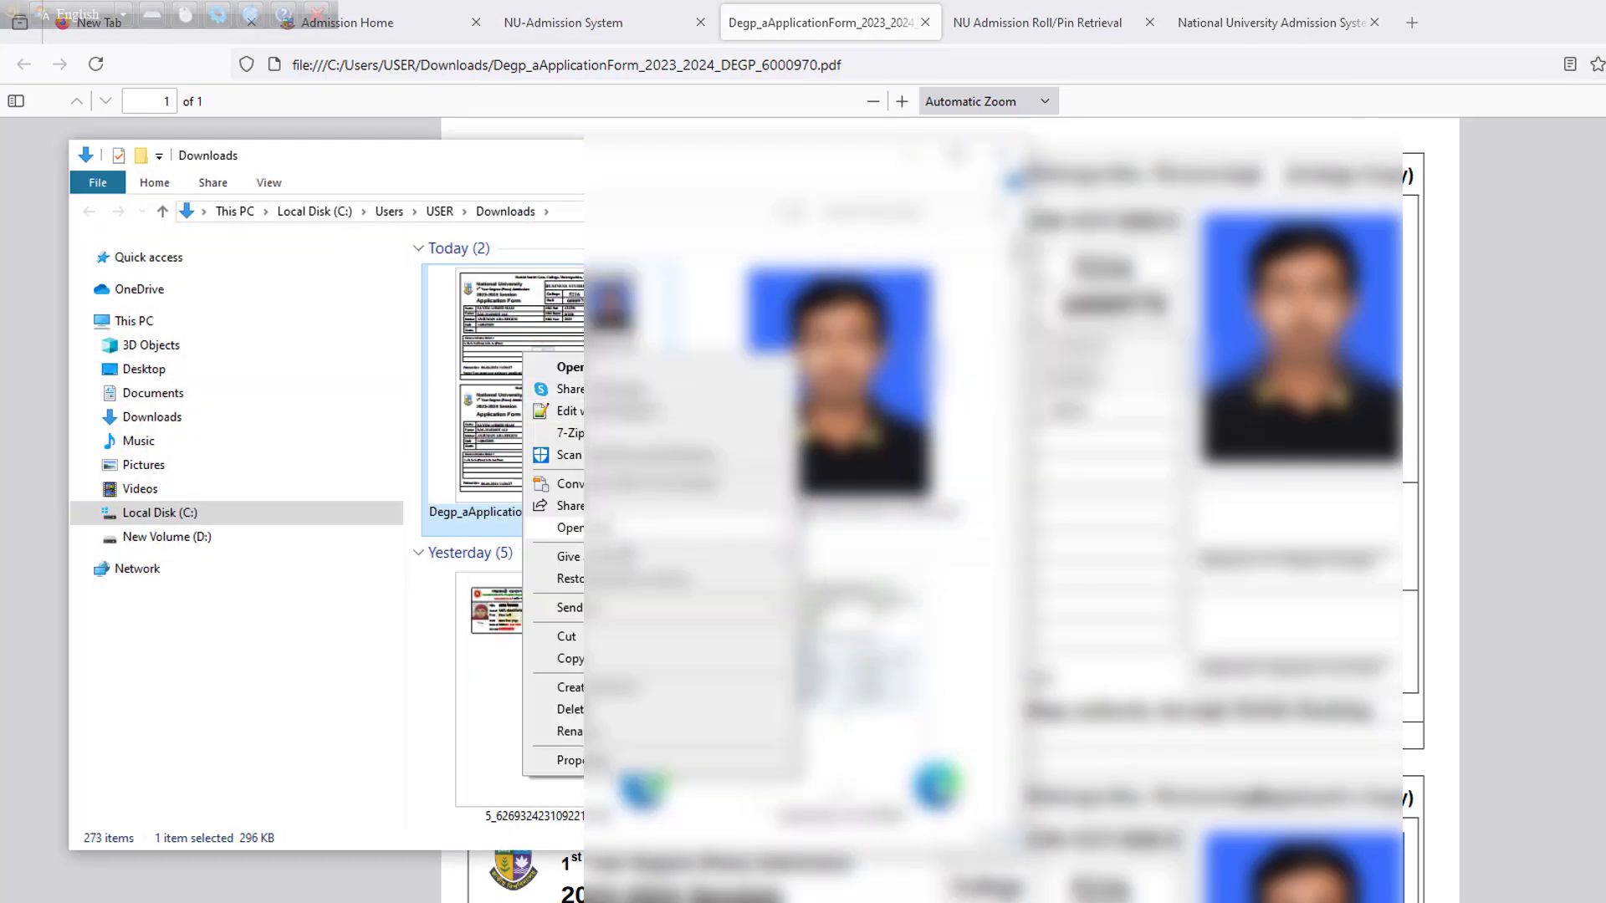
mouse_move(568, 528)
left_click(862, 535)
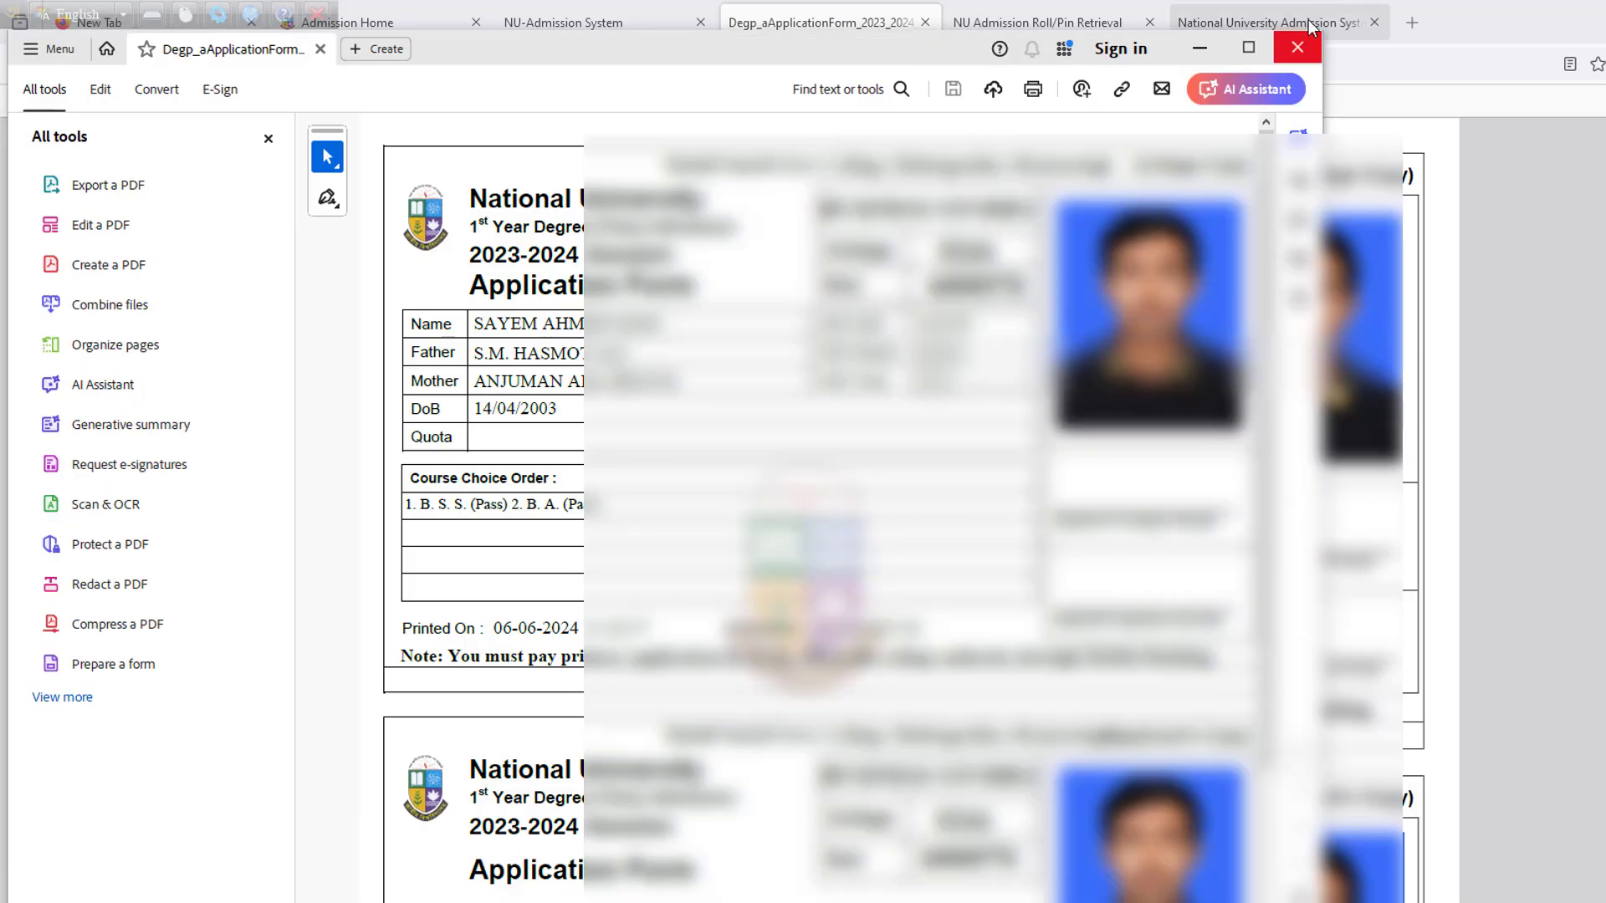
left_click(1249, 48)
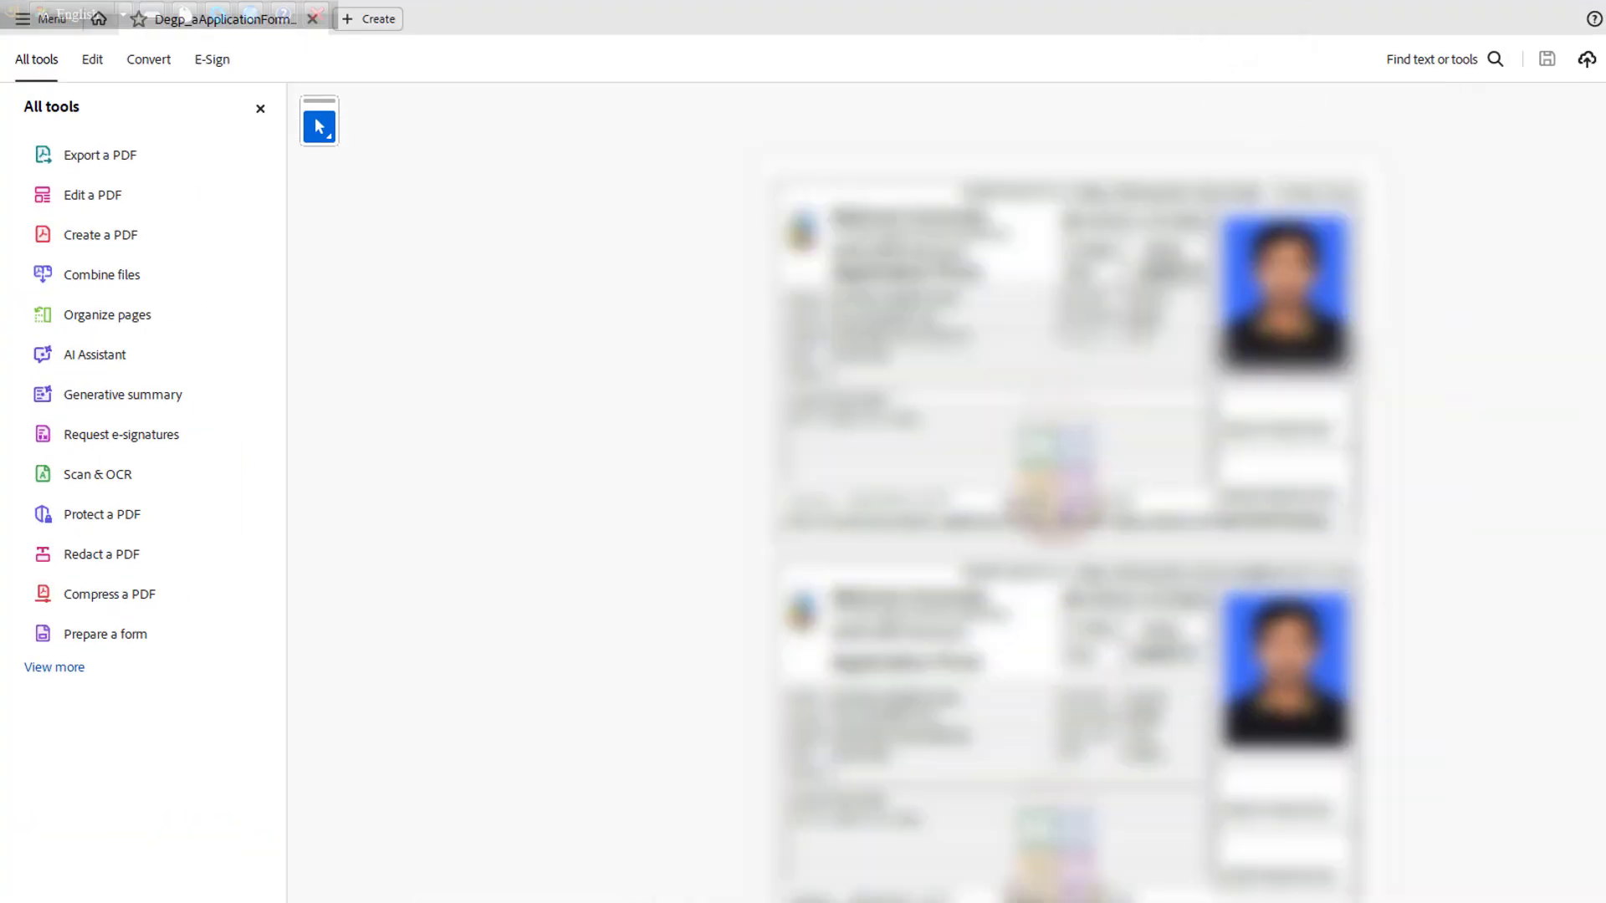